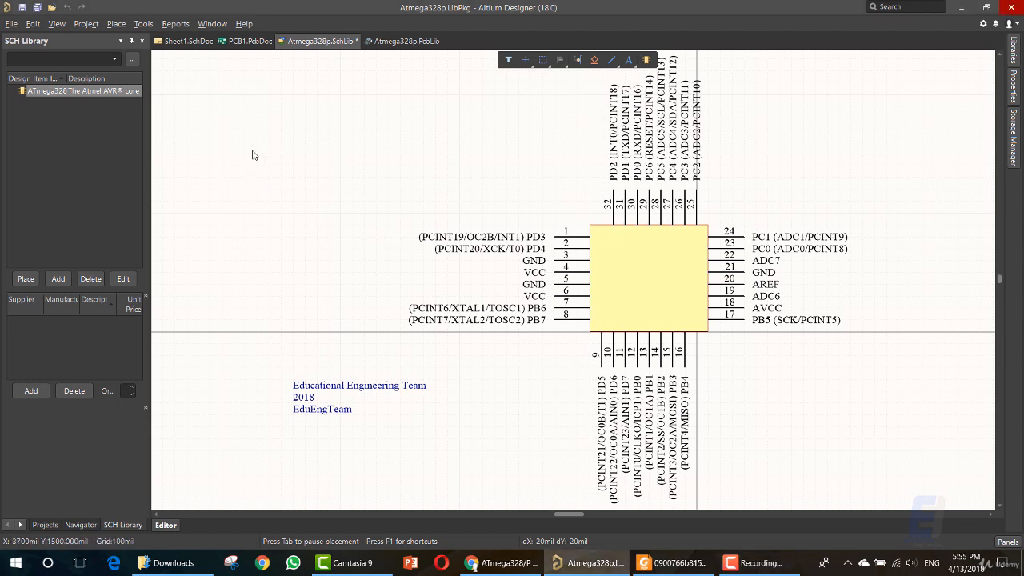
Save the Atmega328p schematic library, then switch to the ATmega328/P datasheet in Foxit Reader and maximize its window.
{"action": "key", "text": "ctrl+s"}
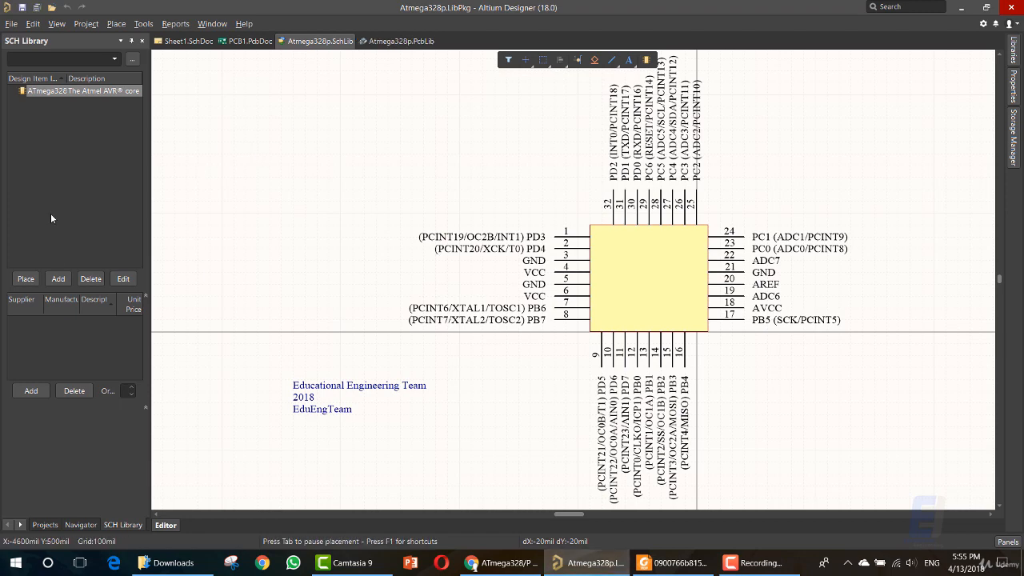
{"action": "left_click", "coordinate": [676, 563]}
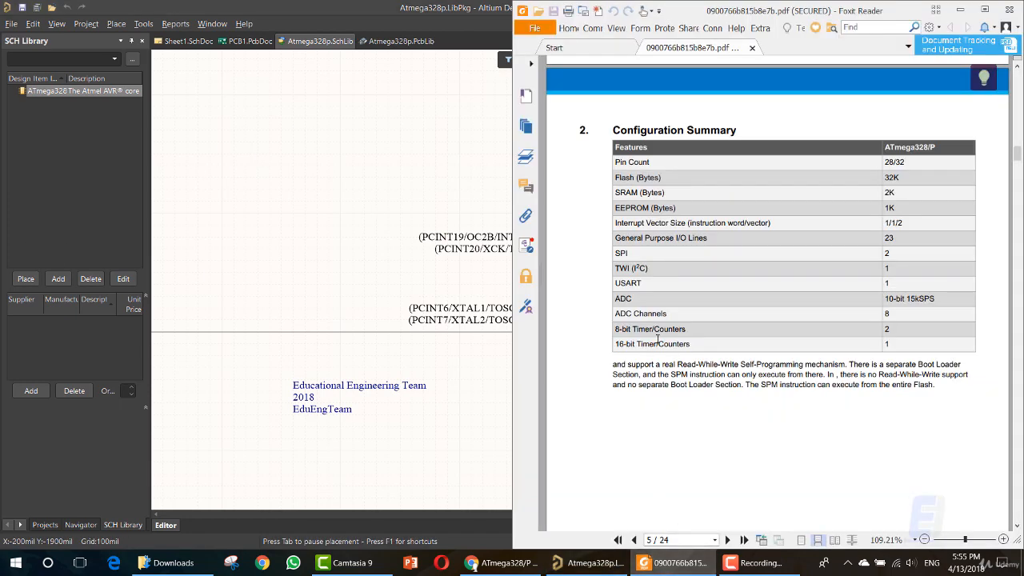
{"action": "left_click", "coordinate": [984, 11]}
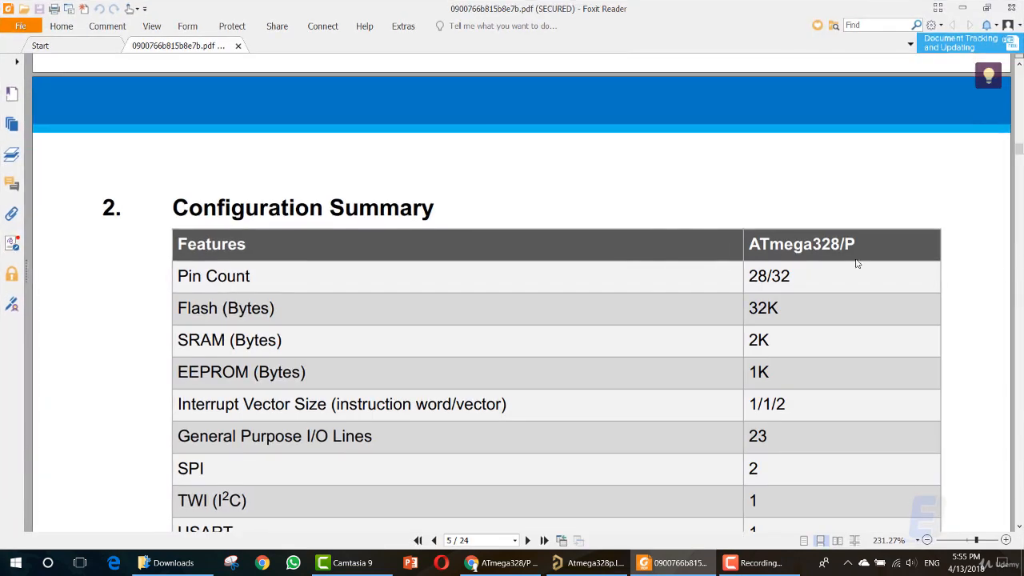
Check the datasheet's table of contents and go to the 32-pin 32A drawing under Packaging Information.
{"action": "scroll", "coordinate": [922, 306], "scroll_direction": "down", "scroll_amount": 3, "text": "ctrl"}
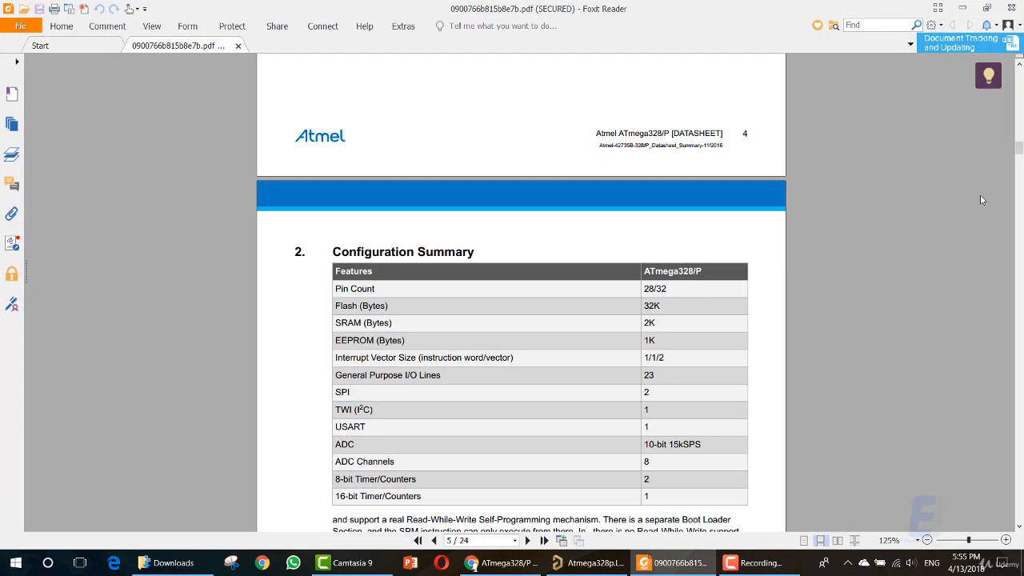
{"action": "left_click_drag", "start_coordinate": [1019, 149], "coordinate": [987, 112]}
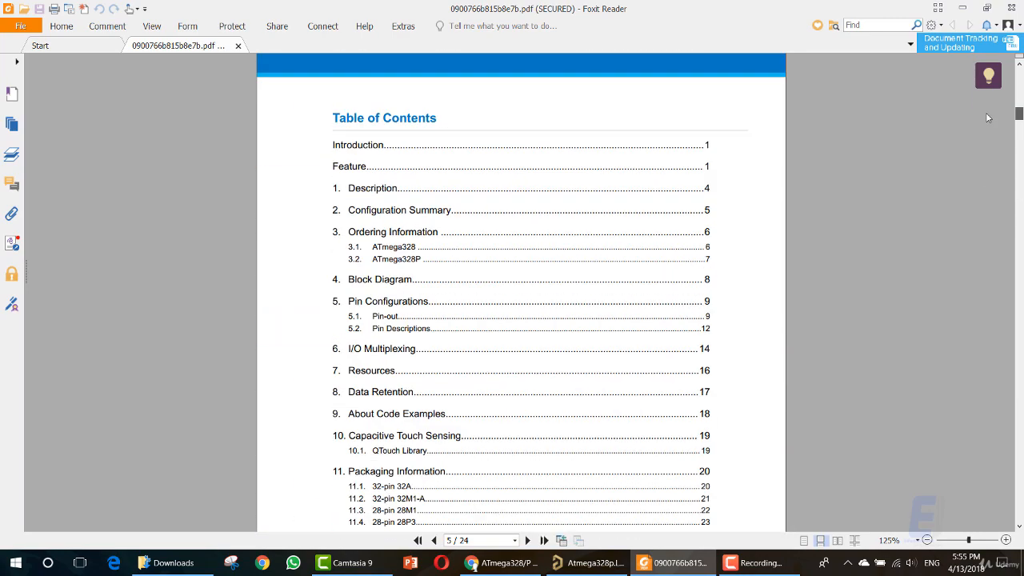
{"action": "double_click", "coordinate": [408, 328]}
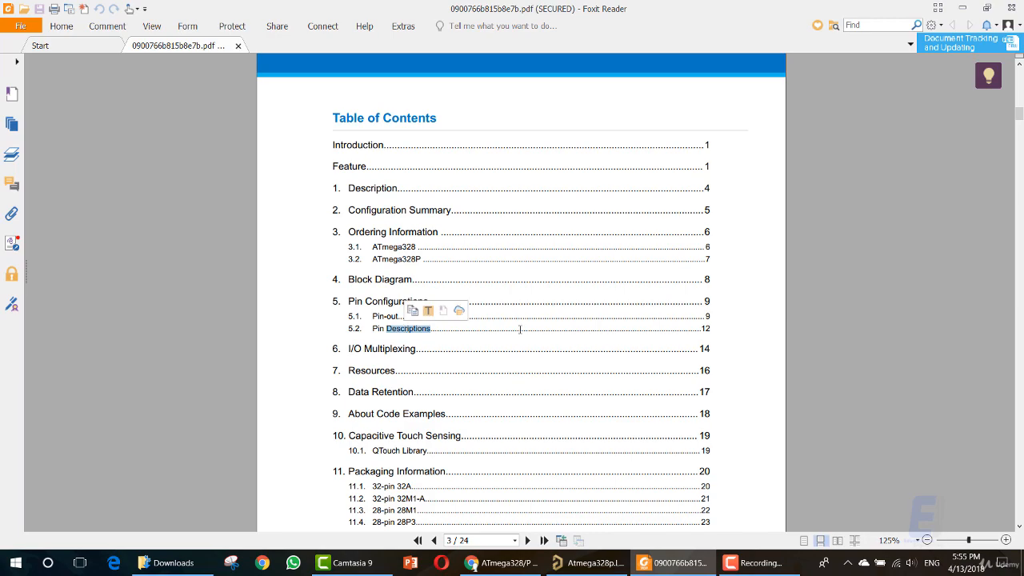
{"action": "scroll", "coordinate": [523, 333], "scroll_direction": "down", "scroll_amount": 15}
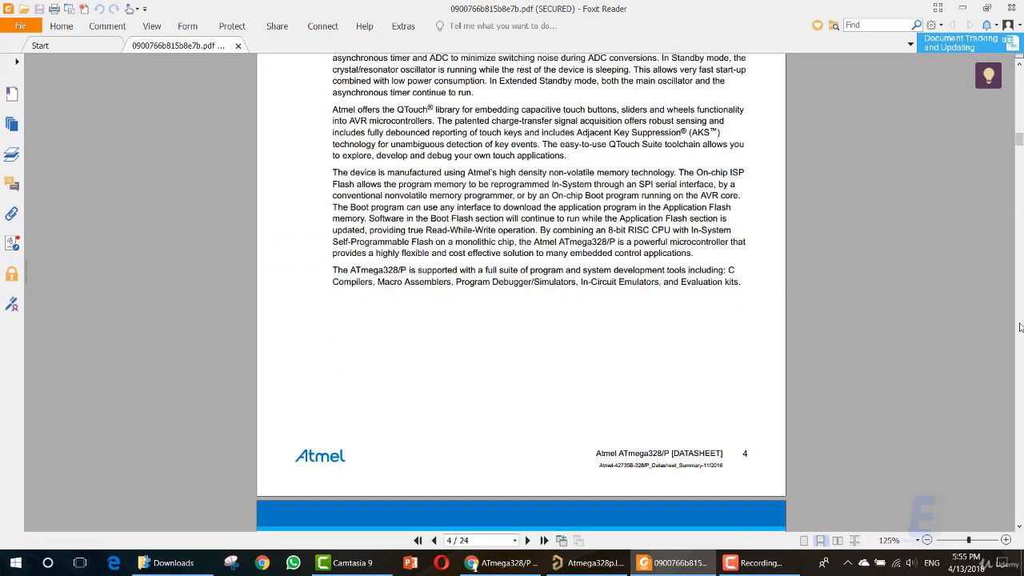
{"action": "scroll", "coordinate": [1020, 327], "scroll_direction": "down", "scroll_amount": 20}
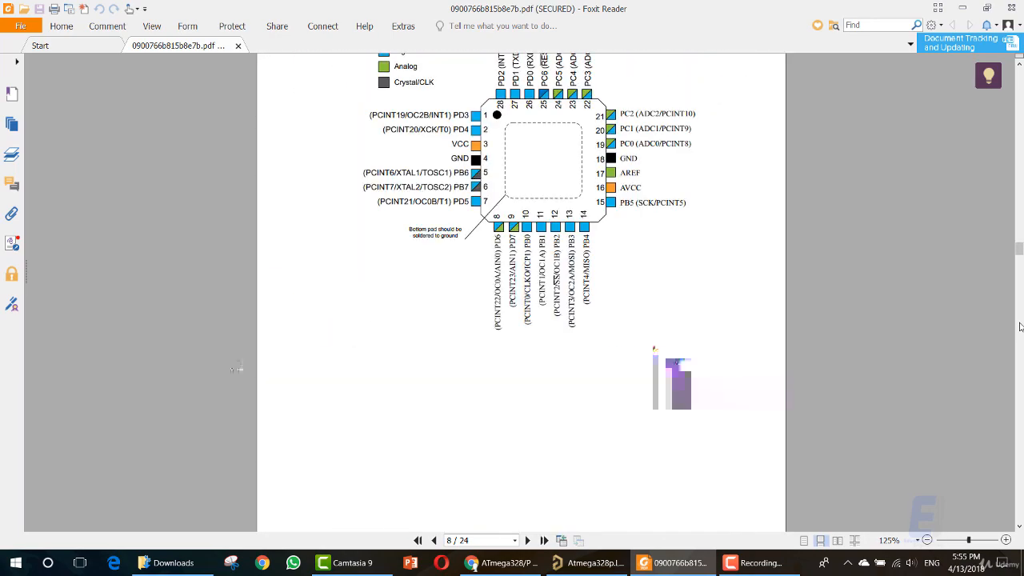
{"action": "scroll", "coordinate": [1021, 327], "scroll_direction": "down", "scroll_amount": 20}
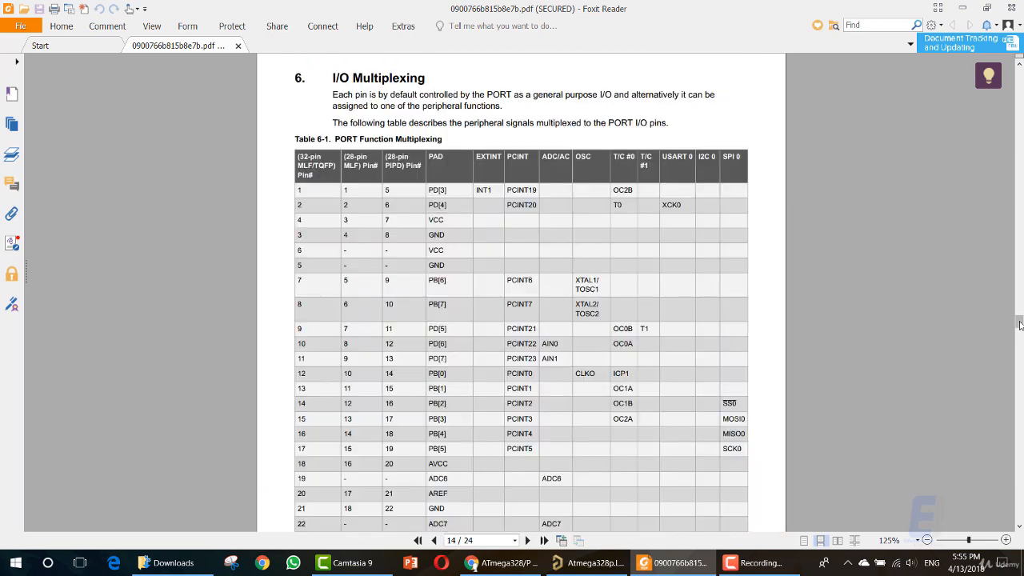
{"action": "scroll", "coordinate": [1020, 324], "scroll_direction": "down", "scroll_amount": 12}
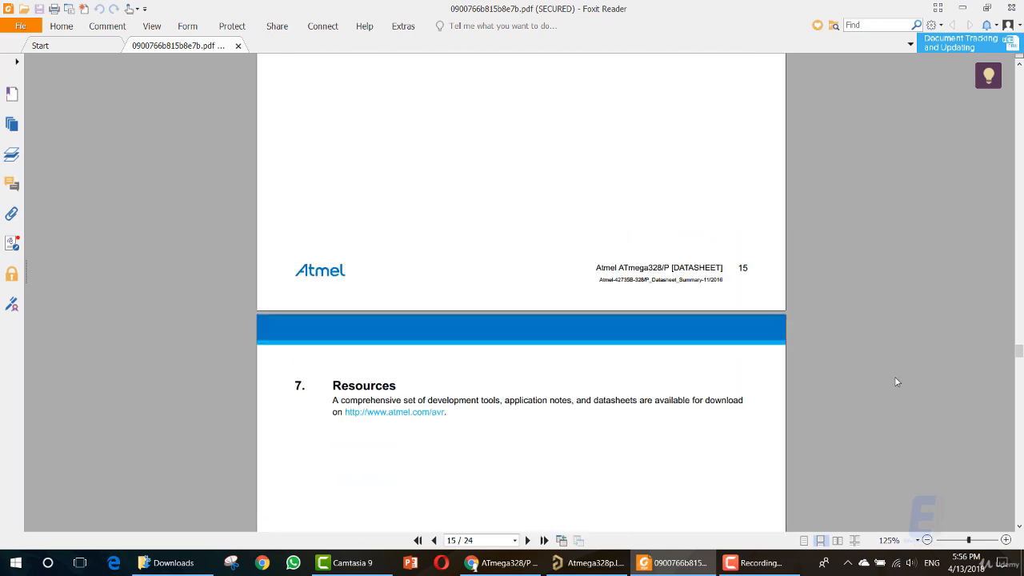
{"action": "left_click_drag", "start_coordinate": [1020, 359], "coordinate": [1020, 432]}
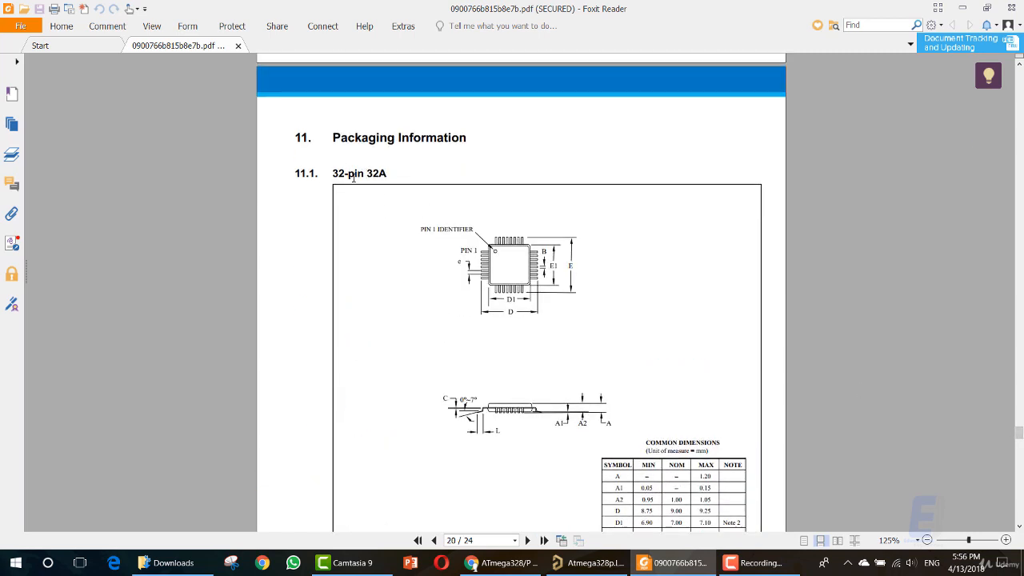
Examine the 32-pin 32A package drawing, focusing on the D, E1 and B dimension labels.
{"action": "left_click_drag", "start_coordinate": [336, 172], "coordinate": [388, 175]}
{"action": "left_click", "coordinate": [360, 174]}
{"action": "left_click", "coordinate": [388, 175]}
{"action": "left_click", "coordinate": [366, 174]}
{"action": "scroll", "coordinate": [481, 262], "scroll_direction": "down", "scroll_amount": 3}
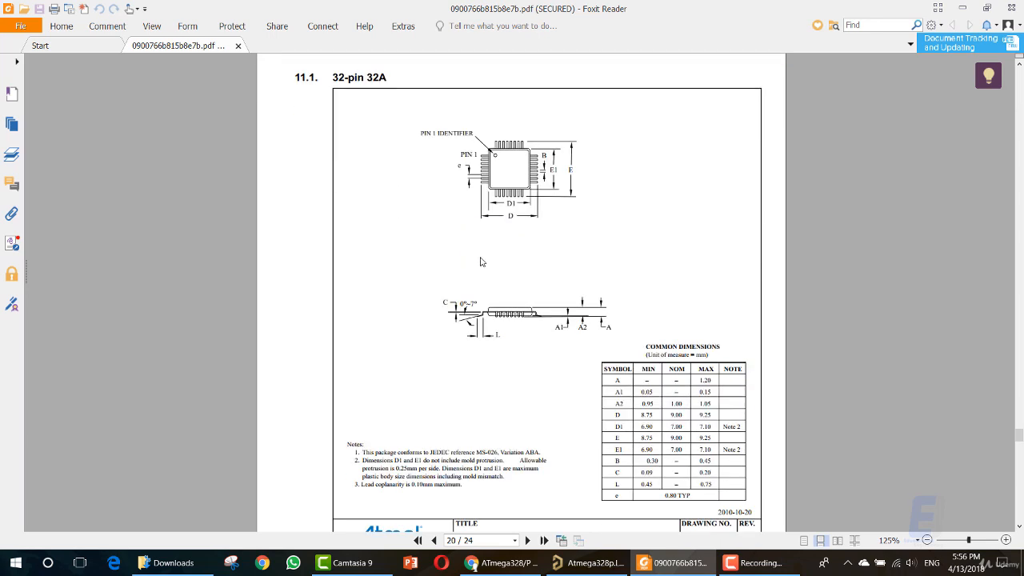
{"action": "scroll", "coordinate": [514, 218], "scroll_direction": "up", "scroll_amount": 3, "text": "ctrl"}
{"action": "scroll", "coordinate": [506, 262], "scroll_direction": "up", "scroll_amount": 2}
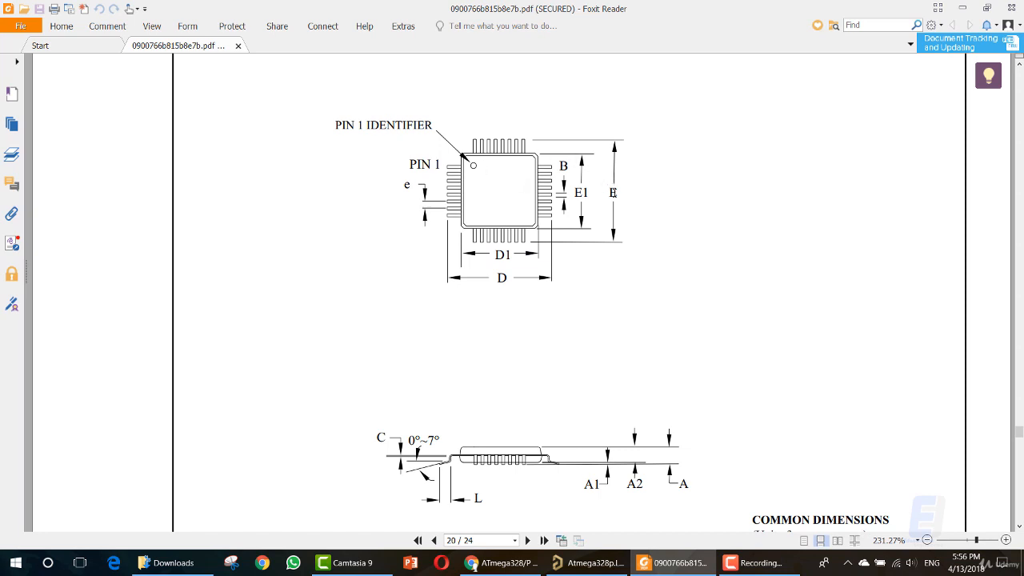
{"action": "double_click", "coordinate": [501, 277]}
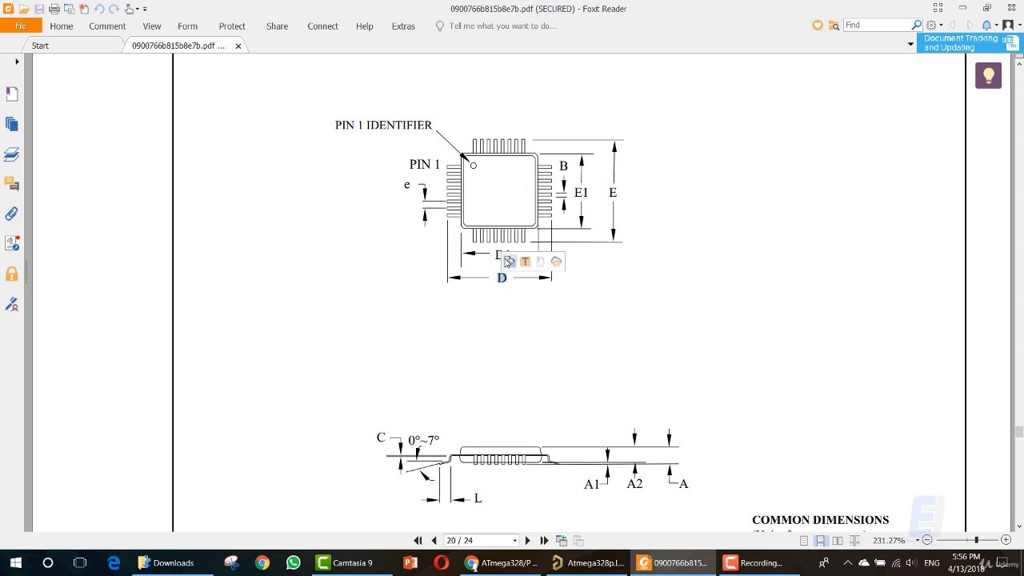
{"action": "double_click", "coordinate": [581, 193]}
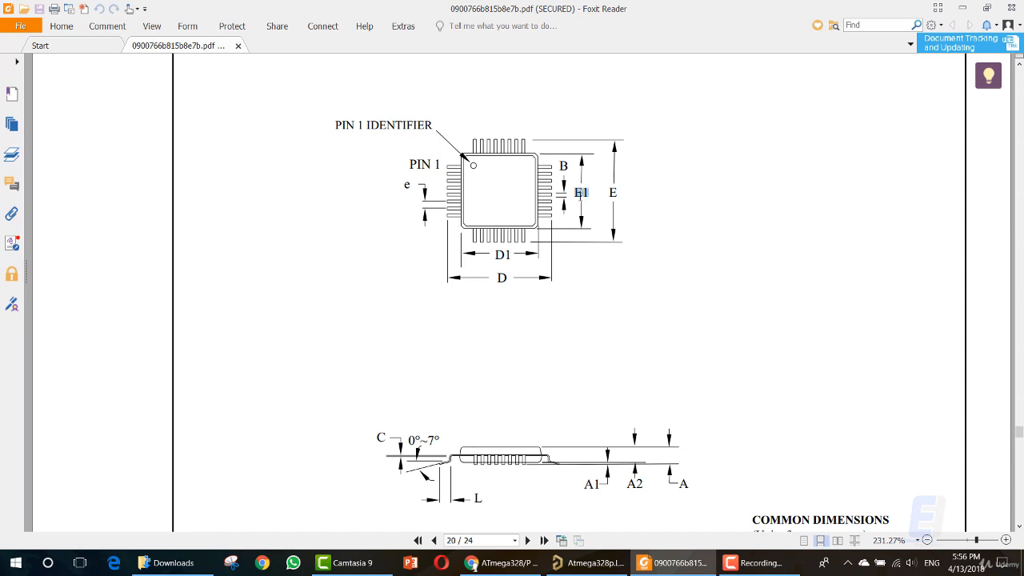
{"action": "double_click", "coordinate": [563, 165]}
Examine the symbol column of the common dimensions table, the 32-pin 32A heading and the pin 1 identifier in the drawing.
{"action": "scroll", "coordinate": [403, 232], "scroll_direction": "down", "scroll_amount": 5}
{"action": "scroll", "coordinate": [416, 256], "scroll_direction": "down", "scroll_amount": 2}
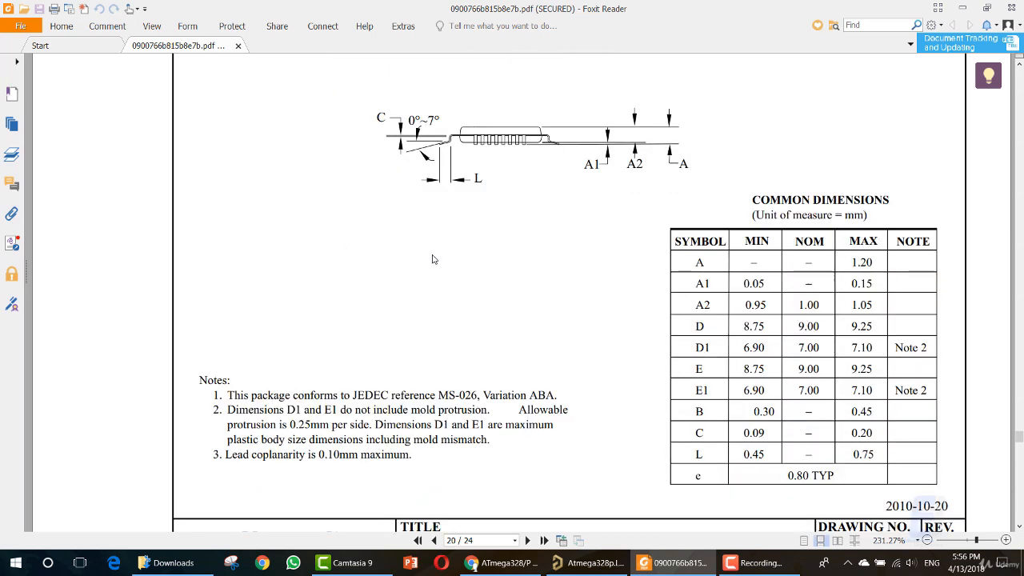
{"action": "mouse_move", "coordinate": [681, 240]}
{"action": "left_mouse_down"}
{"action": "mouse_move", "coordinate": [837, 352]}
{"action": "mouse_move", "coordinate": [689, 240]}
{"action": "left_mouse_up"}
{"action": "scroll", "coordinate": [547, 242], "scroll_direction": "up", "scroll_amount": 8}
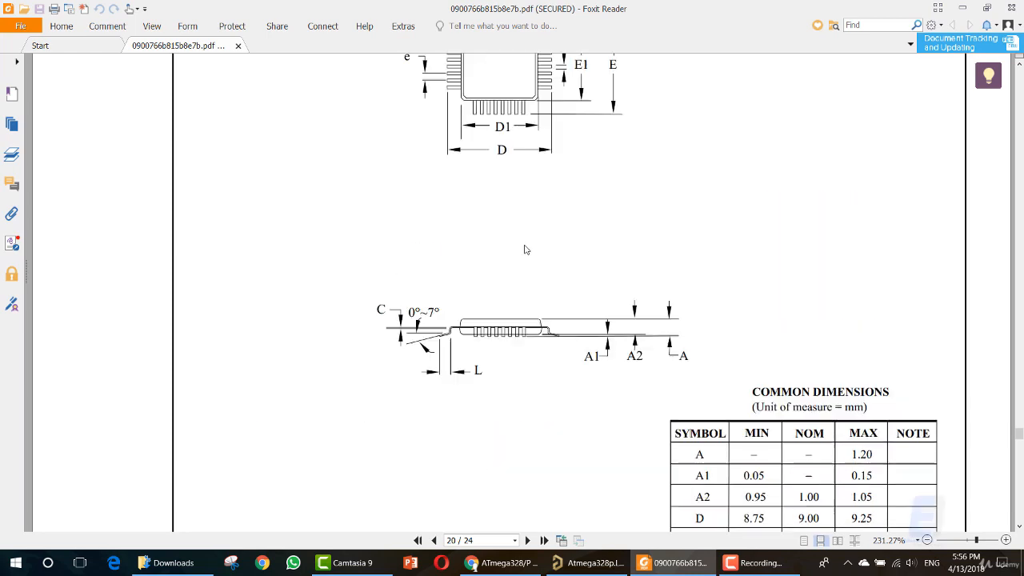
{"action": "left_click_drag", "start_coordinate": [237, 213], "coordinate": [288, 210]}
{"action": "left_click", "coordinate": [224, 215]}
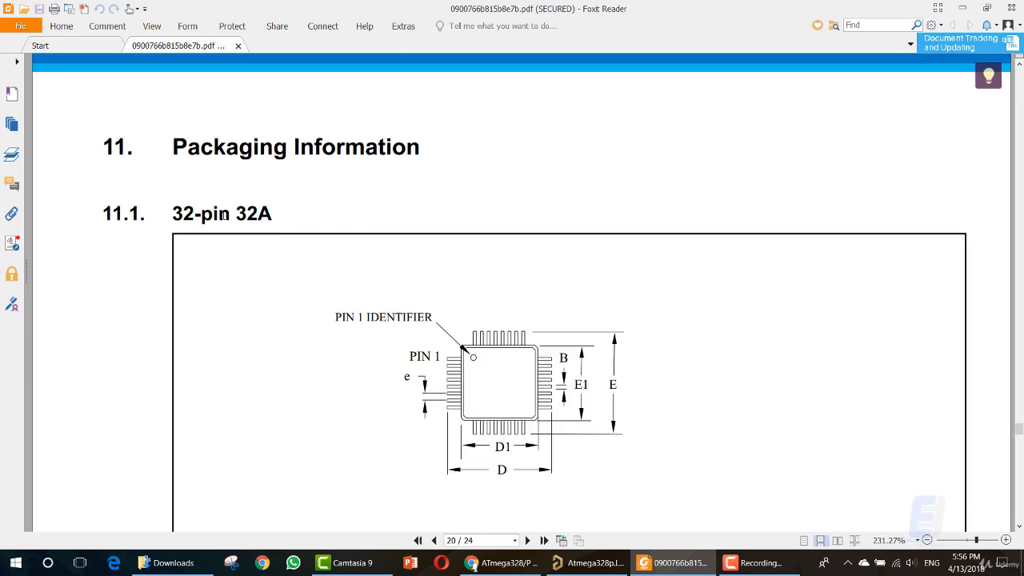
{"action": "left_click_drag", "start_coordinate": [174, 214], "coordinate": [219, 213]}
{"action": "left_click", "coordinate": [220, 213]}
{"action": "left_click_drag", "start_coordinate": [336, 318], "coordinate": [433, 315]}
{"action": "left_click", "coordinate": [484, 324]}
Read the minimum and maximum values of A1 in the common dimensions table.
{"action": "scroll", "coordinate": [572, 430], "scroll_direction": "down", "scroll_amount": 5}
{"action": "scroll", "coordinate": [573, 432], "scroll_direction": "down", "scroll_amount": 1}
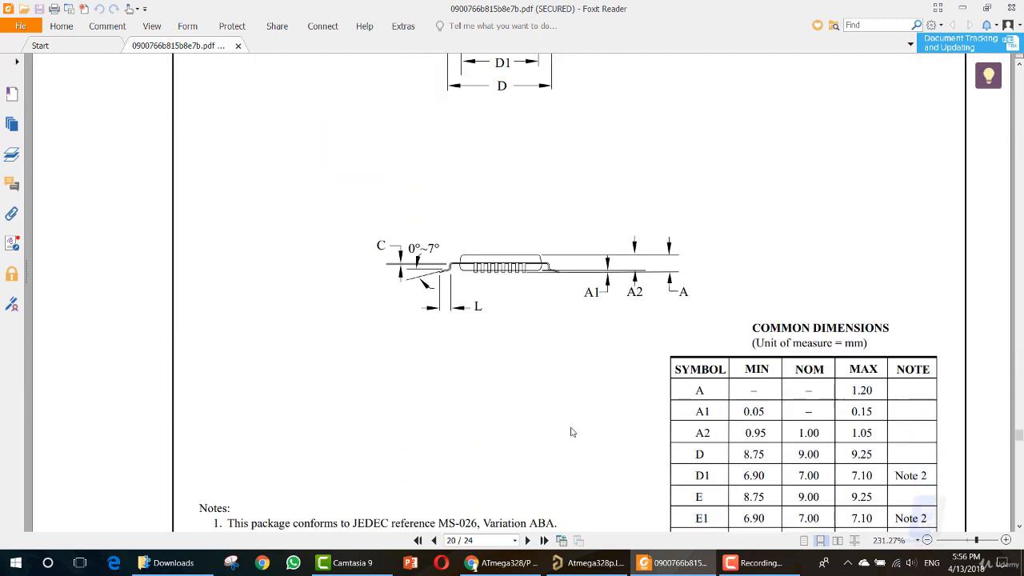
{"action": "scroll", "coordinate": [514, 359], "scroll_direction": "down", "scroll_amount": 2}
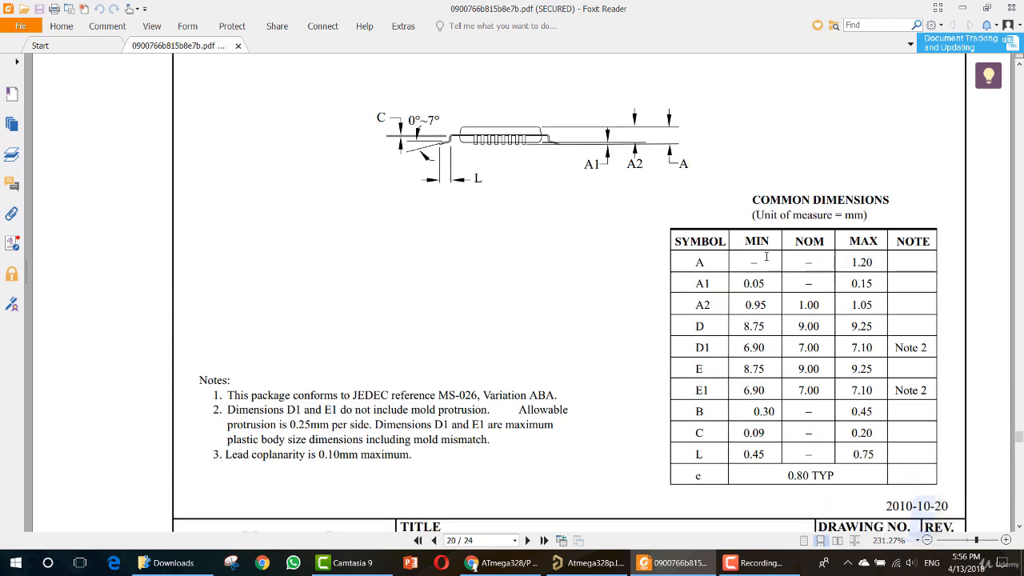
{"action": "double_click", "coordinate": [752, 283]}
{"action": "double_click", "coordinate": [862, 284]}
Match D and E in the package drawing to their table rows, and check the minimum values and the unit of measure.
{"action": "left_click", "coordinate": [700, 327]}
{"action": "scroll", "coordinate": [588, 356], "scroll_direction": "up", "scroll_amount": 6}
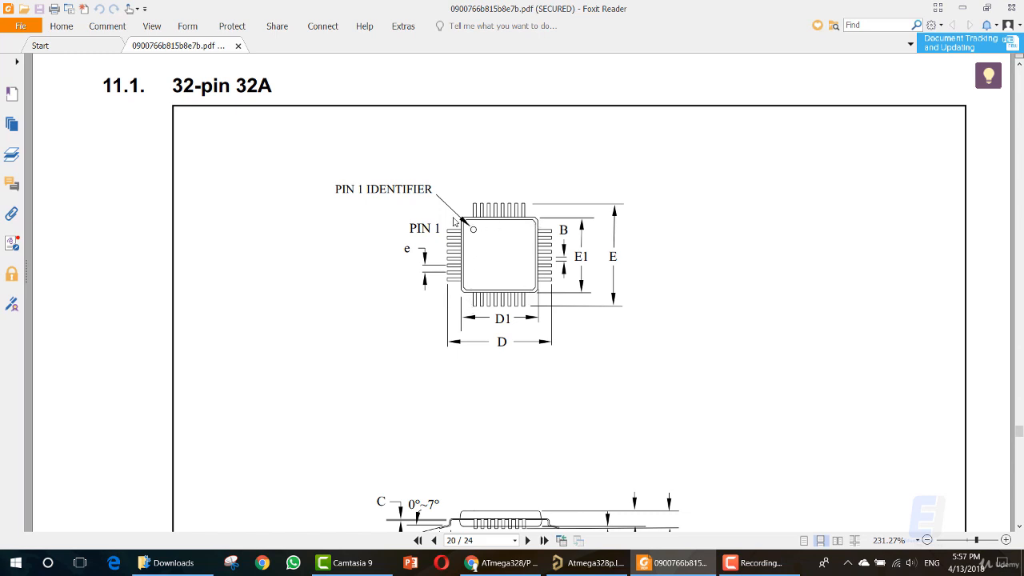
{"action": "scroll", "coordinate": [557, 336], "scroll_direction": "down", "scroll_amount": 5}
{"action": "scroll", "coordinate": [575, 364], "scroll_direction": "down", "scroll_amount": 1}
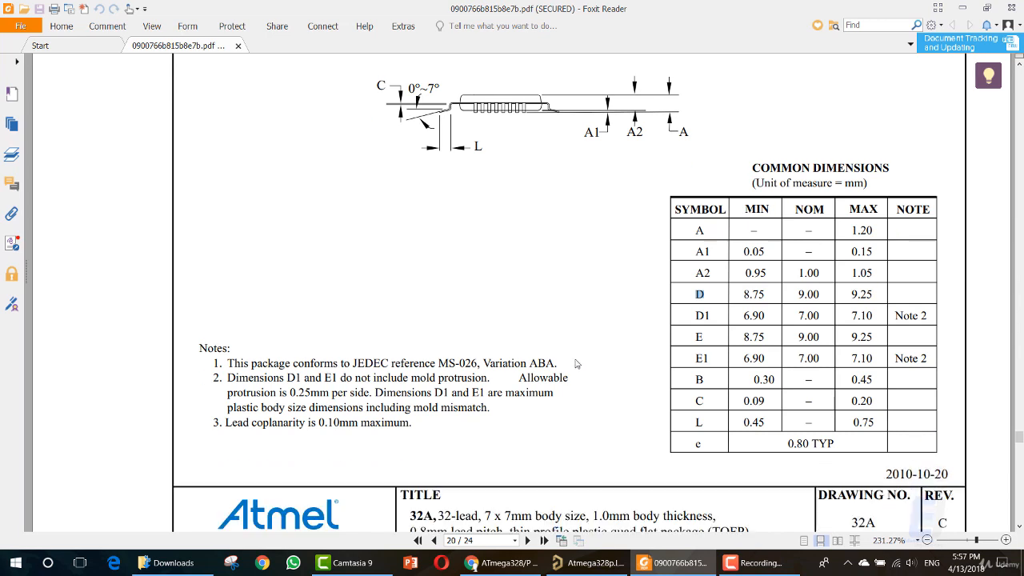
{"action": "double_click", "coordinate": [698, 338]}
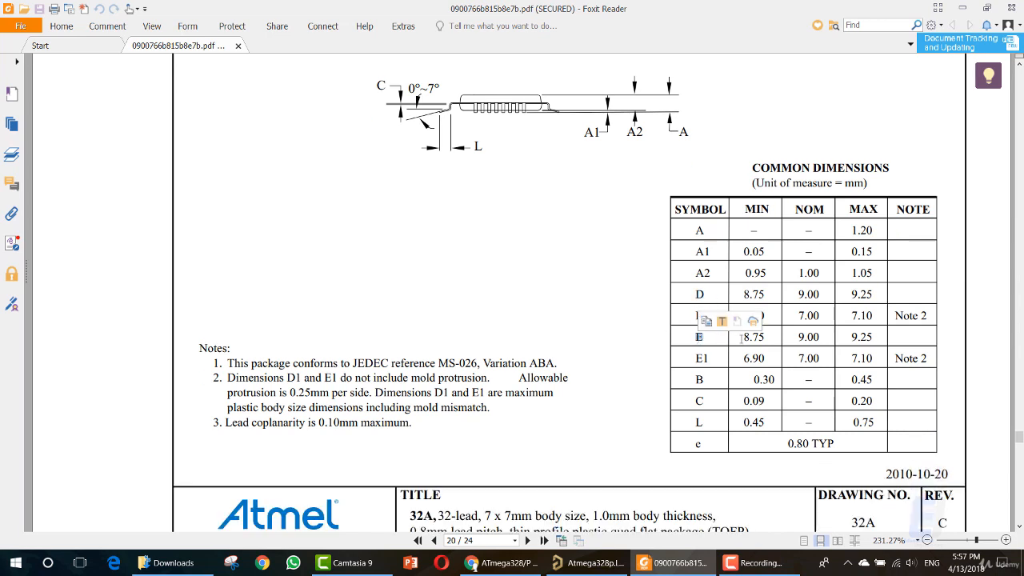
{"action": "double_click", "coordinate": [752, 337]}
{"action": "left_click_drag", "start_coordinate": [731, 294], "coordinate": [764, 295]}
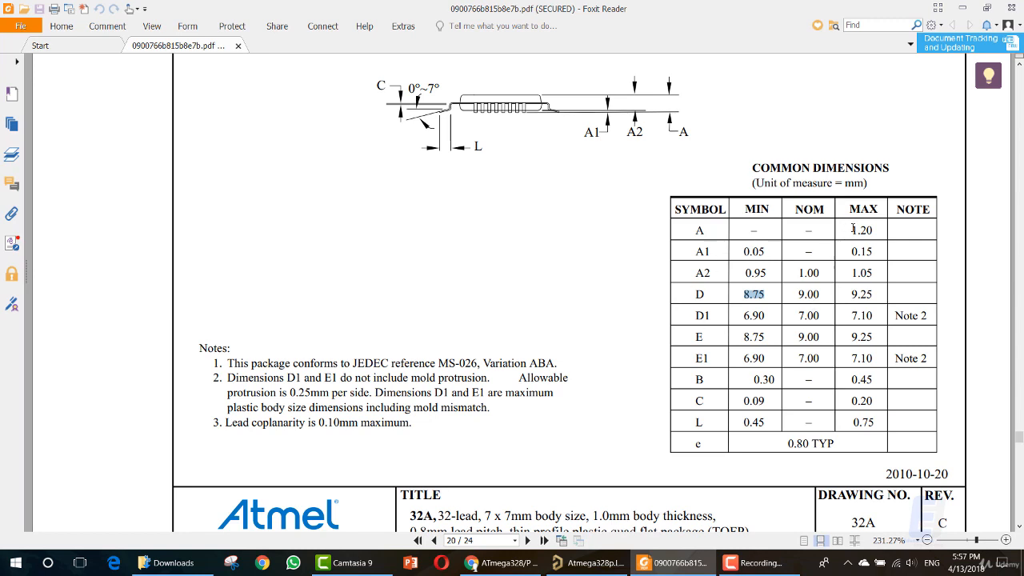
{"action": "triple_click", "coordinate": [856, 182]}
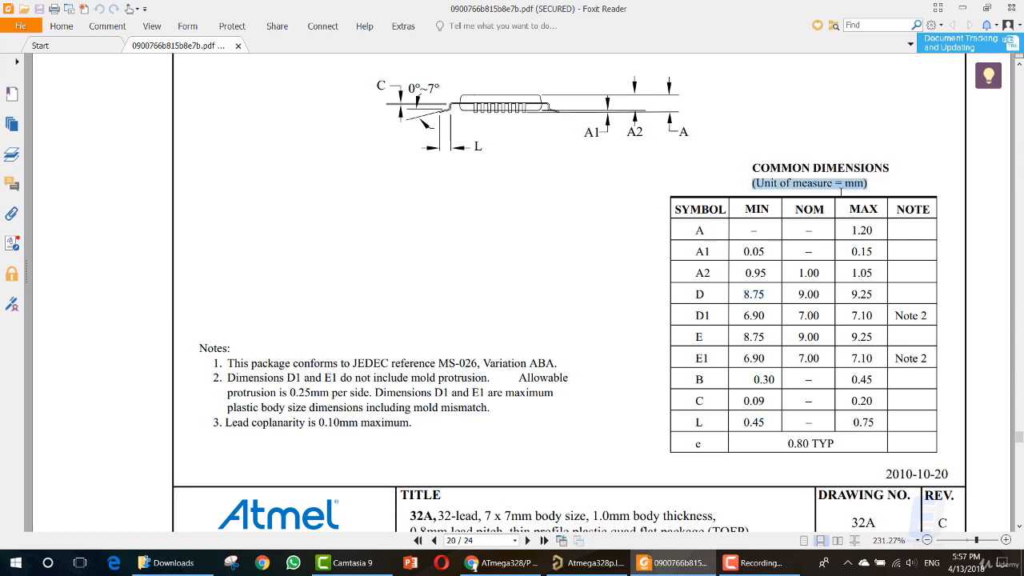
{"action": "left_click", "coordinate": [844, 182]}
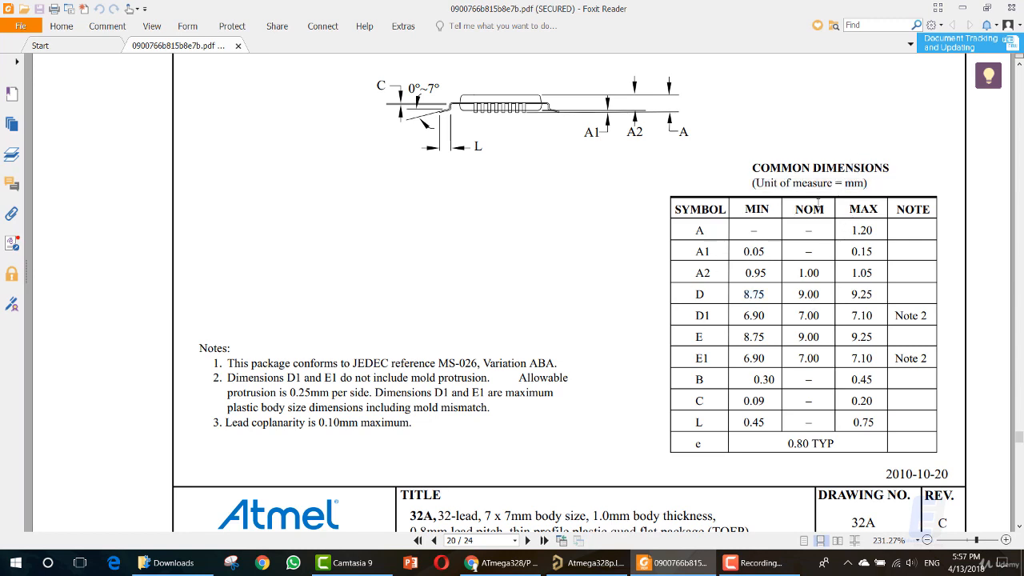
Switch back to Altium Designer and open Atmega328p.PcbLib from the library package's source documents.
{"action": "mouse_move", "coordinate": [603, 565]}
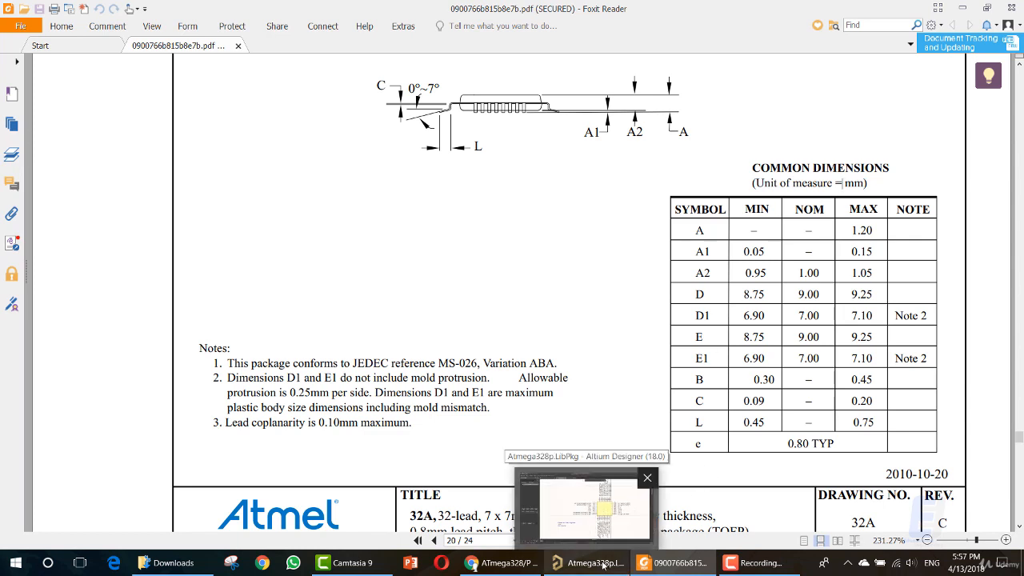
{"action": "left_click", "coordinate": [594, 567]}
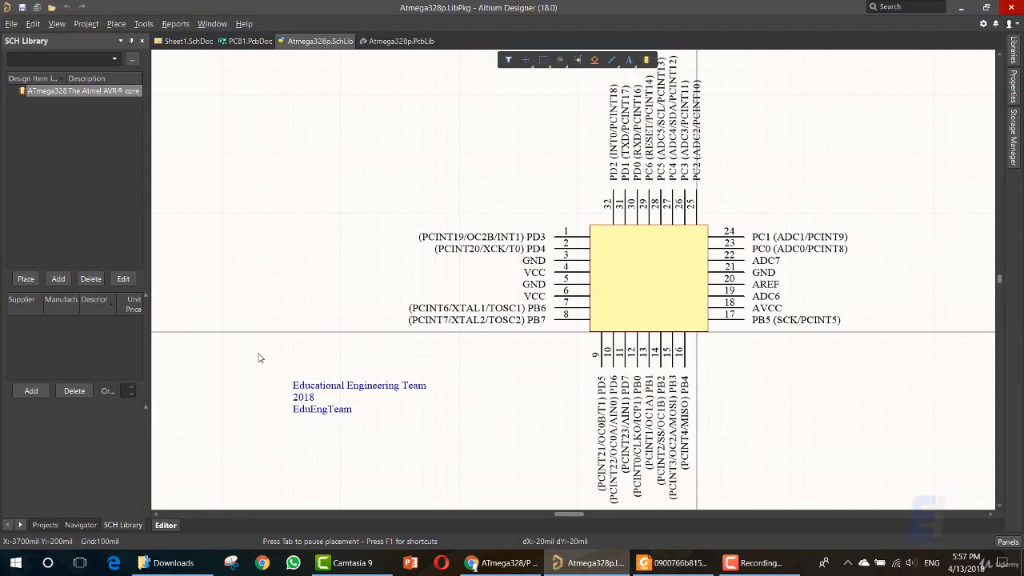
{"action": "left_click", "coordinate": [41, 522]}
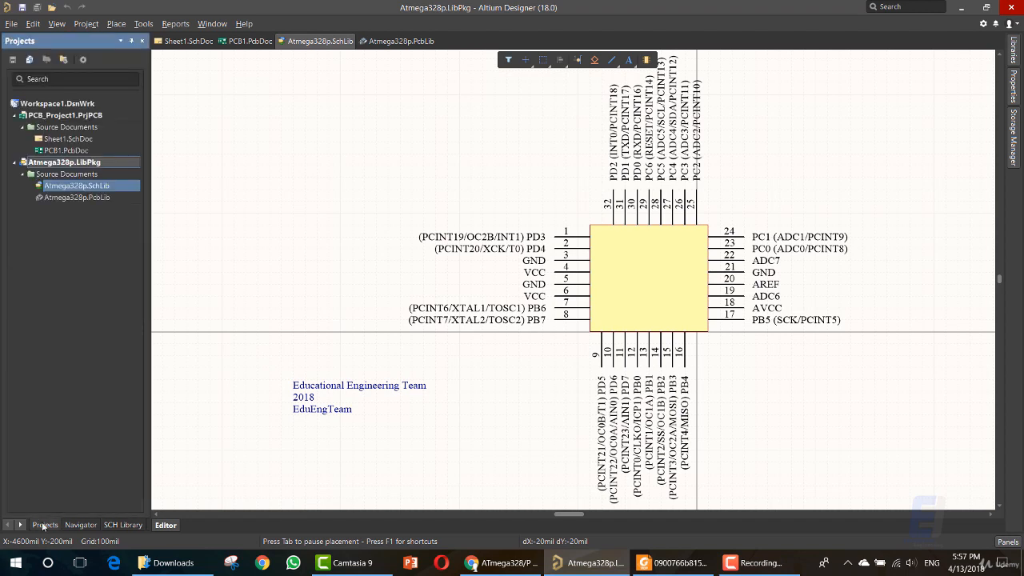
{"action": "double_click", "coordinate": [92, 198]}
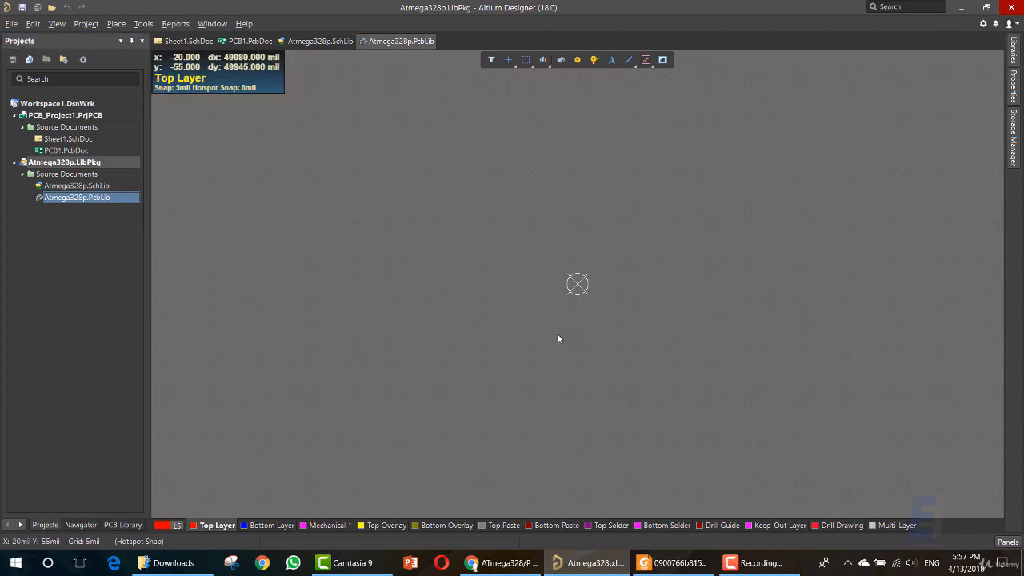
Start the IPC Compliant Footprint Wizard and advance to the component type selection.
{"action": "left_click", "coordinate": [144, 24]}
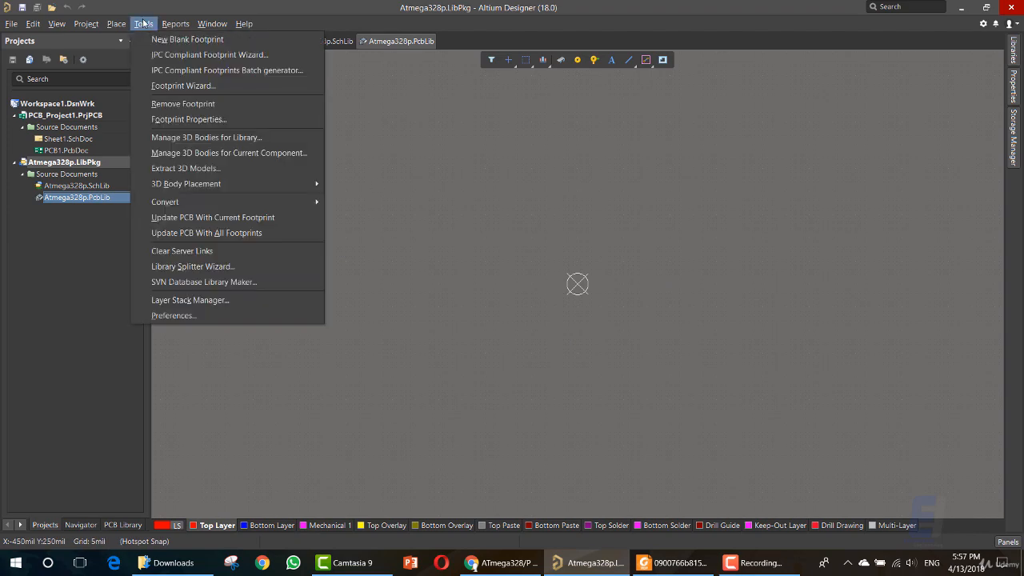
{"action": "left_click", "coordinate": [206, 55]}
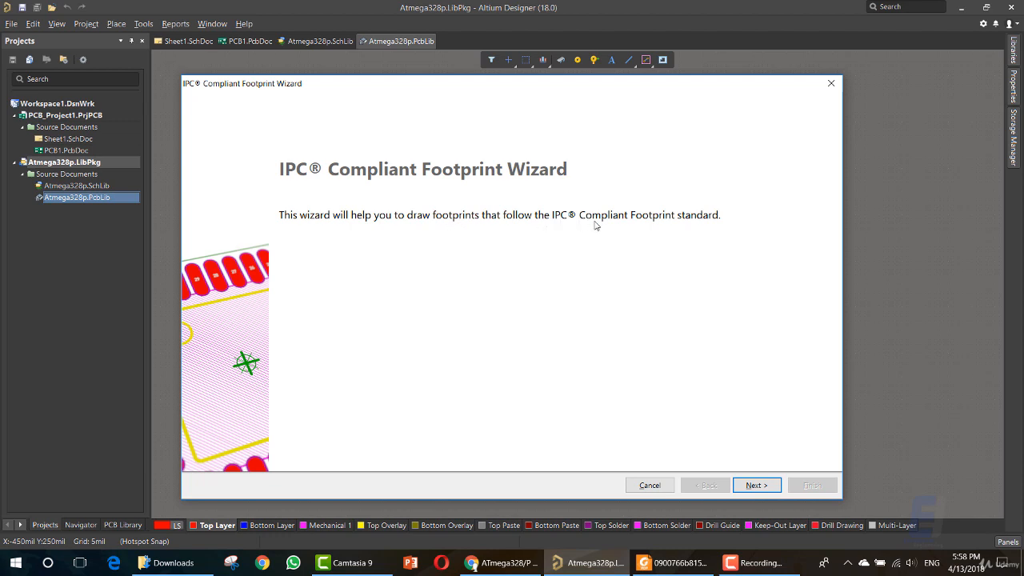
{"action": "left_click", "coordinate": [756, 486]}
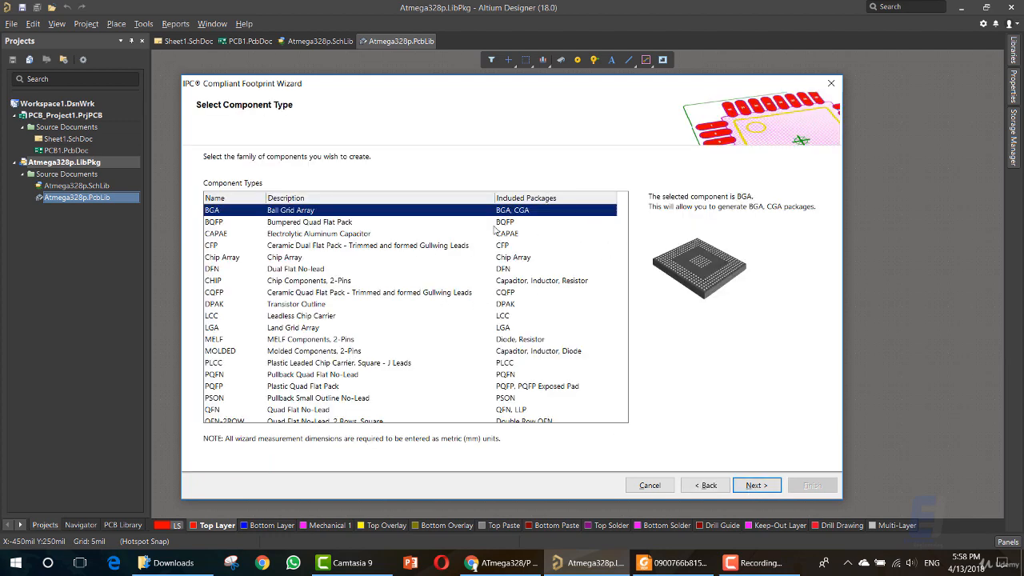
Look over the list of component families and preview the BGA, BQFP and CAPAE package types.
{"action": "scroll", "coordinate": [310, 299], "scroll_direction": "down", "scroll_amount": 2}
{"action": "scroll", "coordinate": [310, 299], "scroll_direction": "up", "scroll_amount": 2}
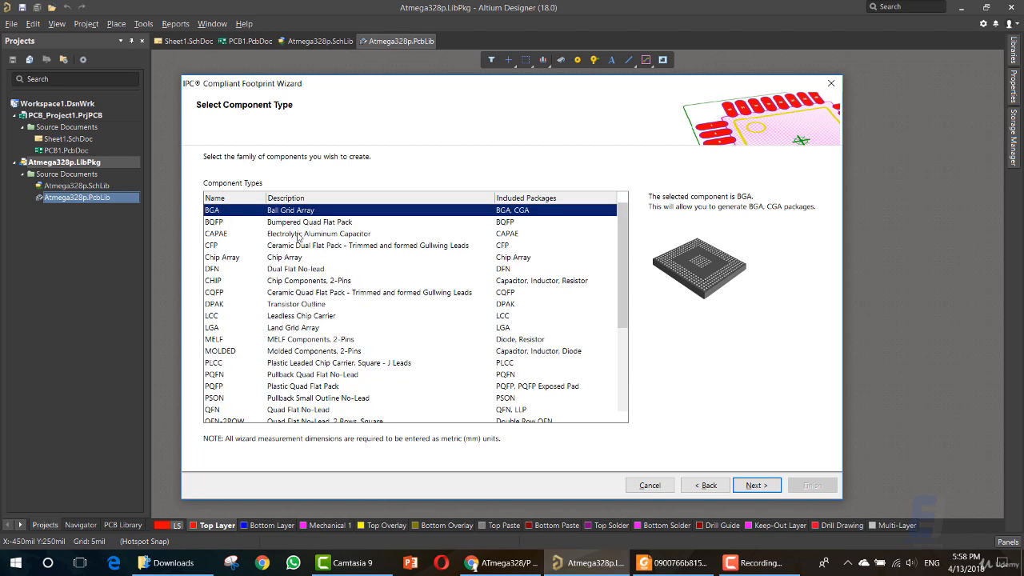
{"action": "scroll", "coordinate": [608, 344], "scroll_direction": "down", "scroll_amount": 4}
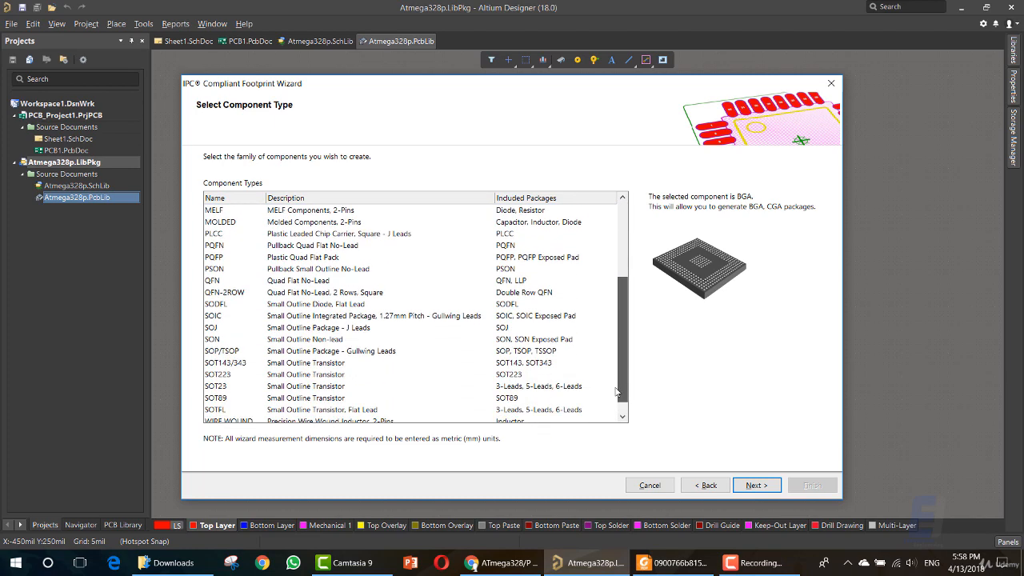
{"action": "scroll", "coordinate": [560, 320], "scroll_direction": "up", "scroll_amount": 4}
{"action": "left_click", "coordinate": [445, 223]}
{"action": "left_click", "coordinate": [438, 235]}
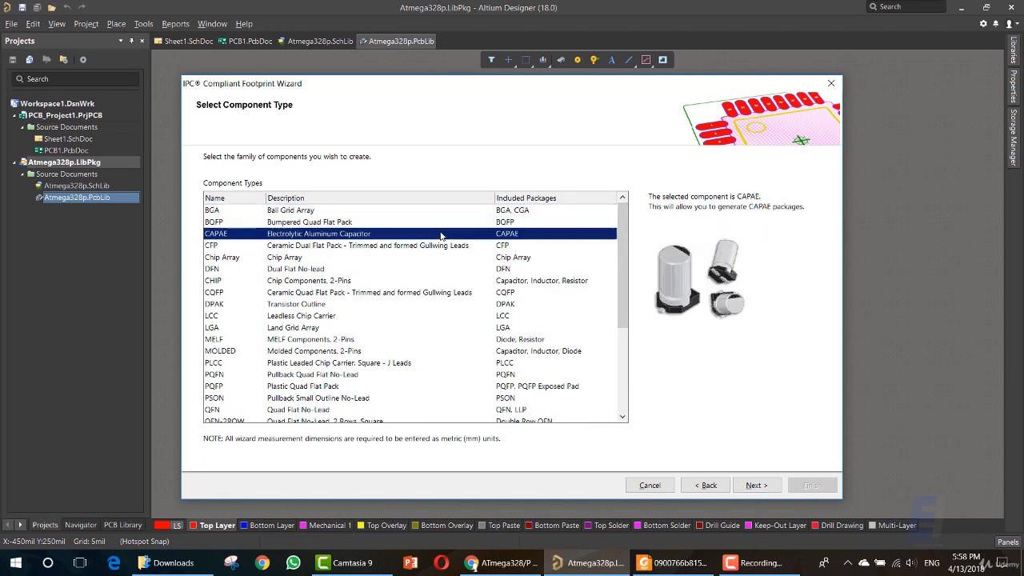
{"action": "left_click", "coordinate": [445, 213]}
{"action": "left_click", "coordinate": [444, 224]}
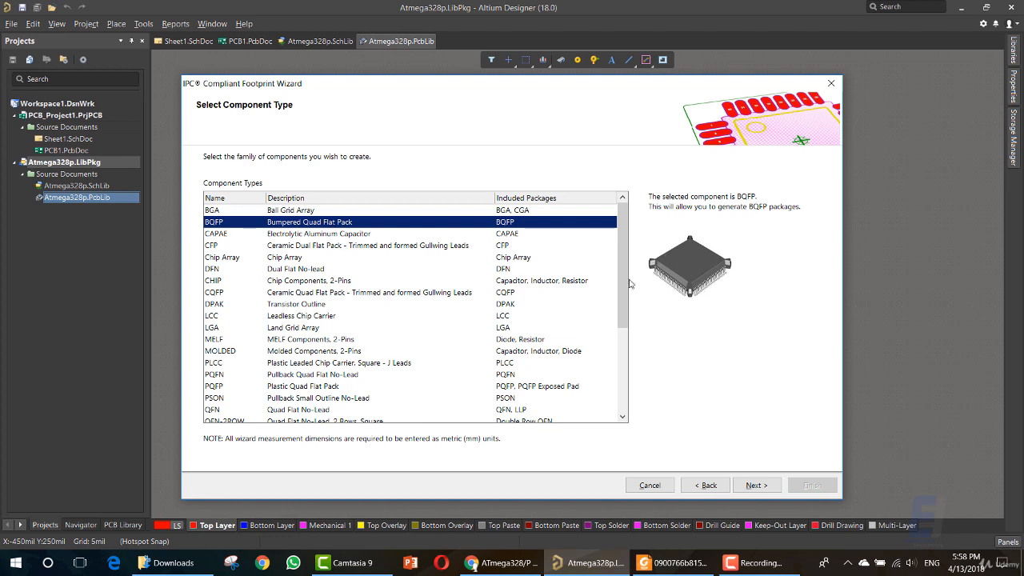
{"action": "left_click", "coordinate": [391, 235]}
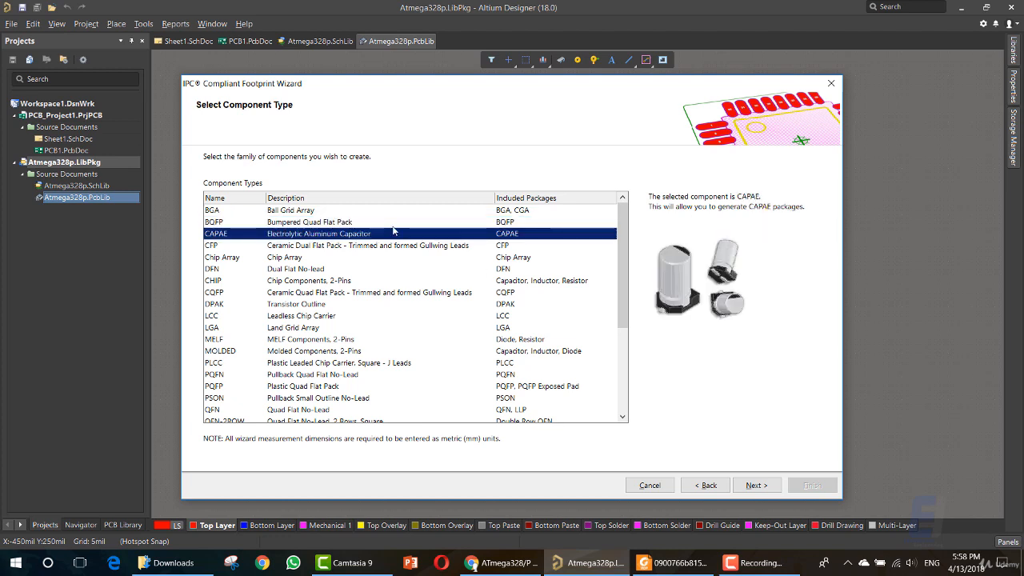
Preview each component family from CAPAE down to WIRE WOUND, comparing their pictures and included packages.
{"action": "key", "text": "Down"}
{"action": "key", "text": "Down"}
{"action": "key", "text": "Down"}
{"action": "key", "text": "Down"}
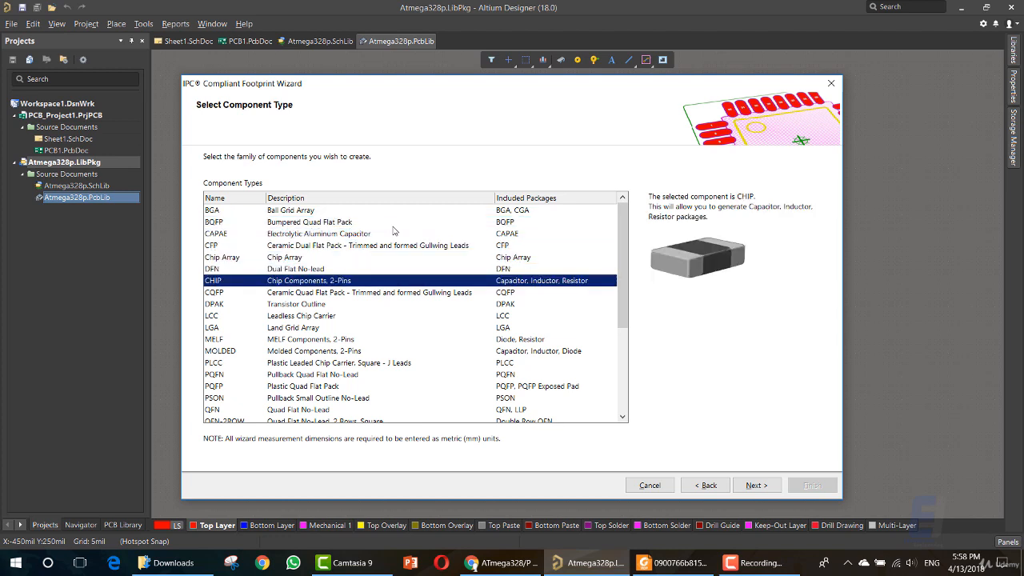
{"action": "key", "text": "Down"}
{"action": "key", "text": "Down"}
{"action": "key", "text": "Up"}
{"action": "key", "text": "Down"}
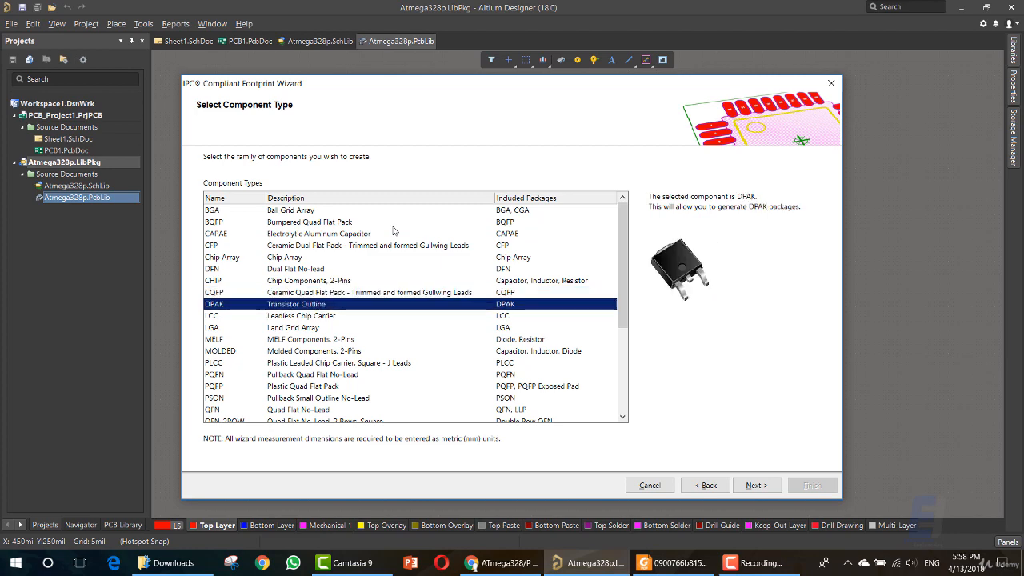
{"action": "key", "text": "Down"}
{"action": "key", "text": "Down"}
{"action": "key", "text": "Down"}
{"action": "key", "text": "Down"}
{"action": "key", "text": "Down"}
{"action": "key", "text": "Down"}
{"action": "key", "text": "Down"}
{"action": "key", "text": "Down"}
{"action": "key", "text": "Down"}
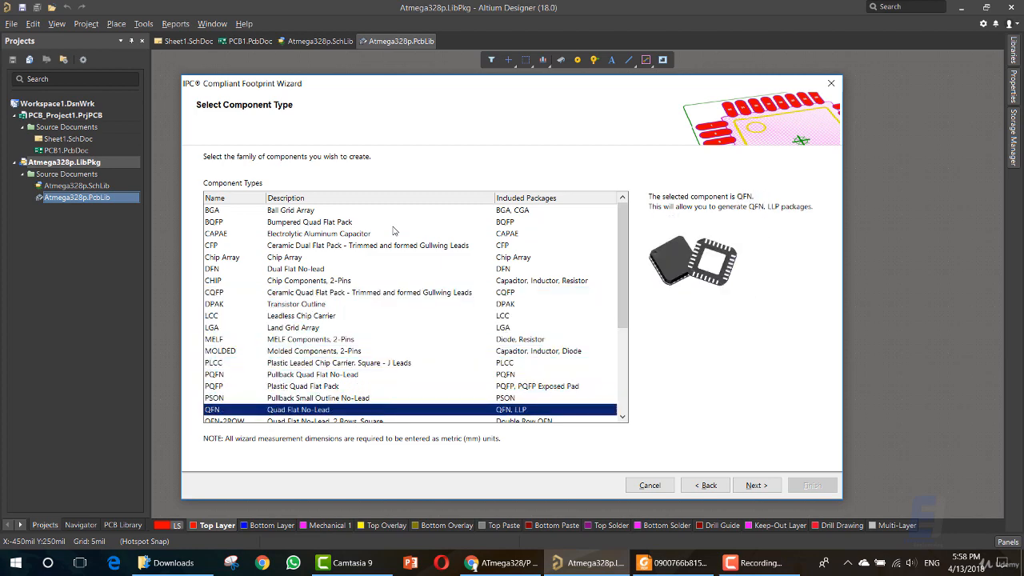
{"action": "key", "text": "Down"}
{"action": "key", "text": "Down"}
{"action": "key", "text": "Down"}
{"action": "key", "text": "Down"}
{"action": "key", "text": "Down"}
{"action": "key", "text": "Down"}
{"action": "key", "text": "Down"}
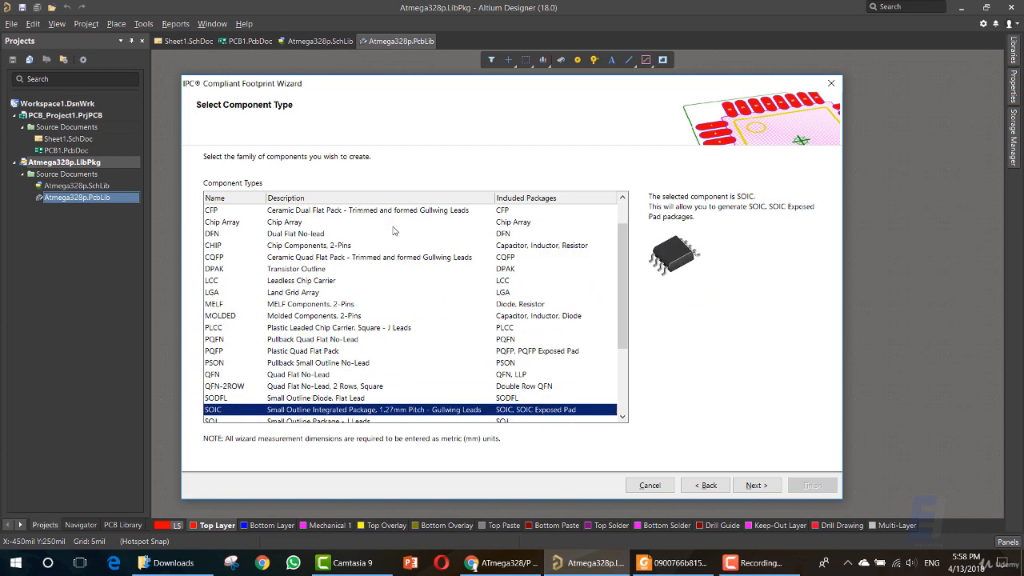
{"action": "key", "text": "Down"}
{"action": "key", "text": "Down"}
{"action": "key", "text": "Down"}
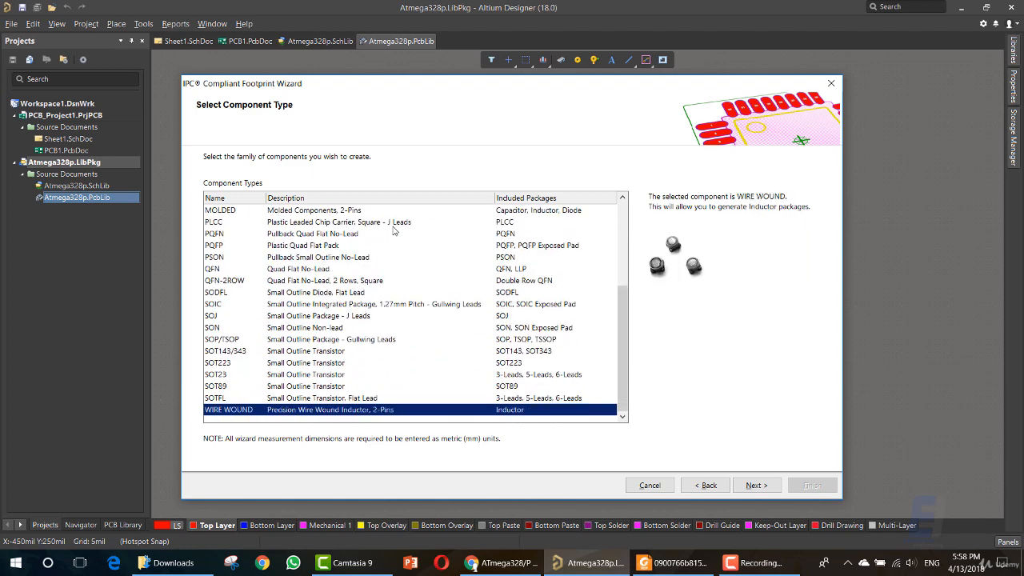
Go back up through the component families from WIRE WOUND past SON, PQFP and DPAK, comparing their package previews.
{"action": "key", "text": "Up"}
{"action": "key", "text": "Up"}
{"action": "key", "text": "Up"}
{"action": "key", "text": "Up"}
{"action": "key", "text": "Up"}
{"action": "key", "text": "Up"}
{"action": "key", "text": "Up"}
{"action": "key", "text": "Up"}
{"action": "key", "text": "Up"}
{"action": "key", "text": "Up"}
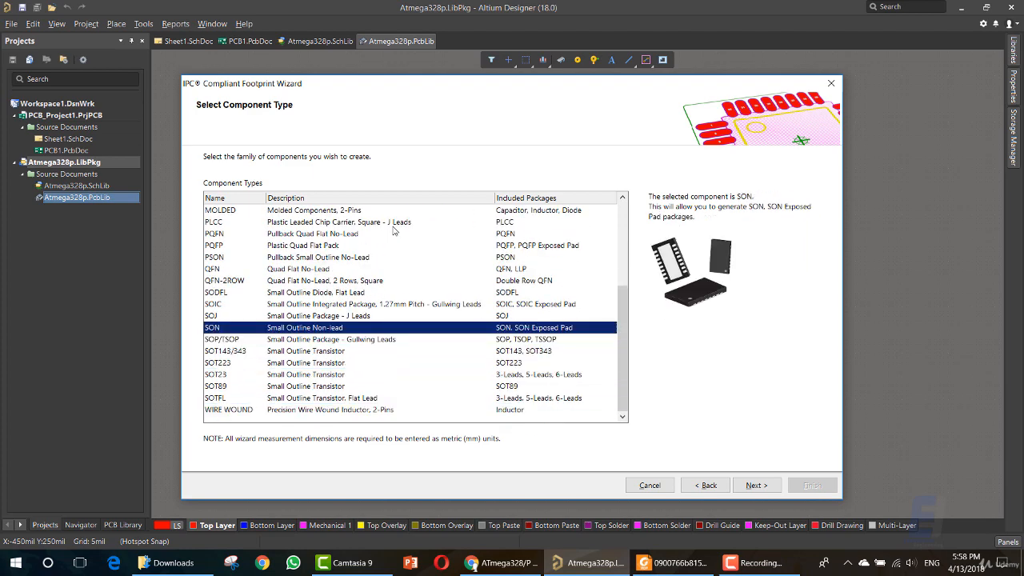
{"action": "key", "text": "Up"}
{"action": "key", "text": "Up"}
{"action": "key", "text": "Up"}
{"action": "key", "text": "Up"}
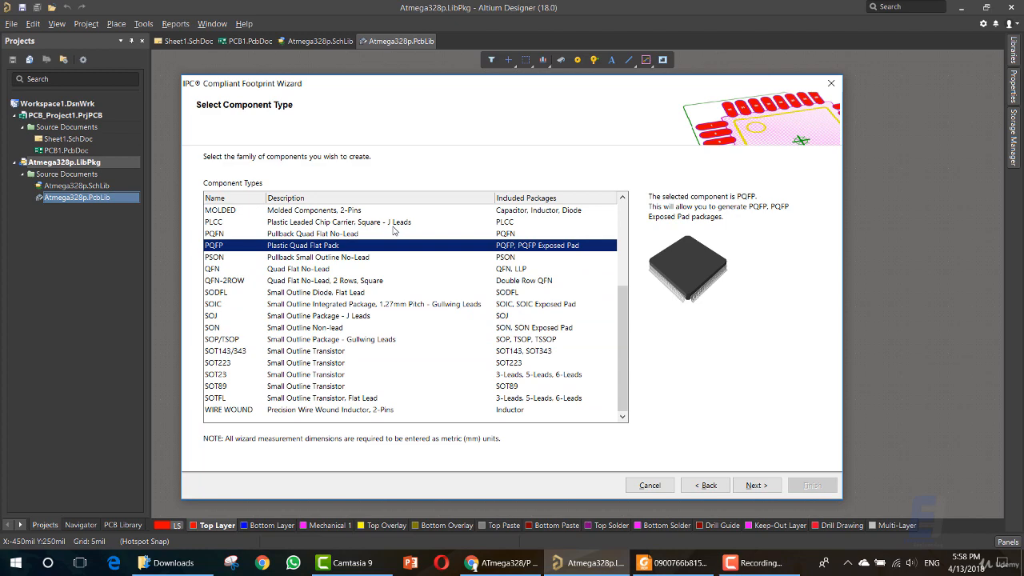
{"action": "key", "text": "Up"}
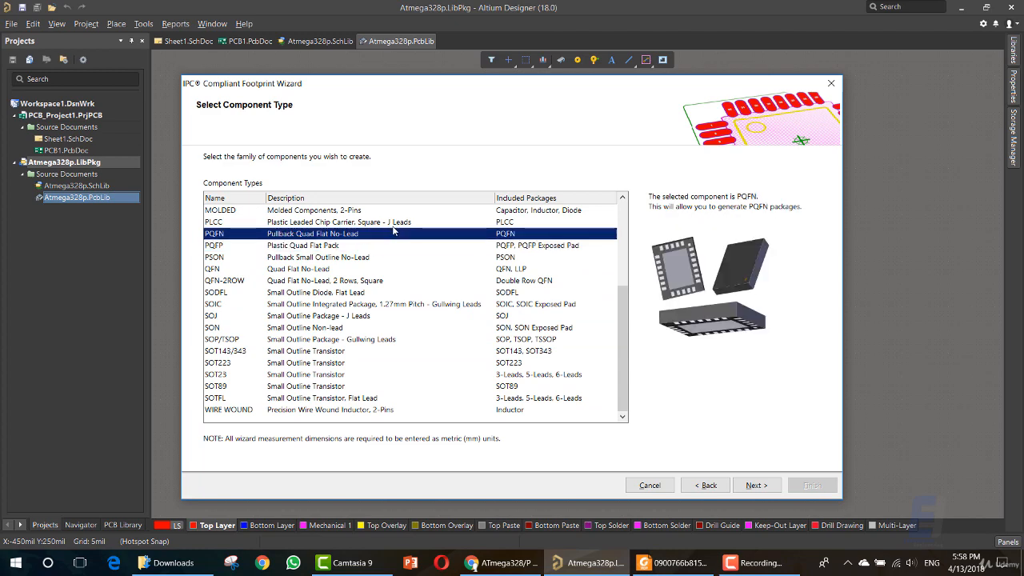
{"action": "key", "text": "Up"}
{"action": "key", "text": "Up"}
{"action": "key", "text": "Up"}
{"action": "key", "text": "Up"}
{"action": "key", "text": "Up"}
{"action": "key", "text": "Up"}
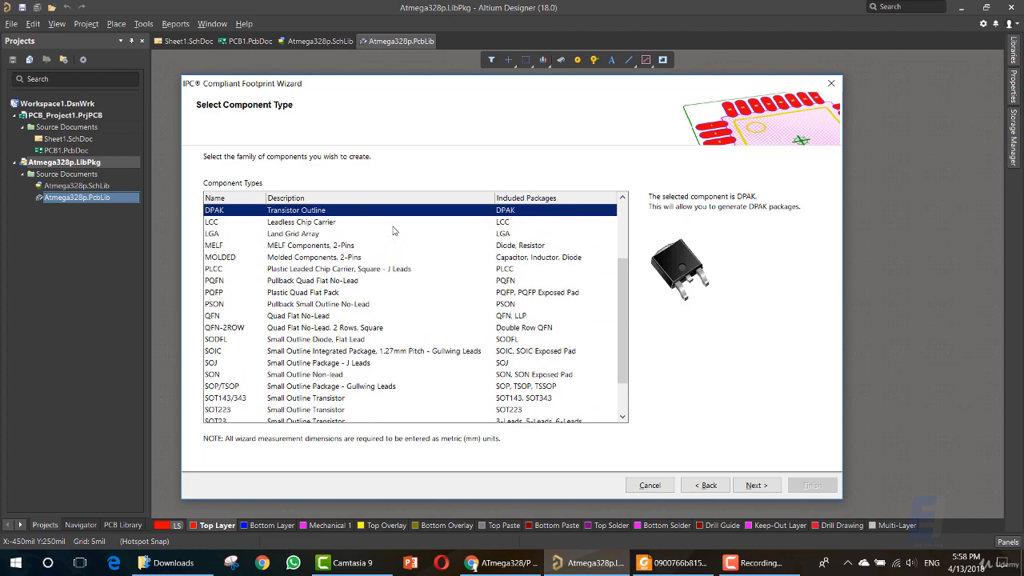
{"action": "key", "text": "Up"}
{"action": "key", "text": "Up"}
{"action": "key", "text": "Up"}
Select PQFP (Plastic Quad Flat Pack) as the component type for the footprint.
{"action": "key", "text": "Down"}
{"action": "key", "text": "Down"}
{"action": "key", "text": "Down"}
{"action": "key", "text": "Down"}
{"action": "key", "text": "Down"}
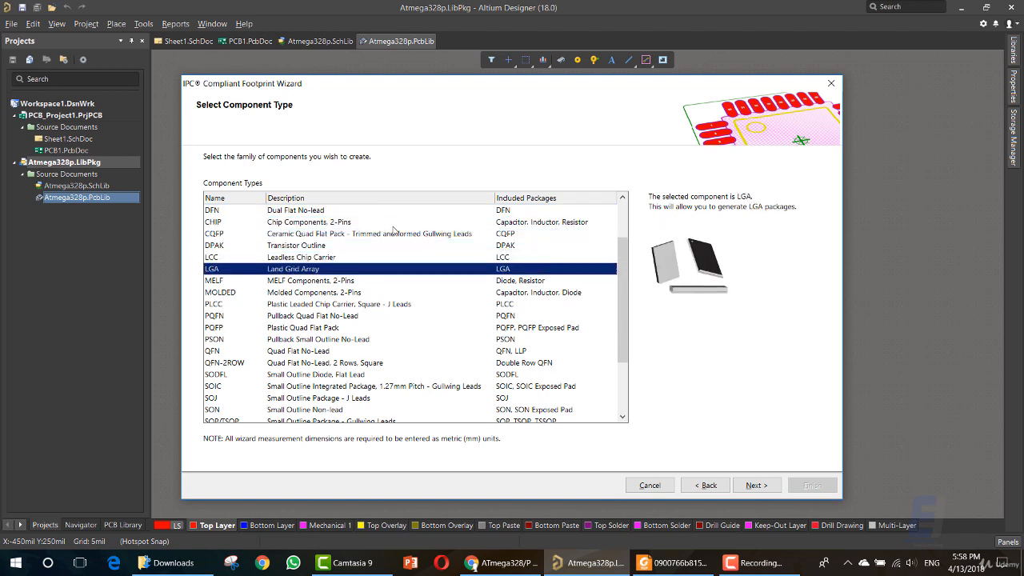
{"action": "key", "text": "Down"}
{"action": "key", "text": "Down"}
{"action": "key", "text": "Down"}
{"action": "key", "text": "Down"}
{"action": "key", "text": "Down"}
{"action": "key", "text": "Down"}
{"action": "key", "text": "Up"}
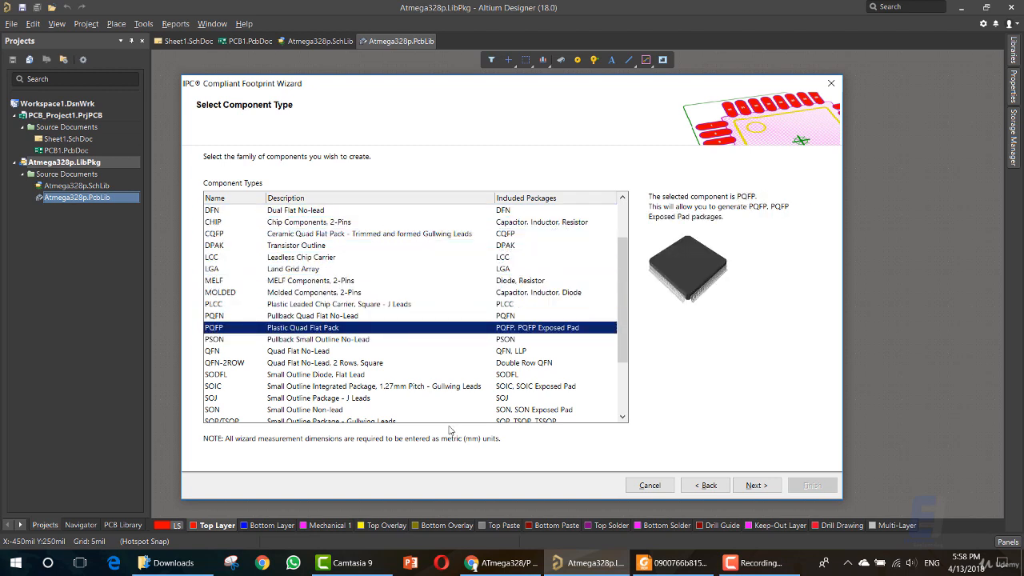
Switch to the datasheet in Foxit Reader and highlight the package type TQFP in the 32A drawing title.
{"action": "left_click", "coordinate": [664, 564]}
{"action": "scroll", "coordinate": [357, 331], "scroll_direction": "up", "scroll_amount": 4}
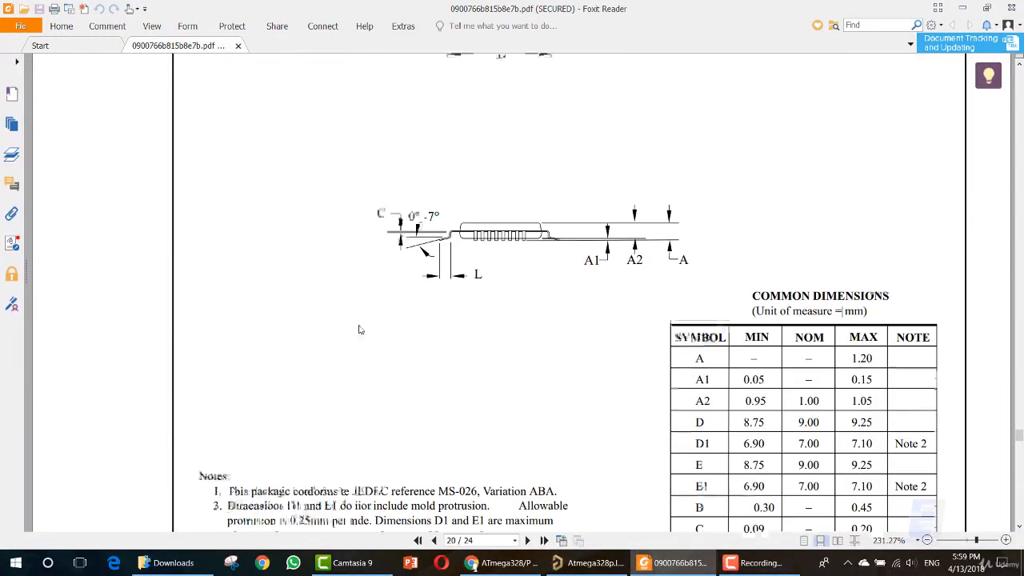
{"action": "scroll", "coordinate": [358, 329], "scroll_direction": "down", "scroll_amount": 5}
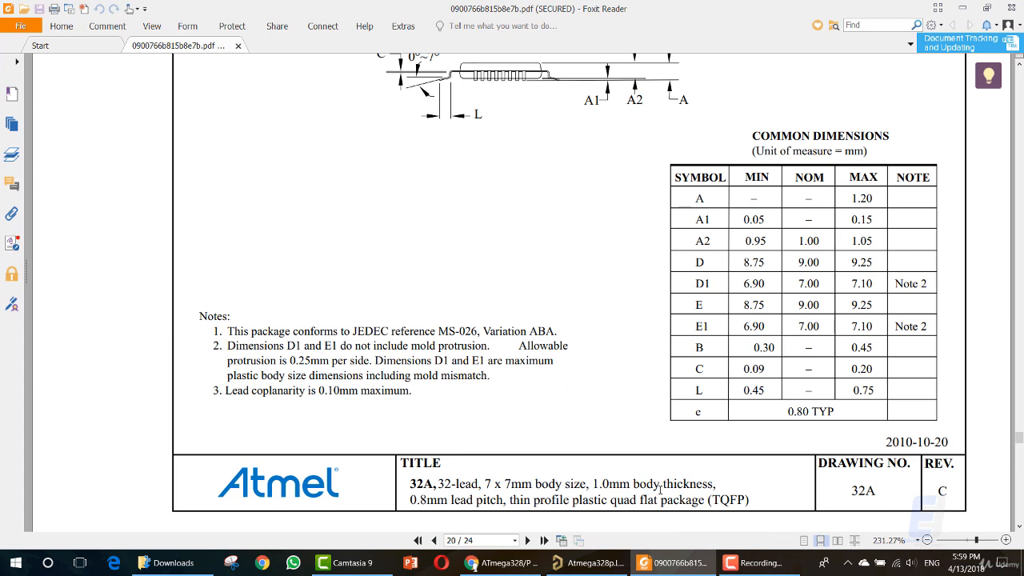
{"action": "left_click_drag", "start_coordinate": [712, 500], "coordinate": [746, 501]}
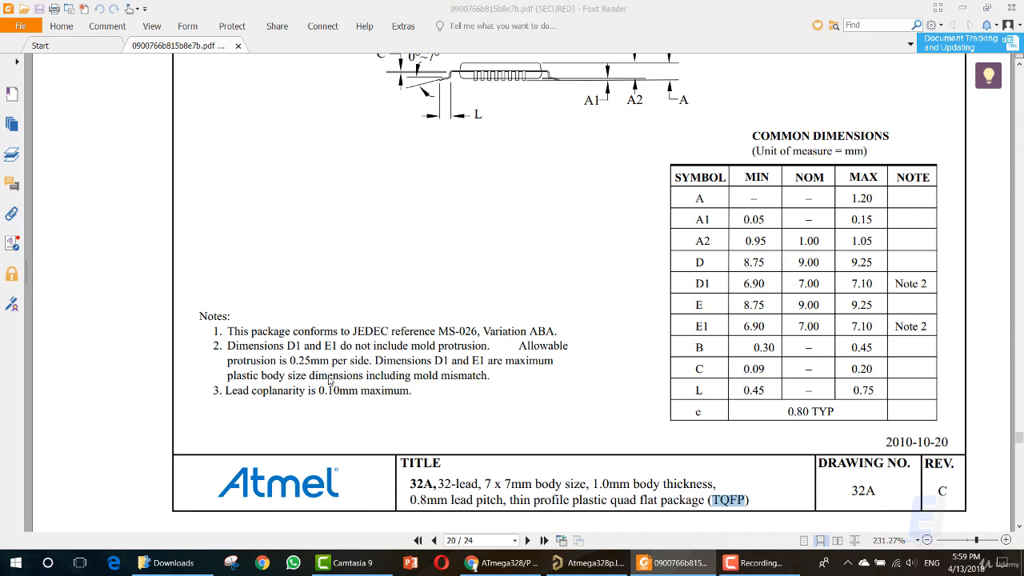
Return to Altium Designer, check PQFP against the other families, and advance the wizard to the package's overall dimensions.
{"action": "key", "text": "alt+Tab"}
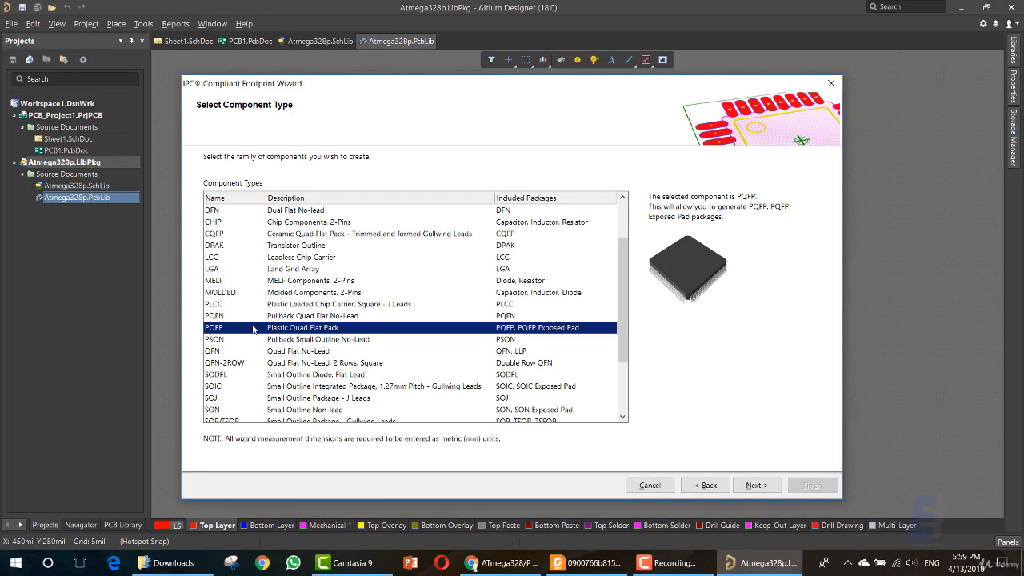
{"action": "scroll", "coordinate": [253, 328], "scroll_direction": "up", "scroll_amount": 2}
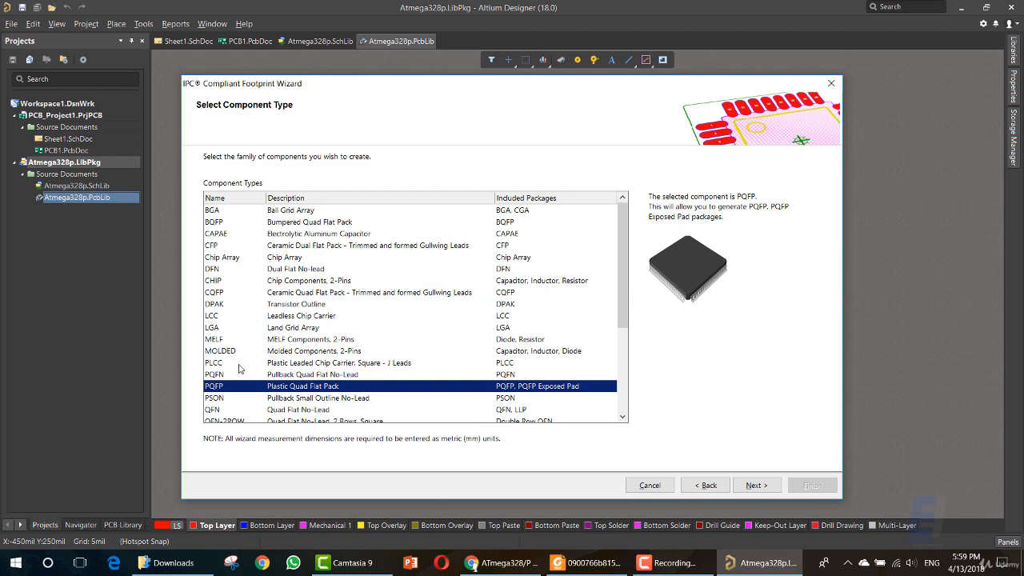
{"action": "scroll", "coordinate": [232, 360], "scroll_direction": "down", "scroll_amount": 3}
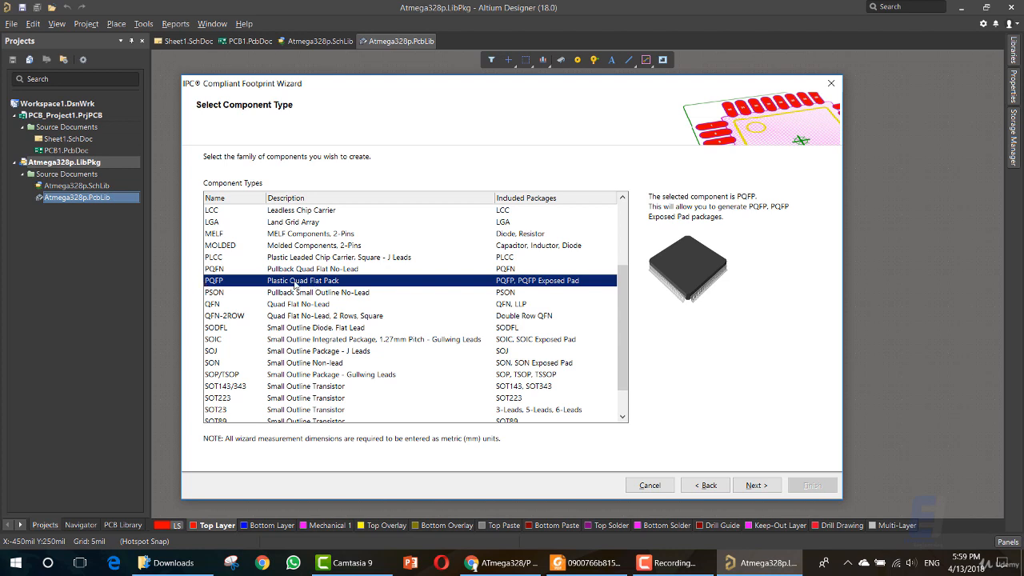
{"action": "scroll", "coordinate": [216, 346], "scroll_direction": "down", "scroll_amount": 1}
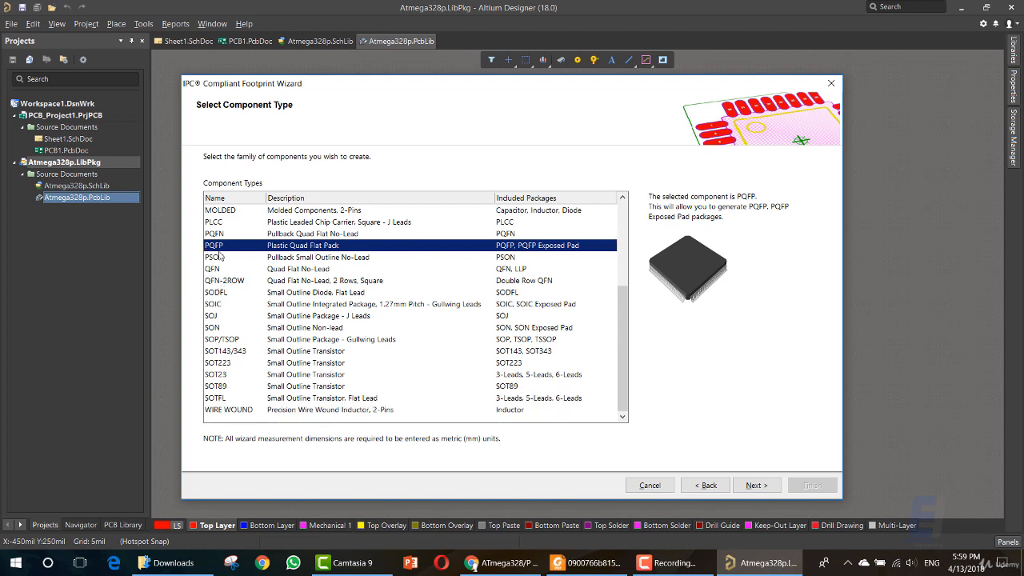
{"action": "scroll", "coordinate": [227, 286], "scroll_direction": "up", "scroll_amount": 4}
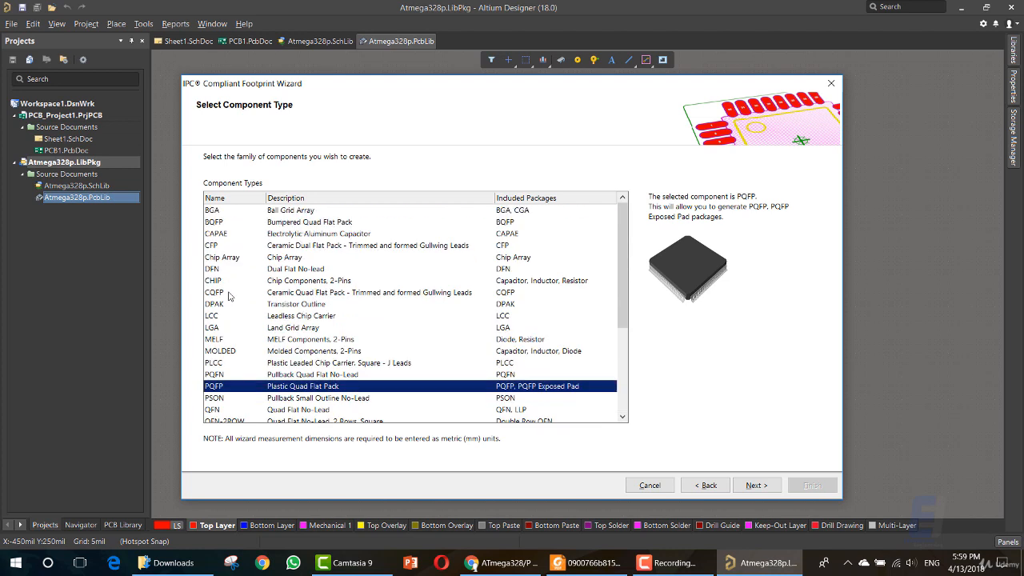
{"action": "scroll", "coordinate": [217, 390], "scroll_direction": "down", "scroll_amount": 2}
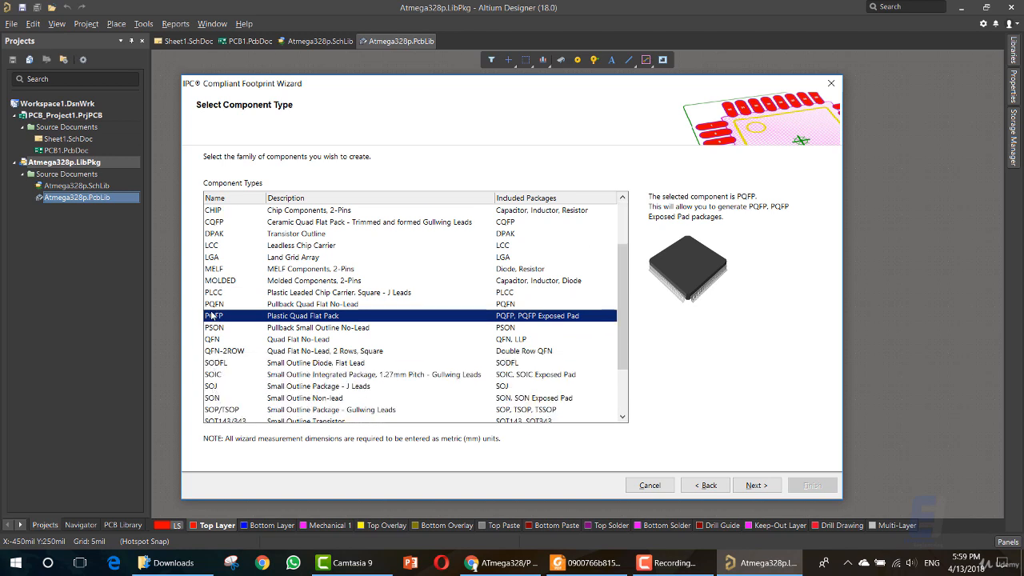
{"action": "left_click", "coordinate": [754, 485]}
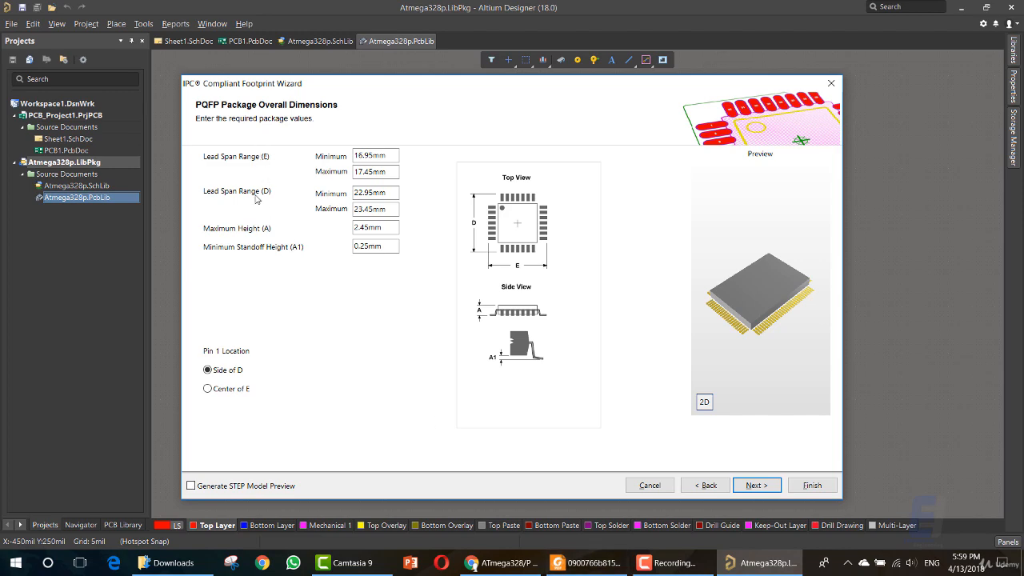
Copy the minimum of E from the datasheet table and set the minimum Lead Span Range (E) to 8.75 mm in Altium Designer.
{"action": "left_click", "coordinate": [588, 562]}
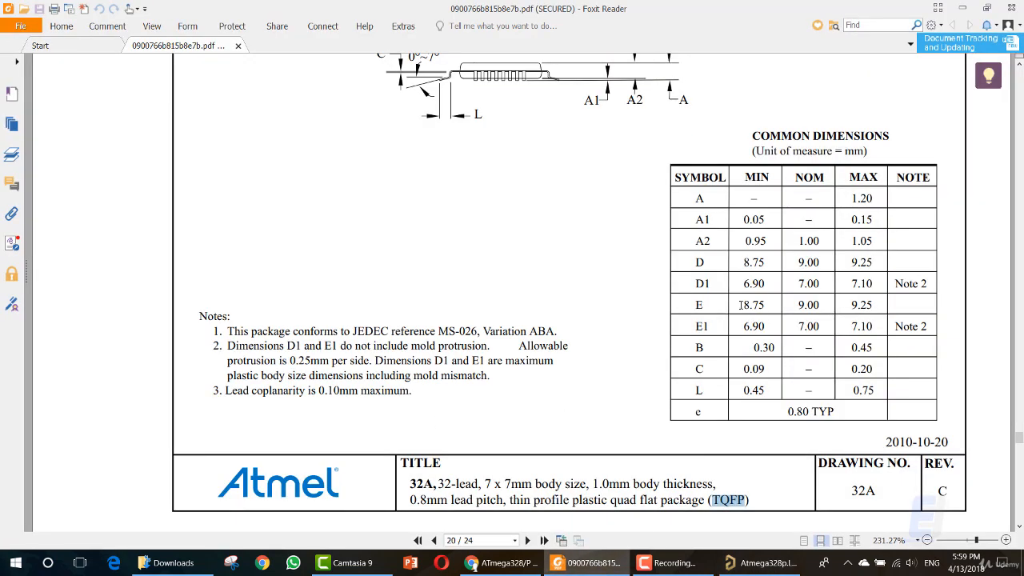
{"action": "left_click_drag", "start_coordinate": [745, 305], "coordinate": [763, 305]}
{"action": "key", "text": "ctrl+c"}
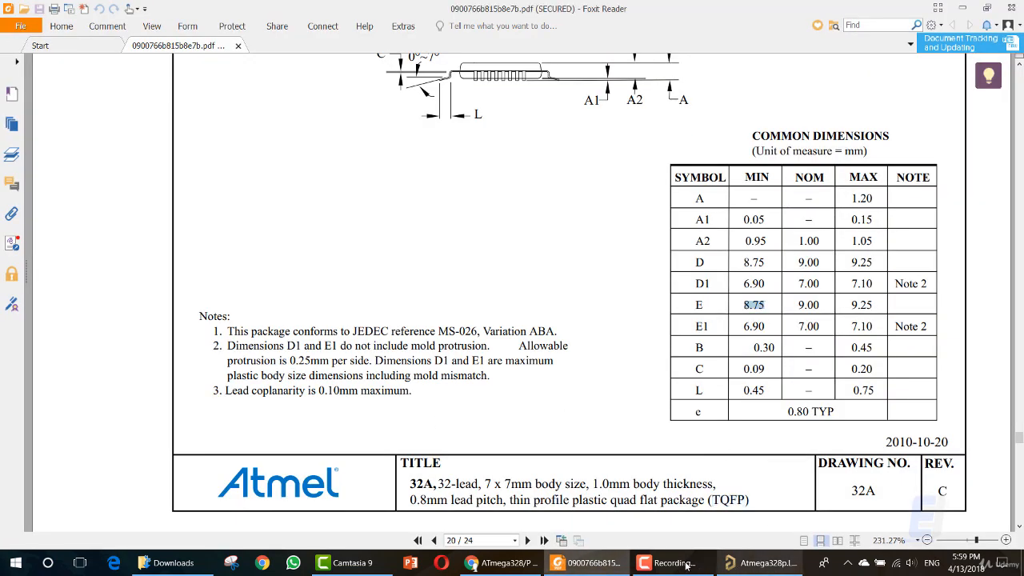
{"action": "left_click", "coordinate": [762, 563]}
{"action": "left_click", "coordinate": [373, 157]}
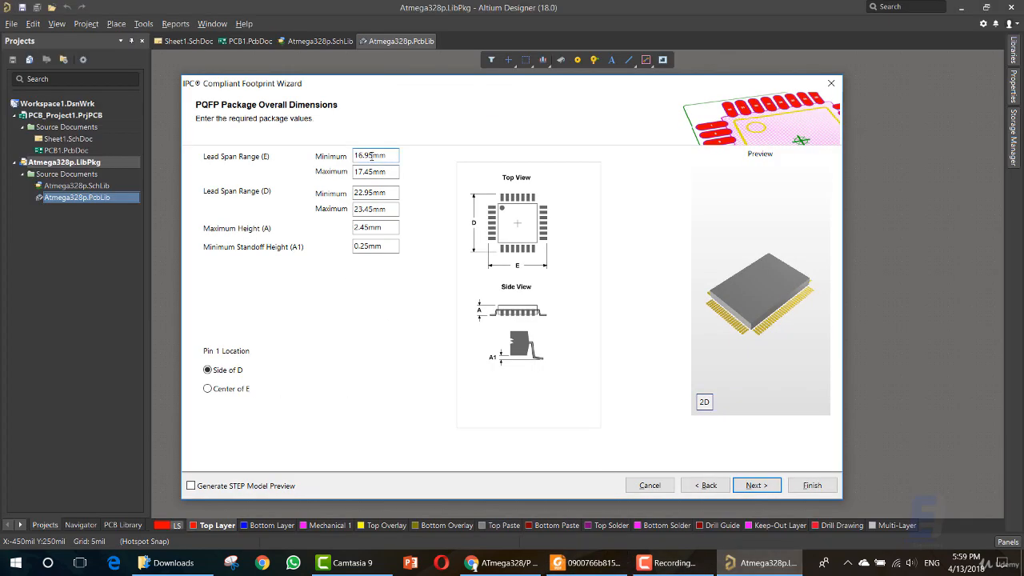
{"action": "left_click", "coordinate": [365, 157]}
{"action": "left_click_drag", "start_coordinate": [371, 154], "coordinate": [352, 155]}
{"action": "key", "text": "ctrl+v"}
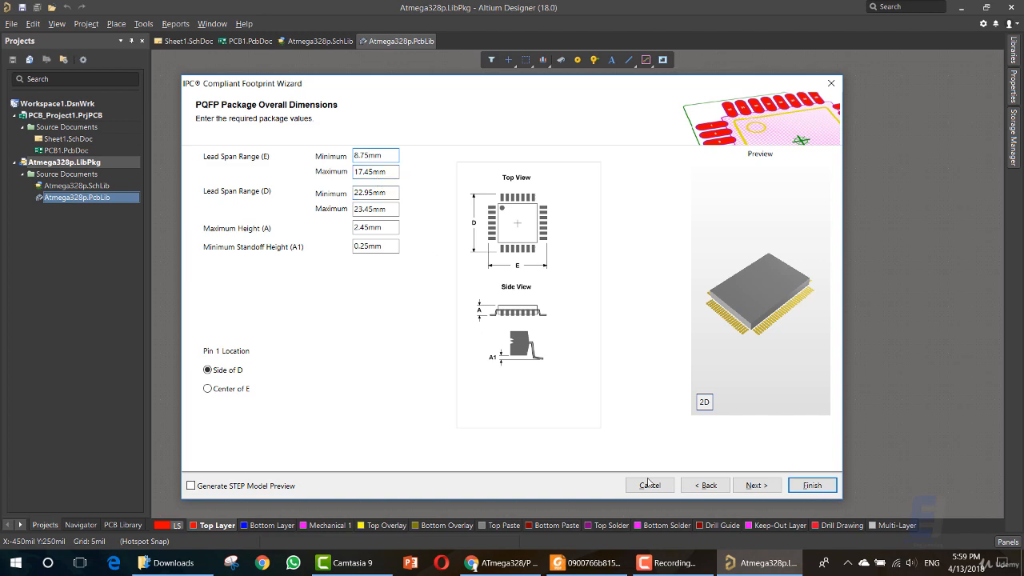
Copy the minimum of D from the datasheet in Foxit Reader and enter 8.75 mm as maximum Lead Span Range (D) and (E) in Altium Designer.
{"action": "left_click", "coordinate": [560, 563]}
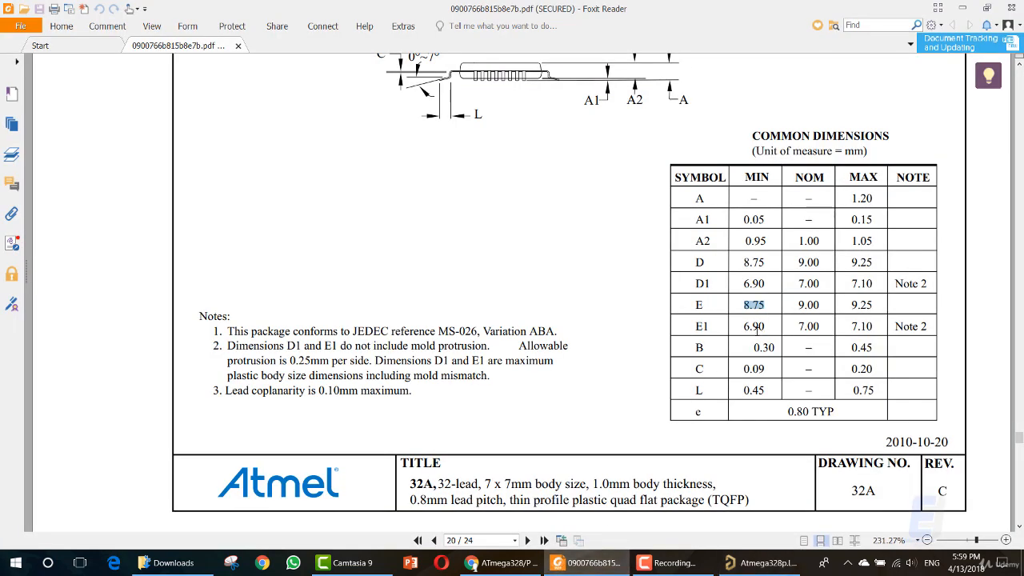
{"action": "left_click_drag", "start_coordinate": [767, 261], "coordinate": [744, 261]}
{"action": "key", "text": "ctrl+c"}
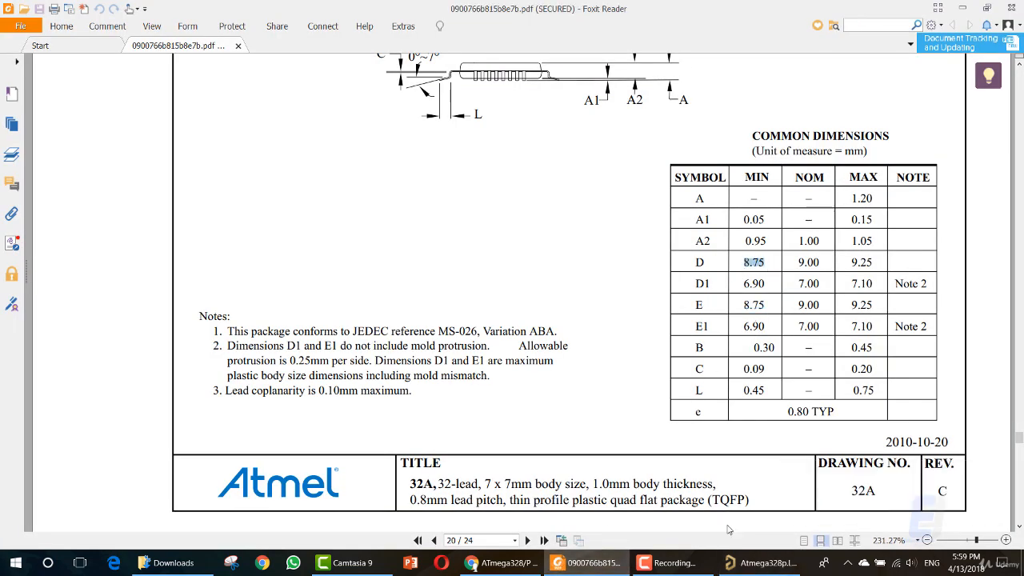
{"action": "left_click", "coordinate": [735, 563]}
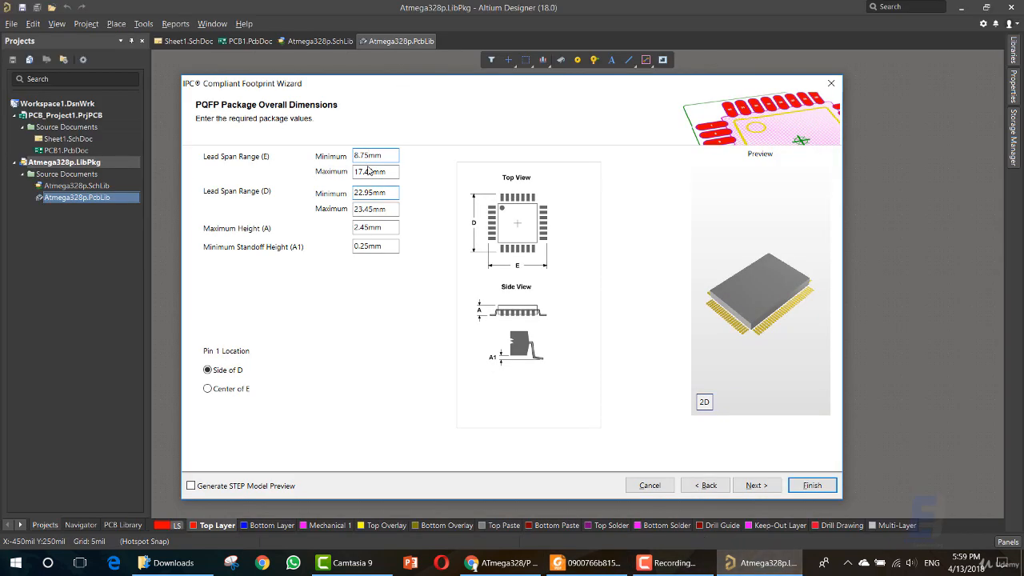
{"action": "left_click_drag", "start_coordinate": [374, 192], "coordinate": [349, 208]}
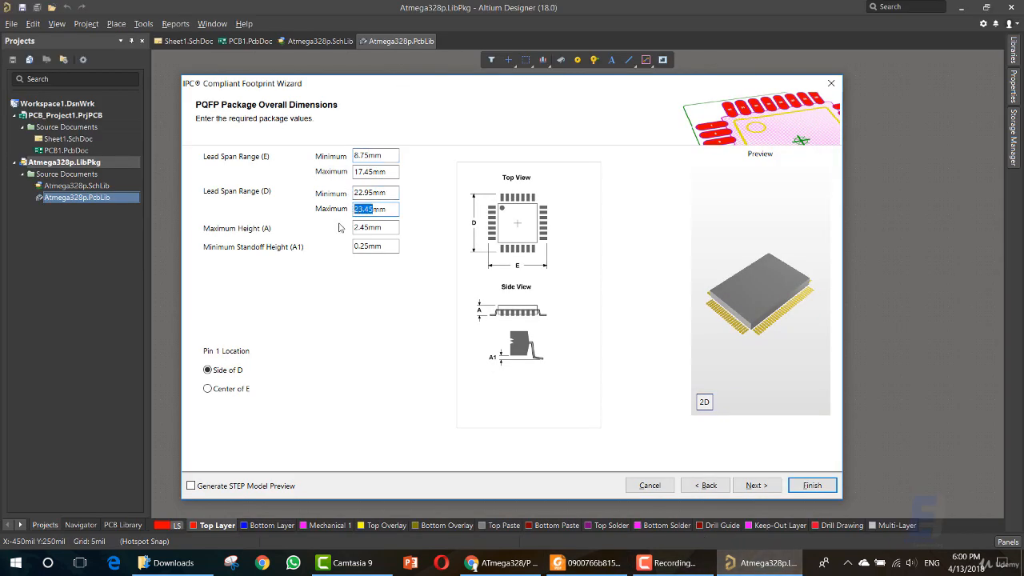
{"action": "type", "text": "8.75"}
{"action": "left_click_drag", "start_coordinate": [373, 172], "coordinate": [350, 172]}
{"action": "key", "text": "ctrl+v"}
Recheck the D row in the Foxit Reader datasheet and set the minimum Lead Span Range (D) to 8.75 mm in Altium Designer.
{"action": "left_click", "coordinate": [619, 557]}
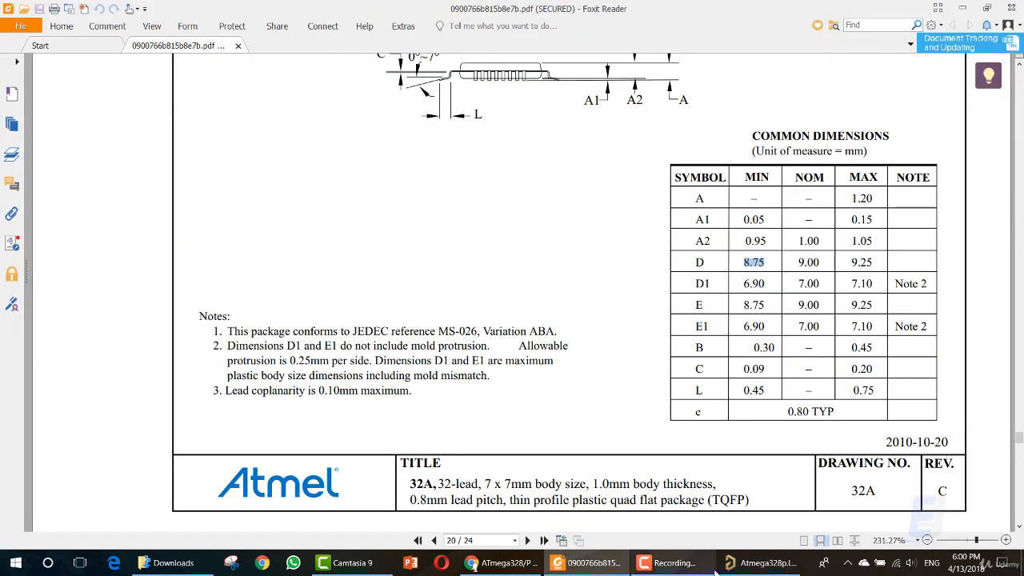
{"action": "left_click", "coordinate": [767, 563]}
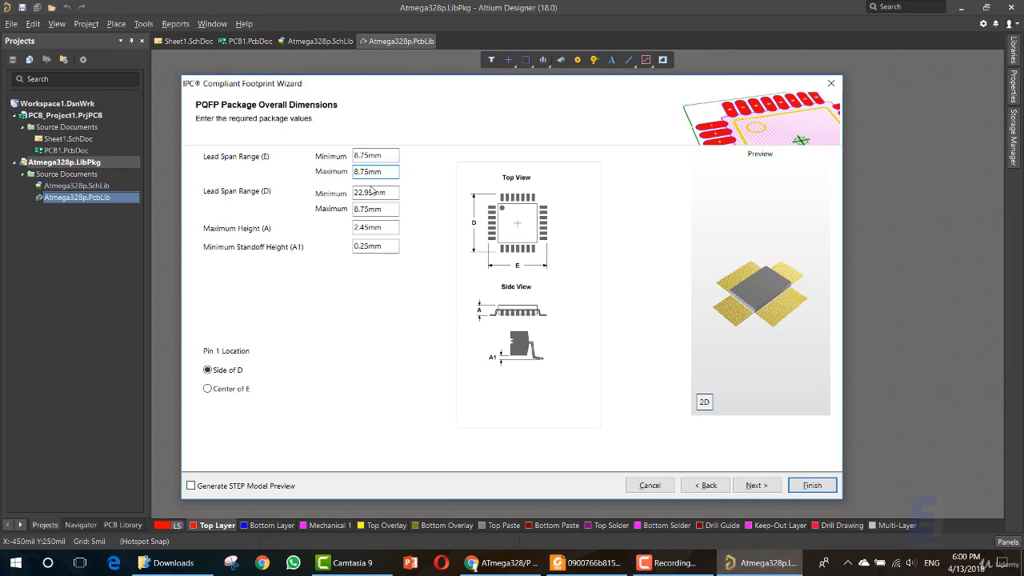
{"action": "left_click_drag", "start_coordinate": [375, 193], "coordinate": [347, 192]}
{"action": "key", "text": "ctrl+v"}
Copy the maximum of D from the datasheet in Foxit Reader and set maximum Lead Span Range (D) and (E) to 9.25 mm in Altium Designer.
{"action": "left_click", "coordinate": [588, 562]}
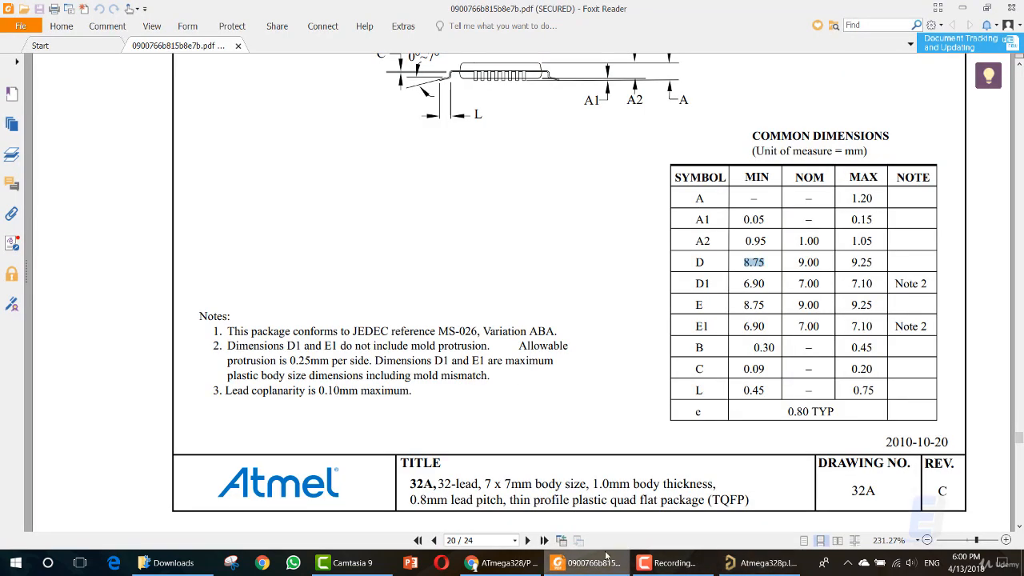
{"action": "left_click_drag", "start_coordinate": [846, 262], "coordinate": [876, 264]}
{"action": "key", "text": "ctrl+c"}
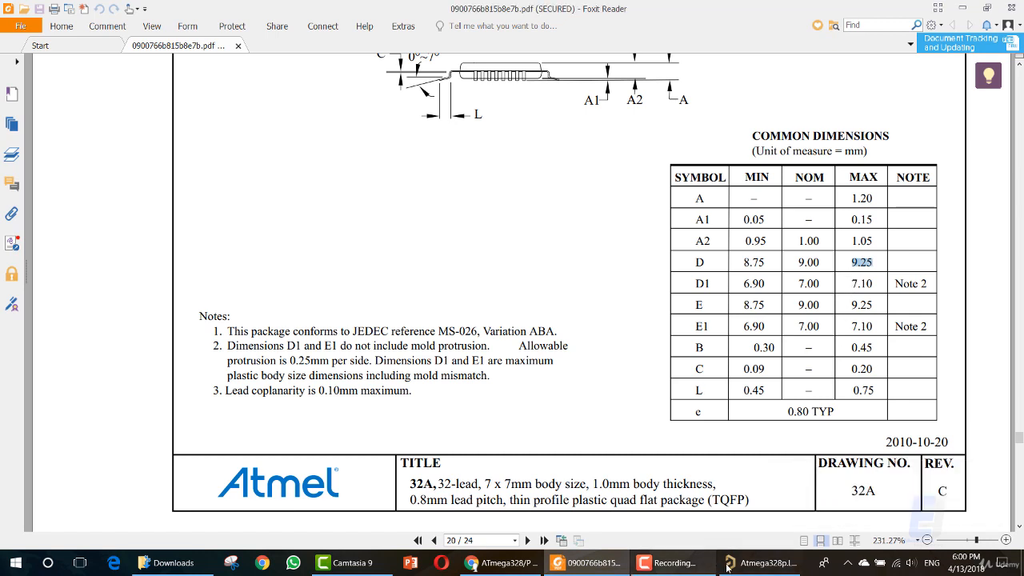
{"action": "left_click", "coordinate": [760, 562]}
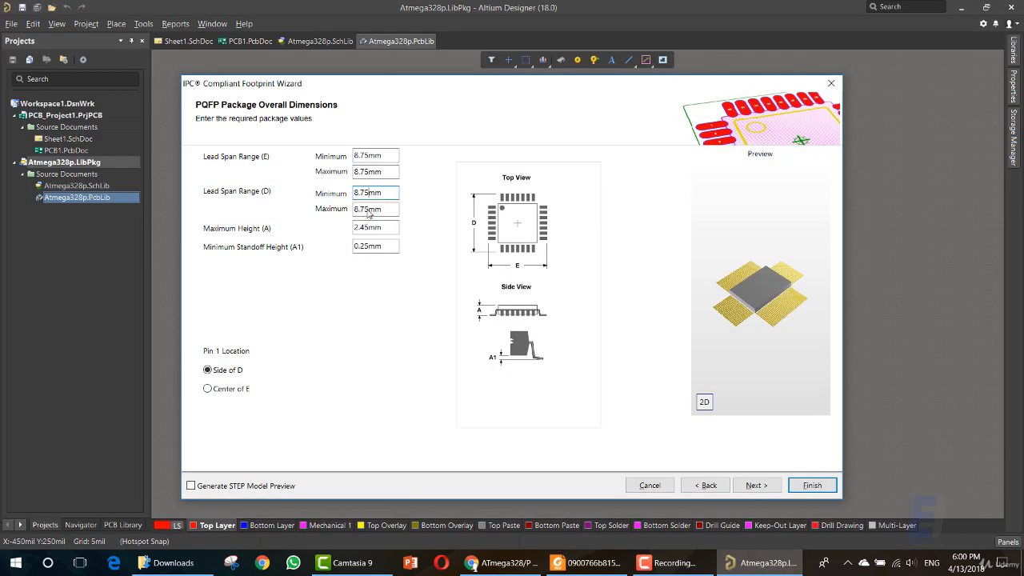
{"action": "double_click", "coordinate": [369, 209]}
{"action": "key", "text": "ctrl+v"}
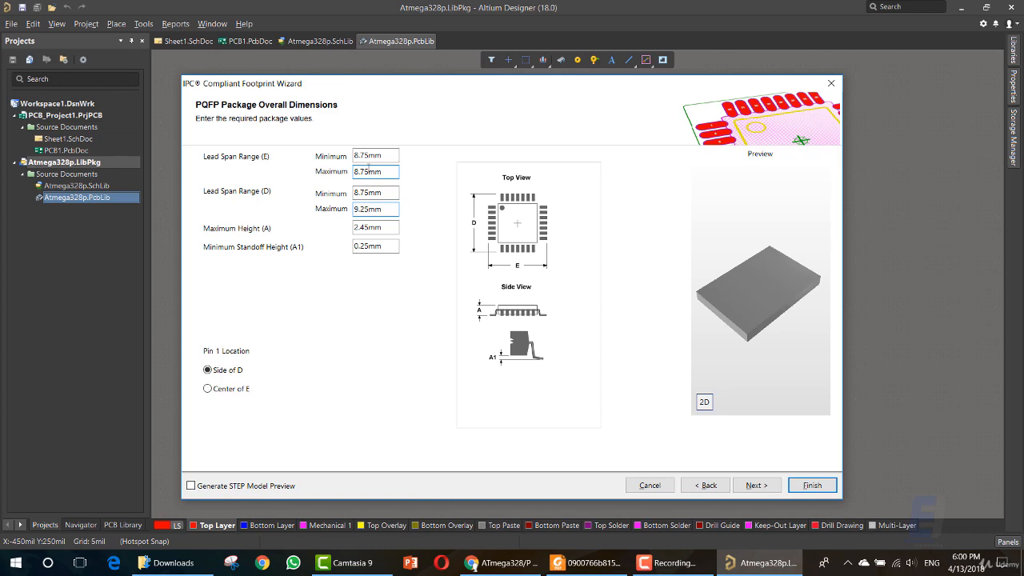
{"action": "double_click", "coordinate": [368, 169]}
{"action": "key", "text": "ctrl+v"}
{"action": "key", "text": "shift+Tab"}
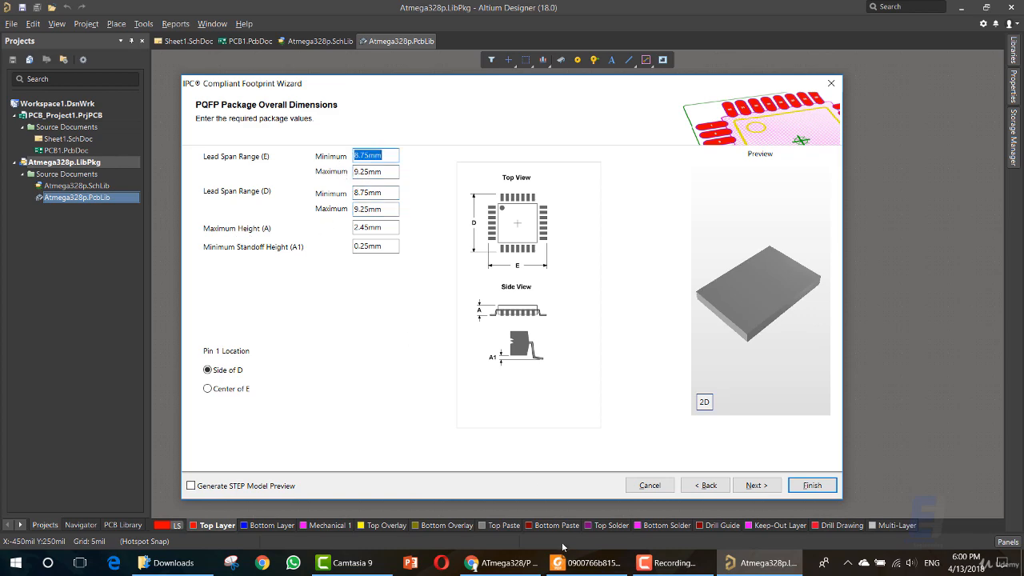
Copy the maximum of A from the datasheet in Foxit Reader and set the Maximum Height (A) to 1.20 mm in Altium Designer.
{"action": "left_click", "coordinate": [584, 563]}
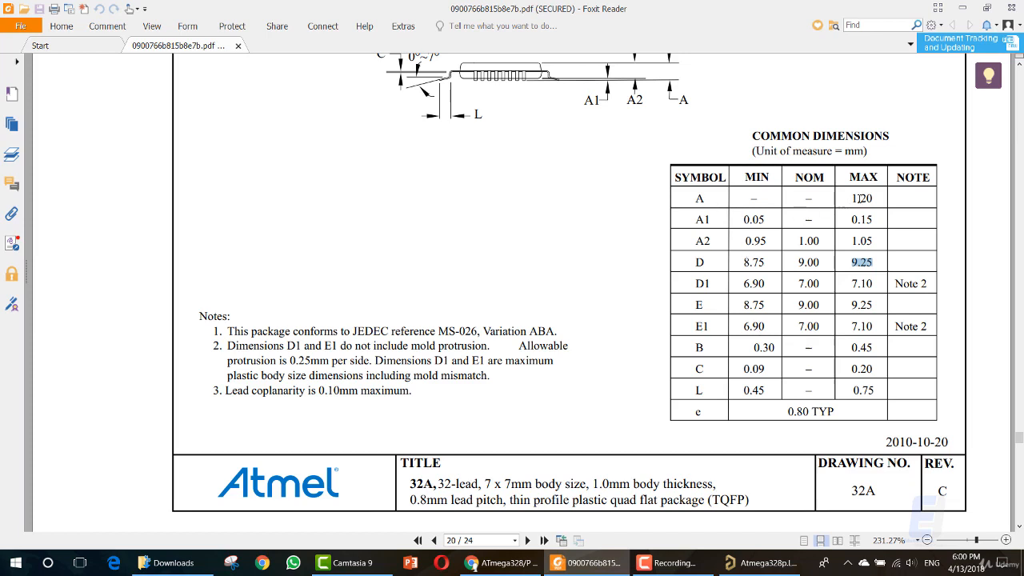
{"action": "double_click", "coordinate": [857, 198]}
{"action": "key", "text": "ctrl+c"}
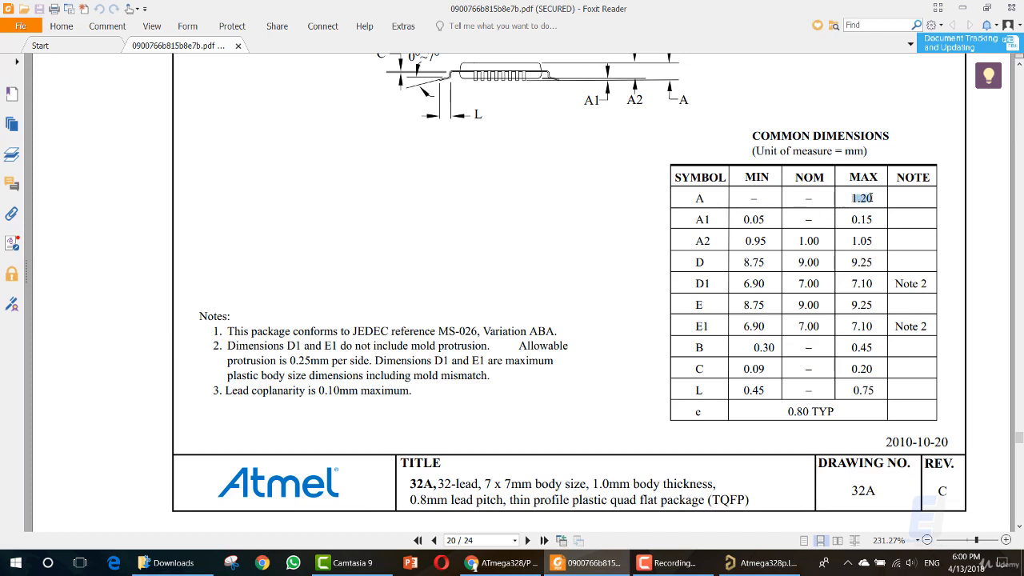
{"action": "left_click", "coordinate": [740, 565]}
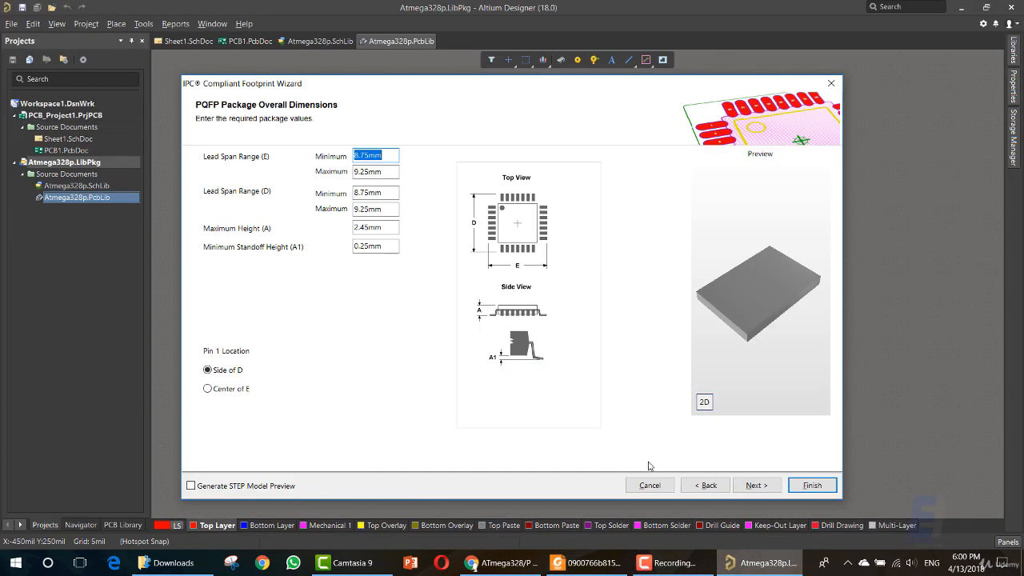
{"action": "double_click", "coordinate": [358, 229]}
{"action": "key", "text": "ctrl+v"}
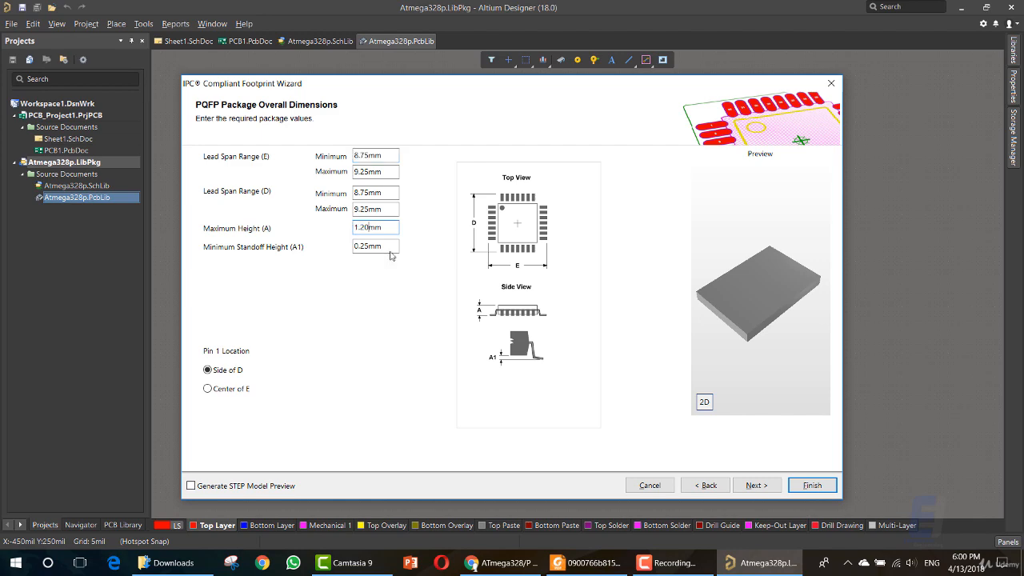
Copy the maximum of A1 from the datasheet in Foxit Reader and set the Minimum Standoff Height (A1) to 0.15 mm in Altium Designer.
{"action": "double_click", "coordinate": [368, 246]}
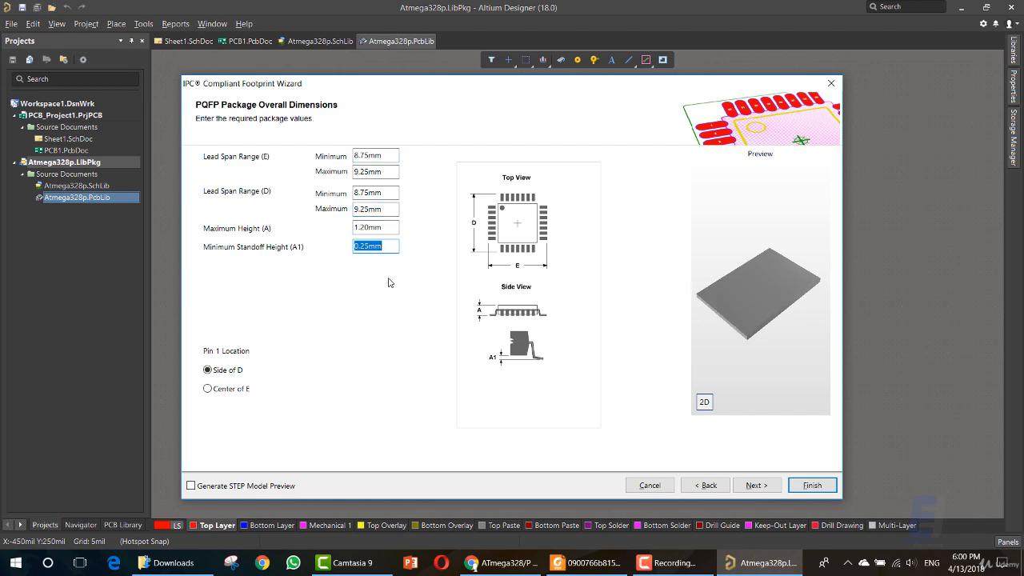
{"action": "left_click", "coordinate": [592, 564]}
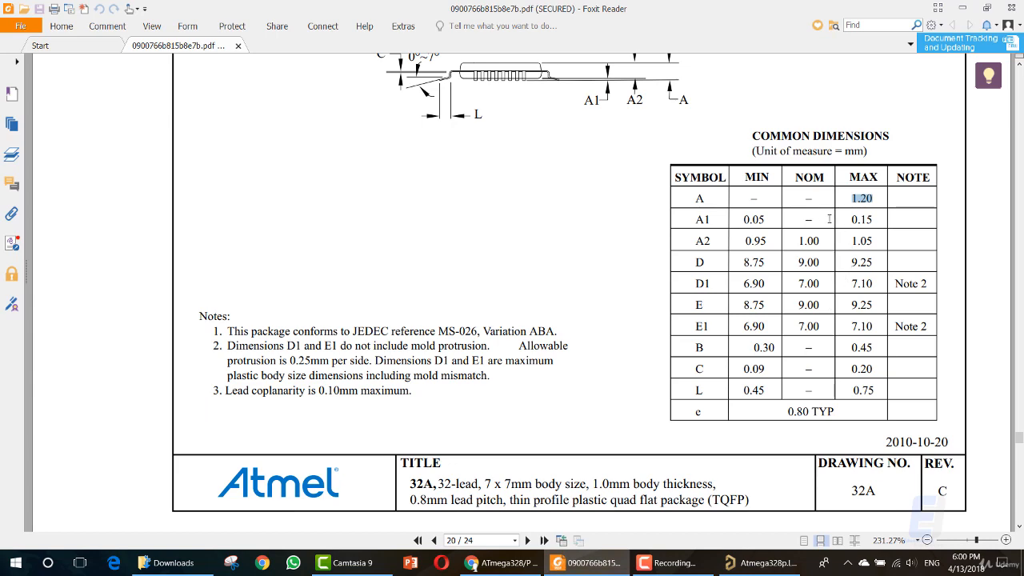
{"action": "left_click_drag", "start_coordinate": [875, 223], "coordinate": [851, 221]}
{"action": "key", "text": "ctrl+c"}
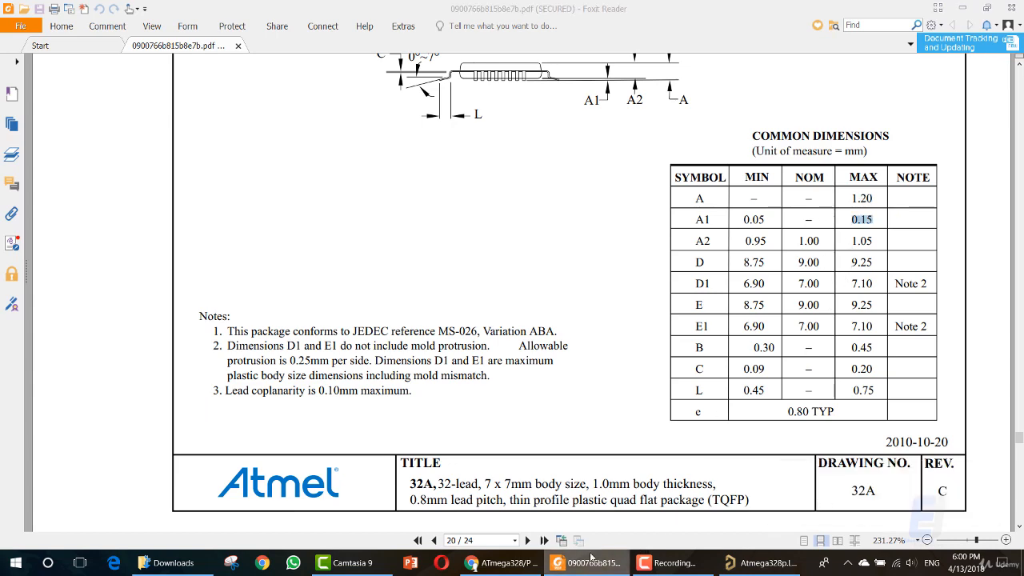
{"action": "key", "text": "alt+Tab"}
{"action": "left_click_drag", "start_coordinate": [370, 247], "coordinate": [340, 247]}
{"action": "key", "text": "ctrl+v"}
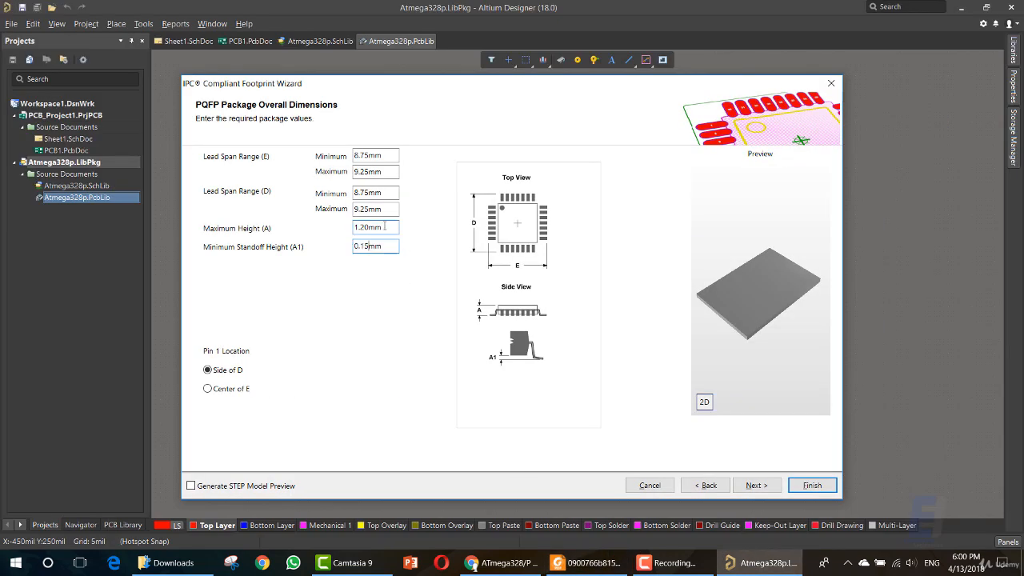
{"action": "left_click", "coordinate": [384, 227]}
{"action": "left_click", "coordinate": [376, 228]}
{"action": "left_click", "coordinate": [375, 247]}
Compare the Pin 1 Location options Center of E and Side of D, ending on Side of D.
{"action": "left_click", "coordinate": [221, 389]}
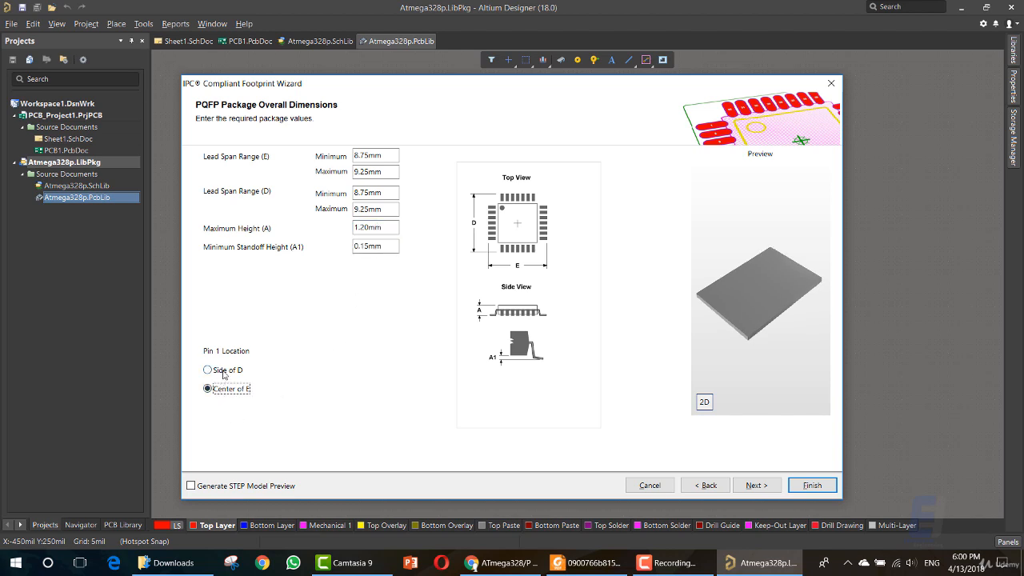
{"action": "left_click", "coordinate": [225, 372]}
{"action": "left_click", "coordinate": [223, 389]}
{"action": "left_click", "coordinate": [225, 376]}
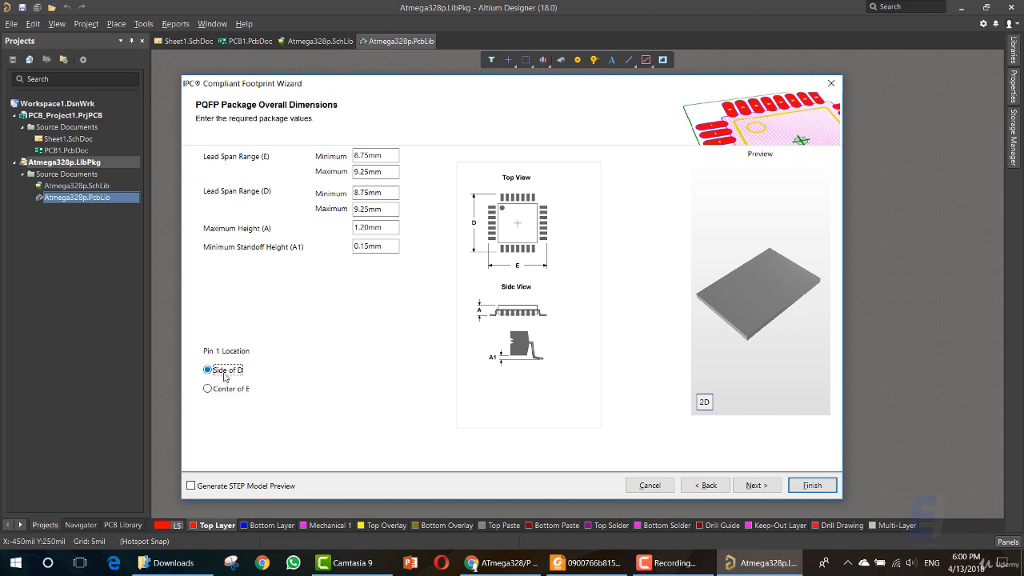
{"action": "left_click", "coordinate": [224, 389]}
{"action": "left_click", "coordinate": [224, 372]}
{"action": "left_click", "coordinate": [228, 391]}
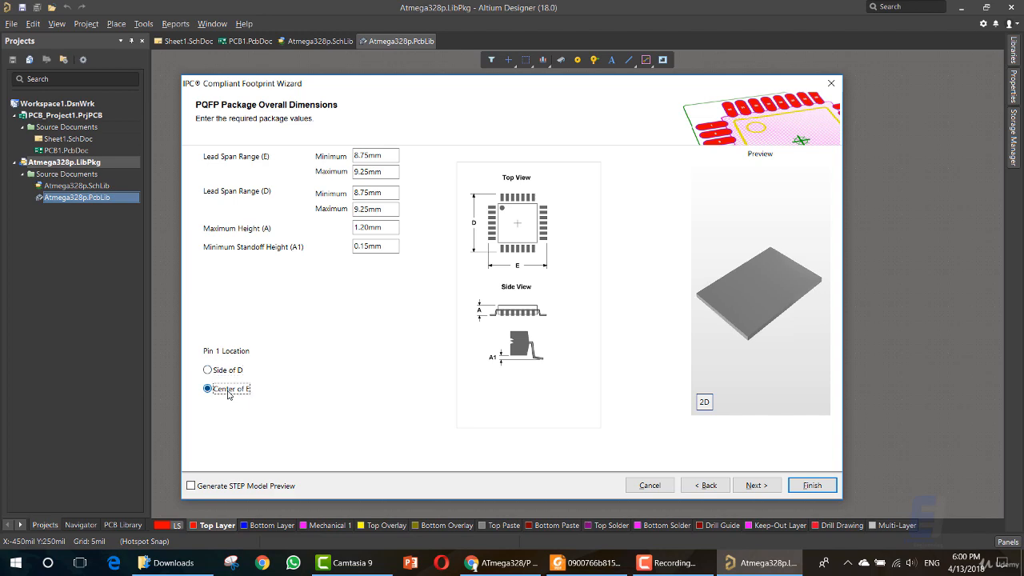
{"action": "left_click", "coordinate": [226, 373]}
{"action": "left_click", "coordinate": [225, 390]}
{"action": "left_click", "coordinate": [226, 370]}
Check the pin 1 position in the 32A top-view drawing of the datasheet in Foxit Reader and return to Altium Designer.
{"action": "left_click", "coordinate": [592, 562]}
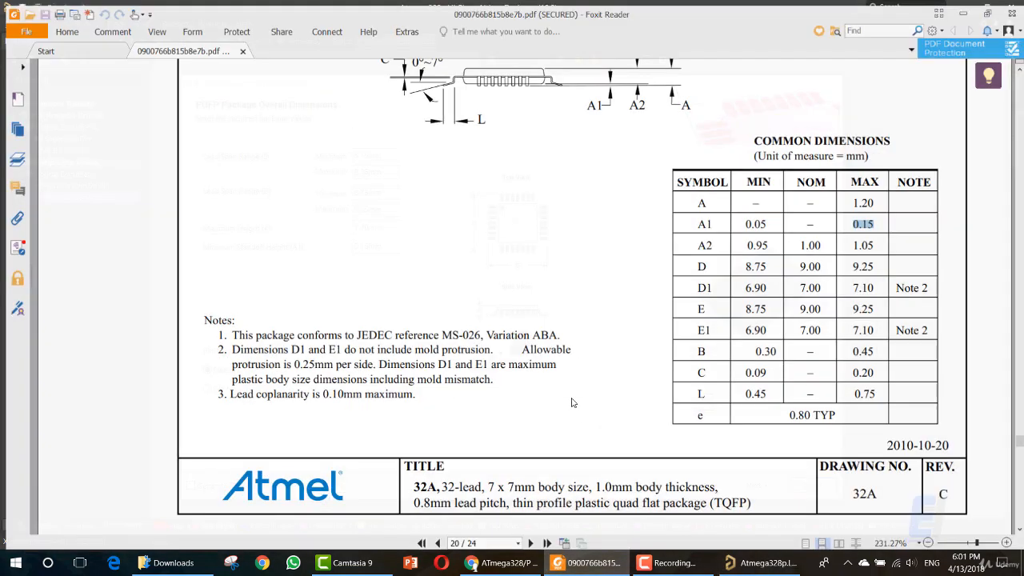
{"action": "scroll", "coordinate": [566, 399], "scroll_direction": "up", "scroll_amount": 5}
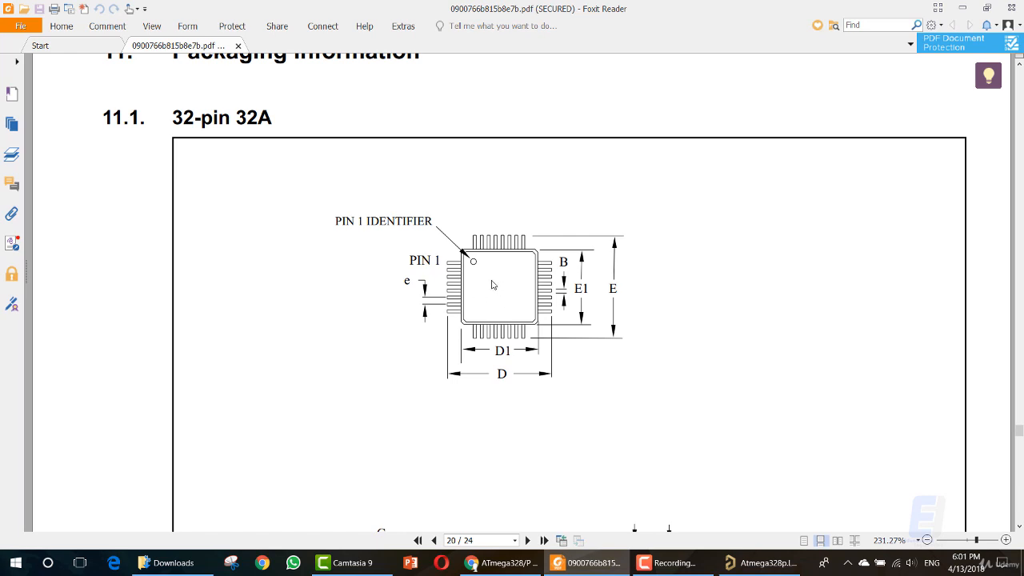
{"action": "left_click", "coordinate": [732, 564]}
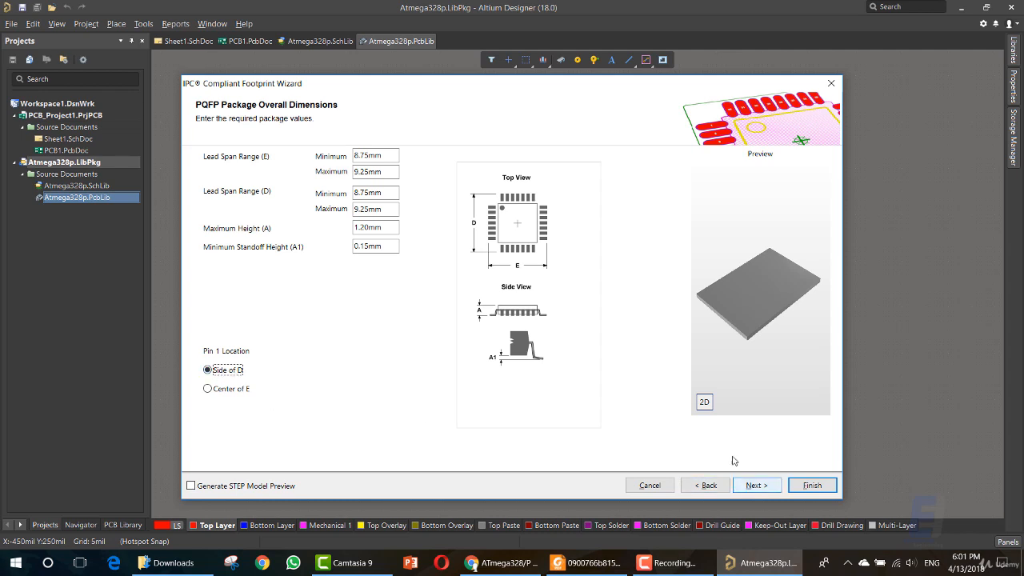
Check the footprint's 2D preview, restore the 3D one, and advance the wizard to the package's pin dimensions.
{"action": "left_click", "coordinate": [705, 402]}
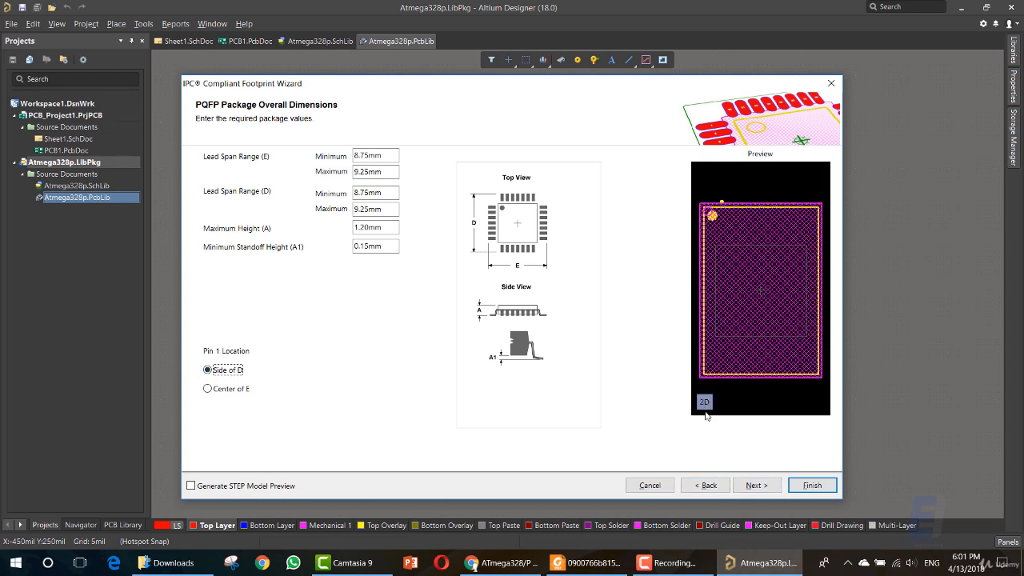
{"action": "left_click", "coordinate": [705, 403]}
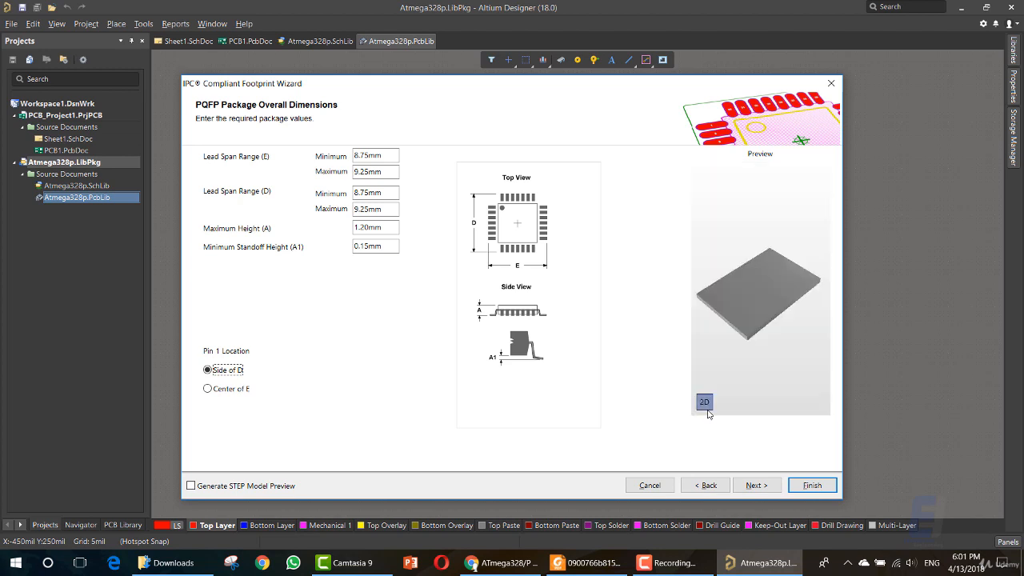
{"action": "left_click", "coordinate": [753, 486]}
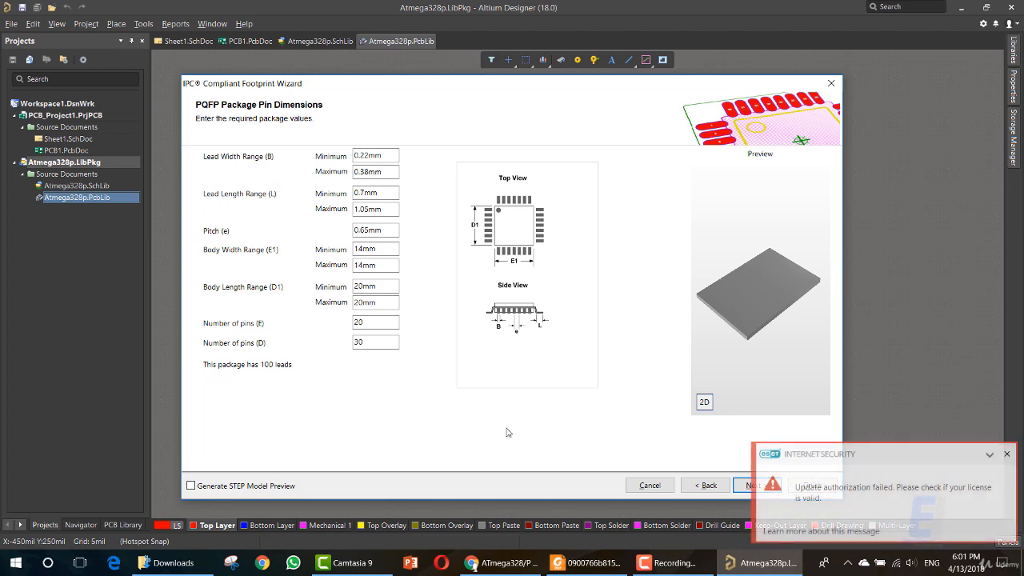
{"action": "left_click", "coordinate": [1007, 453]}
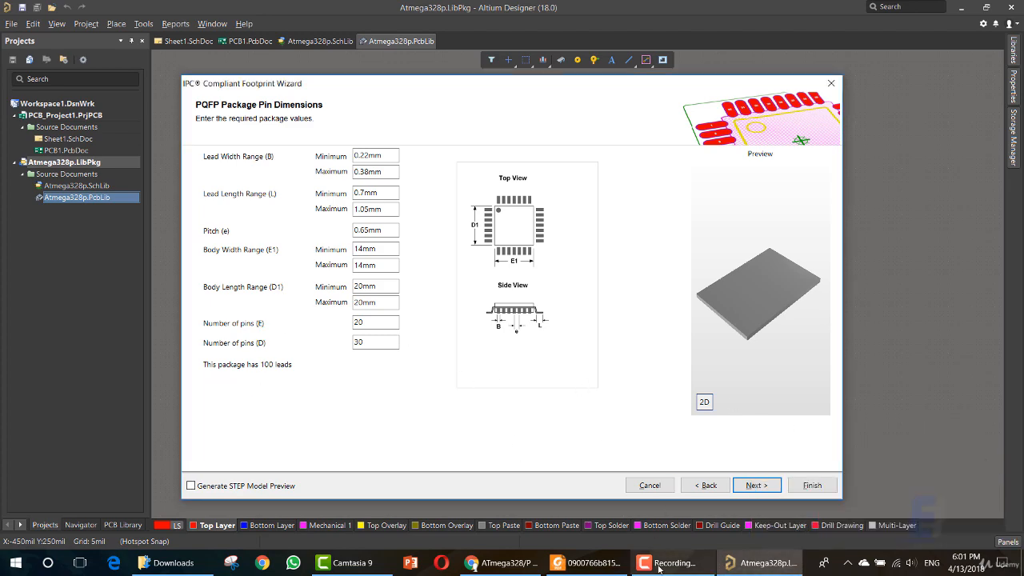
Copy the minimum of B from the datasheet in Foxit Reader and set the minimum Lead Width Range (B) to 0.30 mm in Altium Designer.
{"action": "left_click", "coordinate": [588, 563]}
{"action": "scroll", "coordinate": [392, 320], "scroll_direction": "down", "scroll_amount": 5}
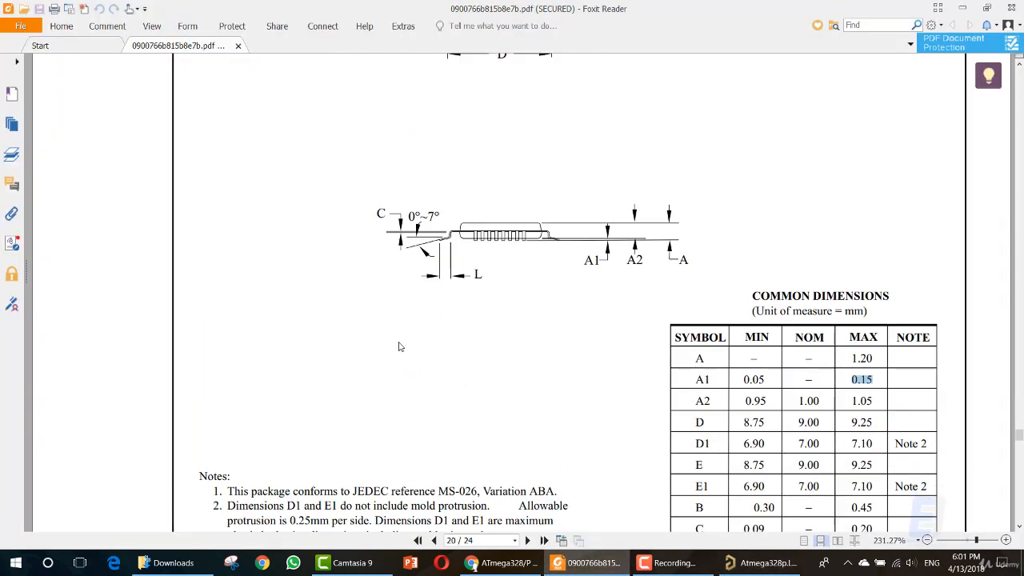
{"action": "key", "text": "alt+Tab"}
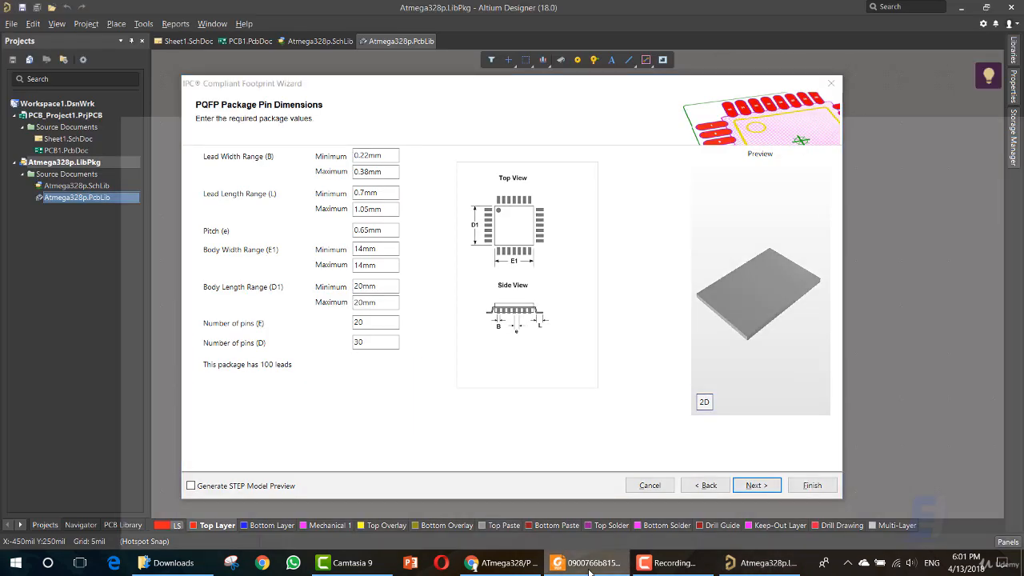
{"action": "key", "text": "alt+Tab"}
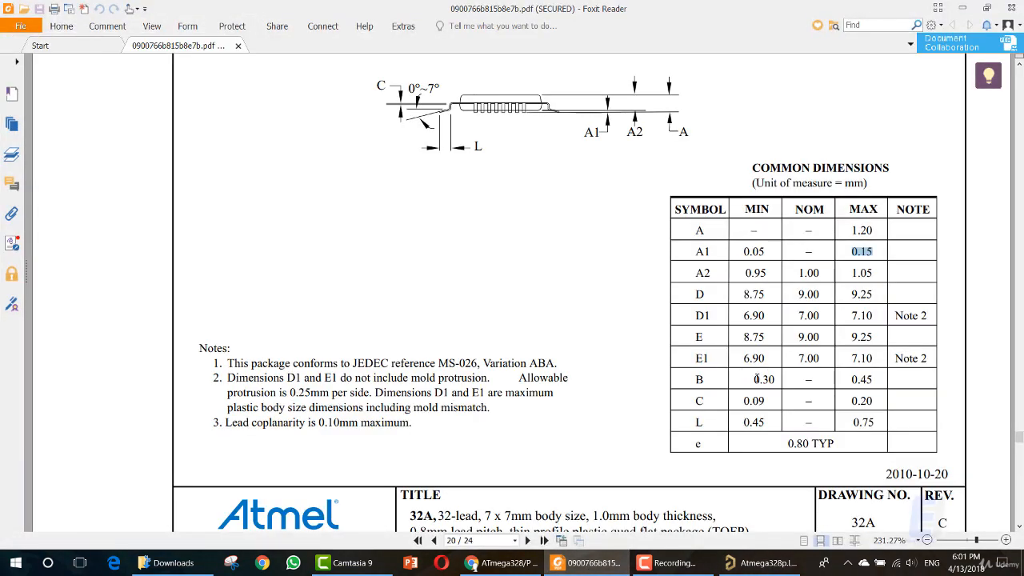
{"action": "double_click", "coordinate": [764, 379]}
{"action": "key", "text": "ctrl+c"}
{"action": "key", "text": "alt+Tab"}
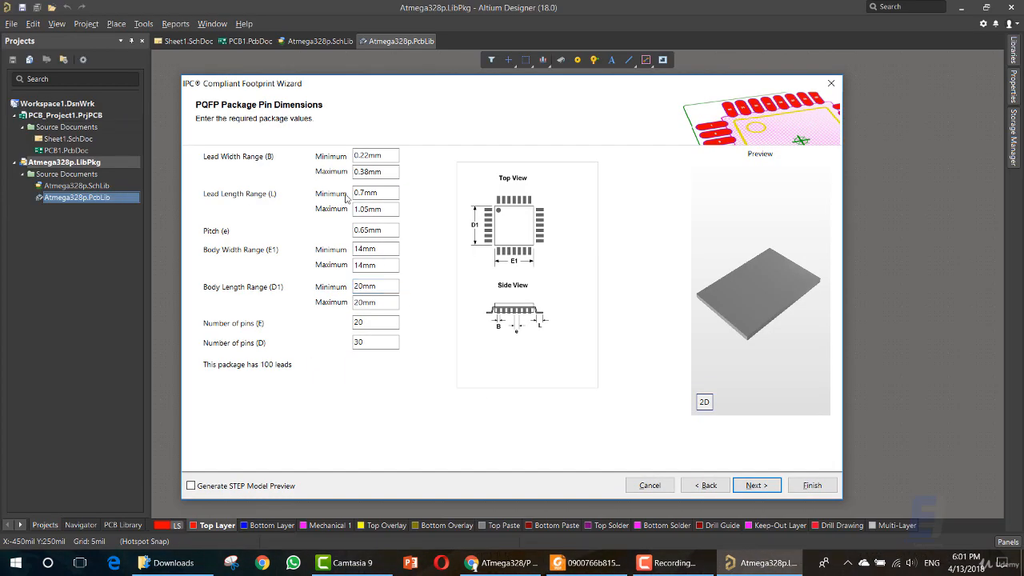
{"action": "double_click", "coordinate": [364, 155]}
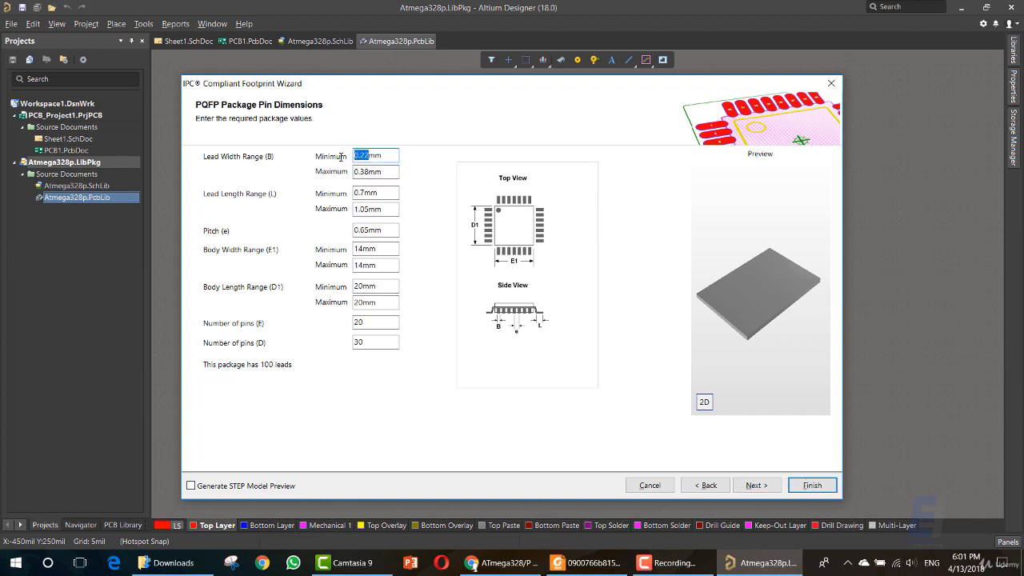
{"action": "key", "text": "ctrl+v"}
Copy the maximum of B from the datasheet in Foxit Reader and set the maximum Lead Width Range (B) to 0.45 mm in Altium Designer.
{"action": "left_click", "coordinate": [568, 563]}
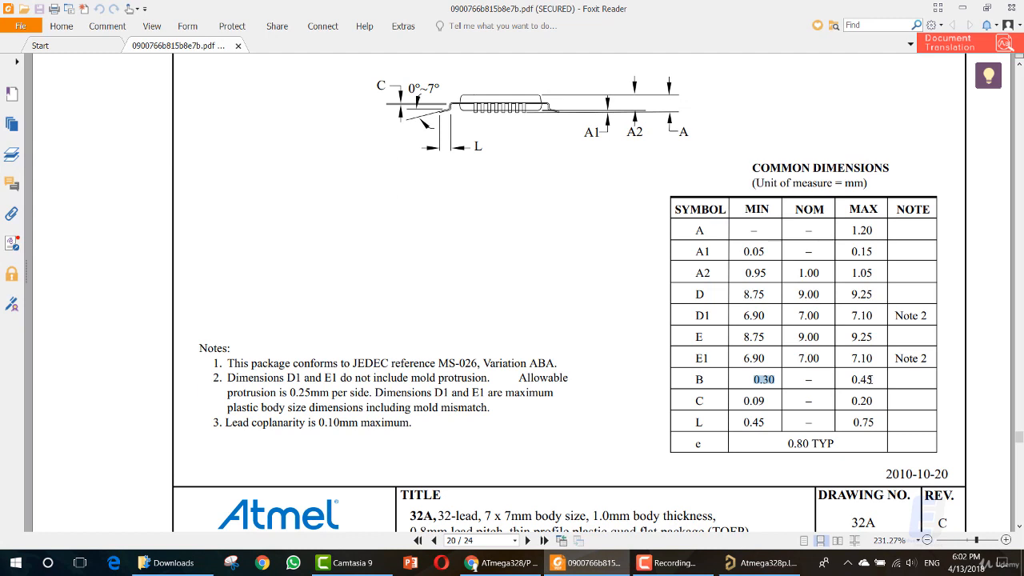
{"action": "double_click", "coordinate": [862, 379]}
{"action": "key", "text": "ctrl+c"}
{"action": "left_click", "coordinate": [760, 562]}
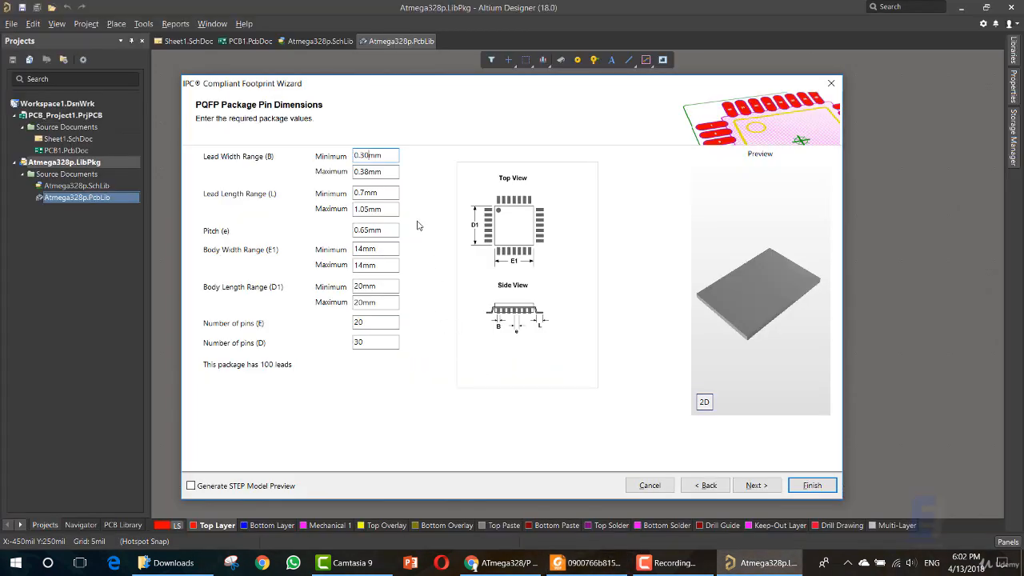
{"action": "double_click", "coordinate": [370, 173]}
{"action": "key", "text": "ctrl+v"}
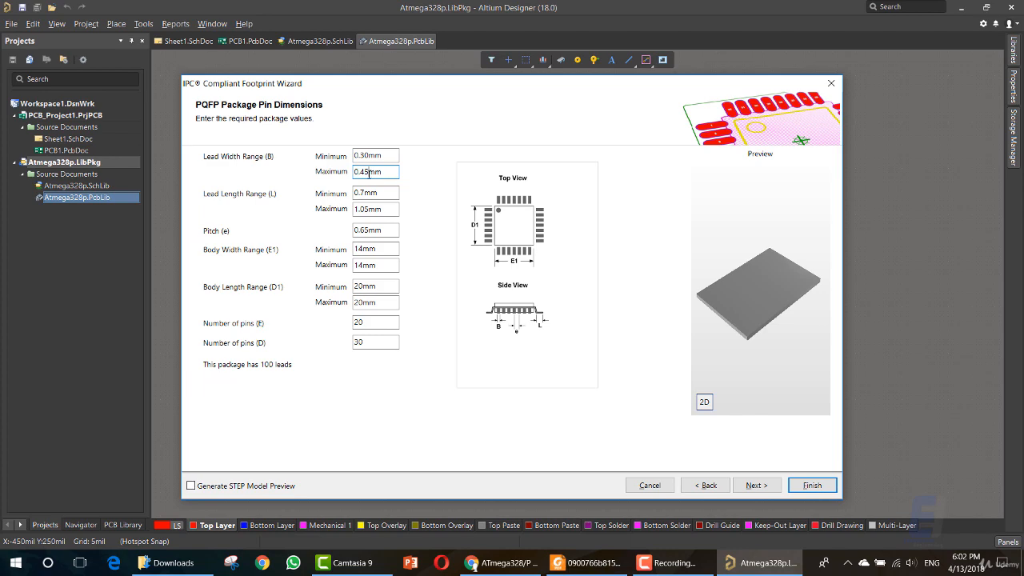
Copy the minimum of L from the datasheet in Foxit Reader and set the minimum Lead Length Range (L) to 0.45 mm in Altium Designer.
{"action": "left_click", "coordinate": [578, 567]}
{"action": "left_click_drag", "start_coordinate": [740, 425], "coordinate": [765, 423]}
{"action": "key", "text": "ctrl+c"}
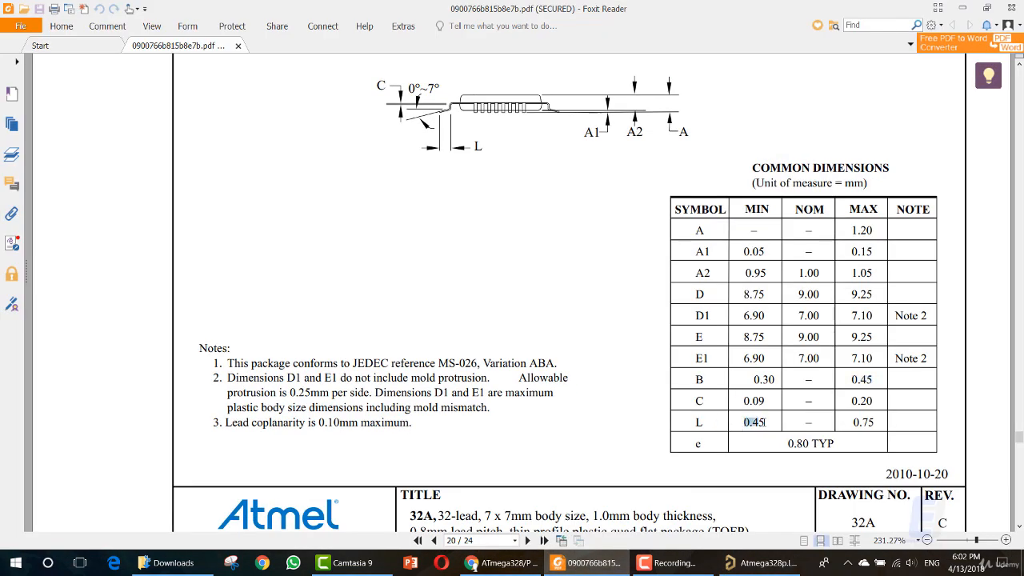
{"action": "left_click", "coordinate": [764, 562]}
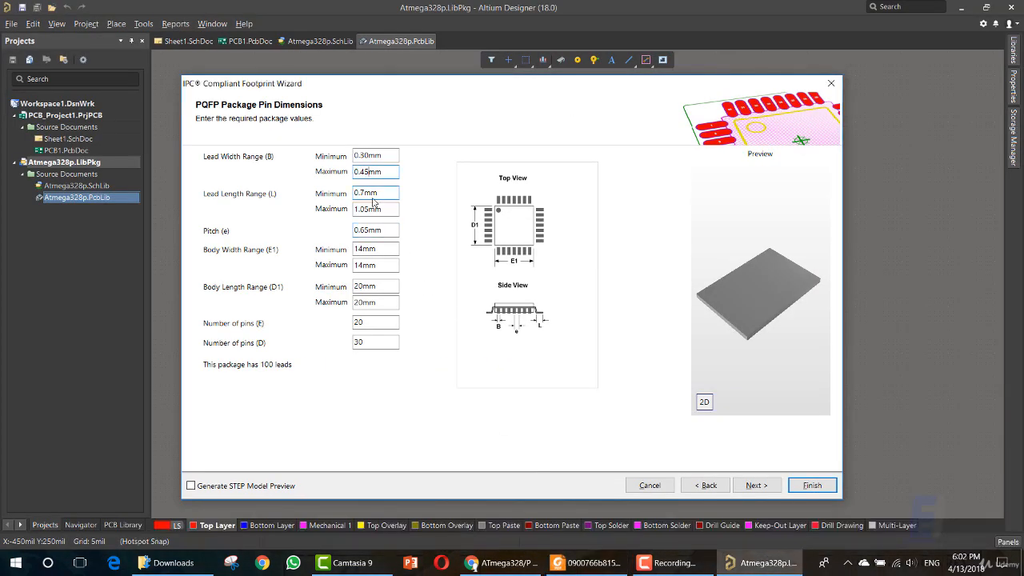
{"action": "left_click_drag", "start_coordinate": [364, 192], "coordinate": [353, 192]}
{"action": "key", "text": "ctrl+v"}
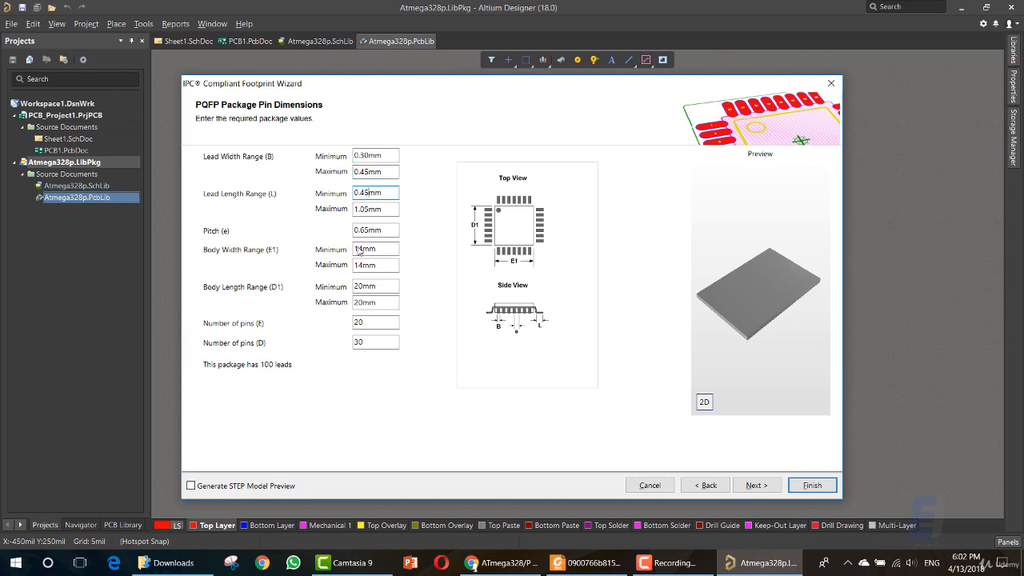
Copy the maximum of L from the datasheet in Foxit Reader and set the maximum Lead Length Range (L) to 0.75 mm in Altium Designer.
{"action": "left_click", "coordinate": [498, 564]}
{"action": "left_click", "coordinate": [594, 563]}
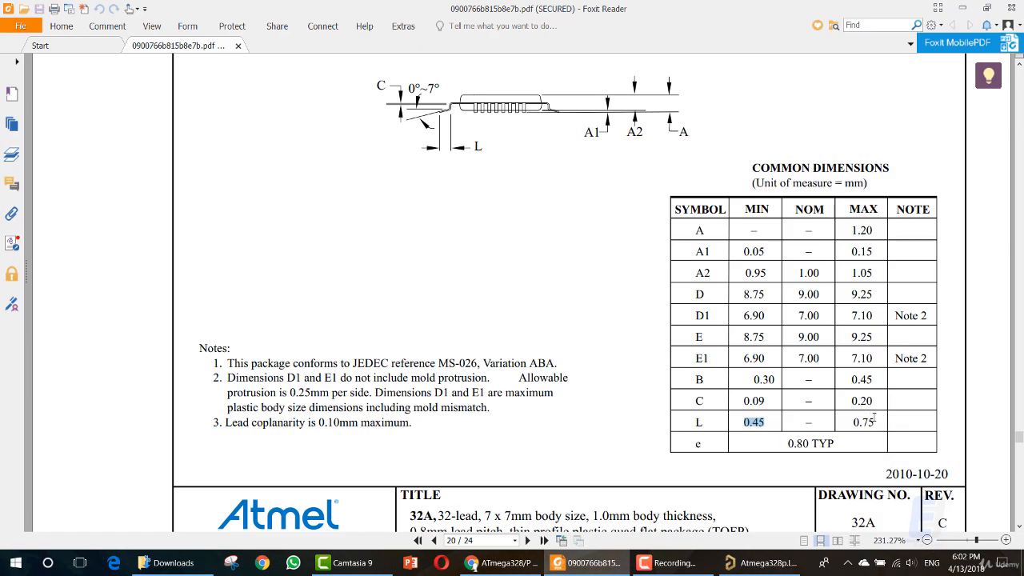
{"action": "left_click_drag", "start_coordinate": [874, 417], "coordinate": [853, 422]}
{"action": "key", "text": "ctrl+c"}
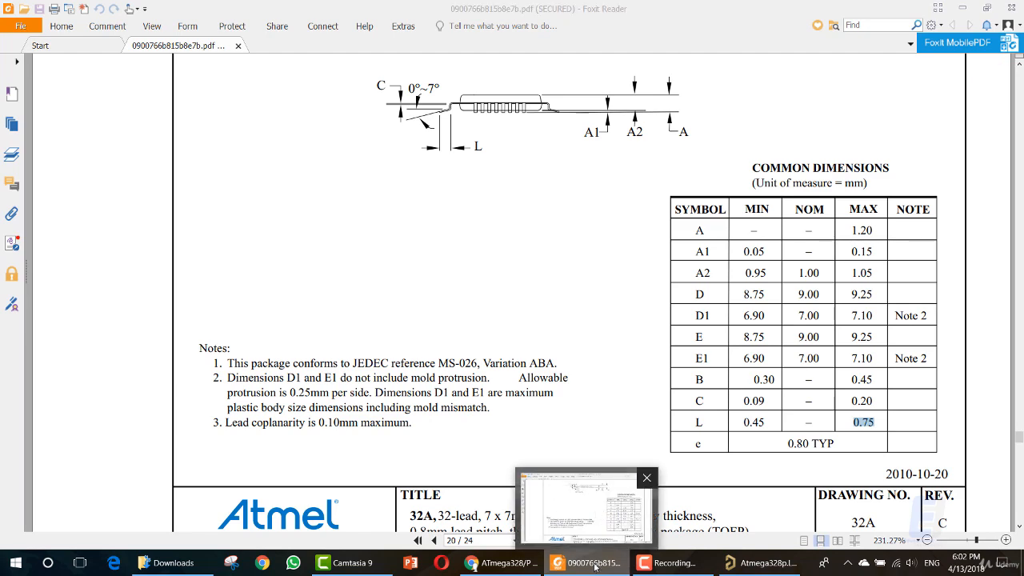
{"action": "left_click", "coordinate": [594, 565]}
{"action": "left_click", "coordinate": [376, 269]}
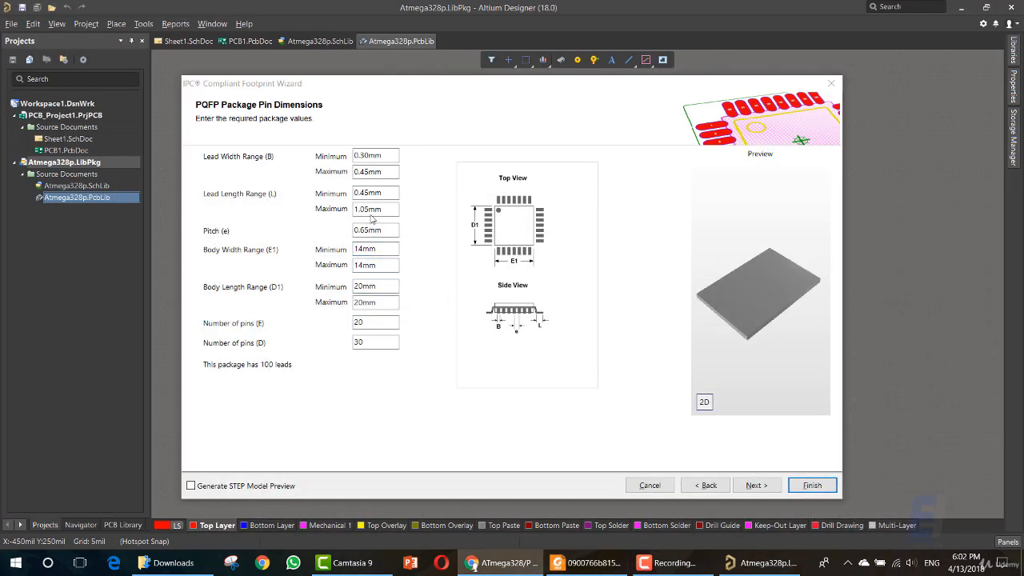
{"action": "double_click", "coordinate": [368, 209]}
{"action": "key", "text": "ctrl+v"}
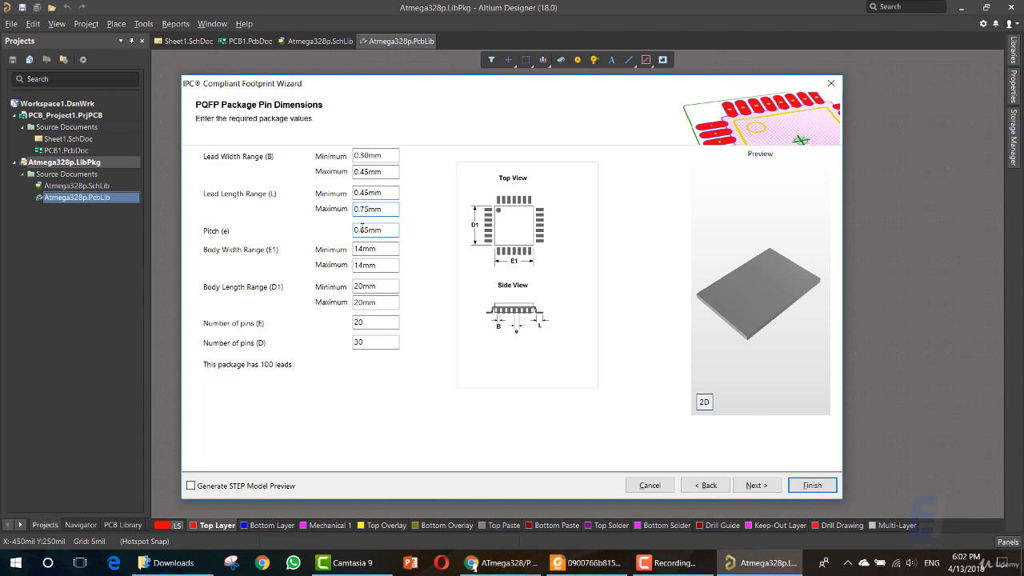
Copy the typical value of e from the datasheet in Foxit Reader and set the Pitch (e) to 0.80 mm in Altium Designer.
{"action": "left_click", "coordinate": [524, 566]}
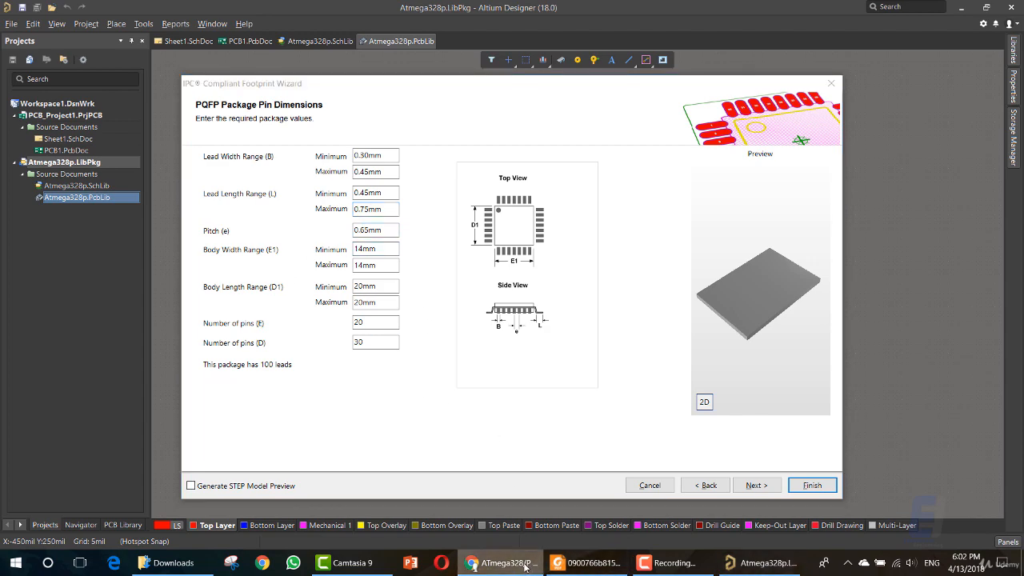
{"action": "left_click", "coordinate": [588, 562]}
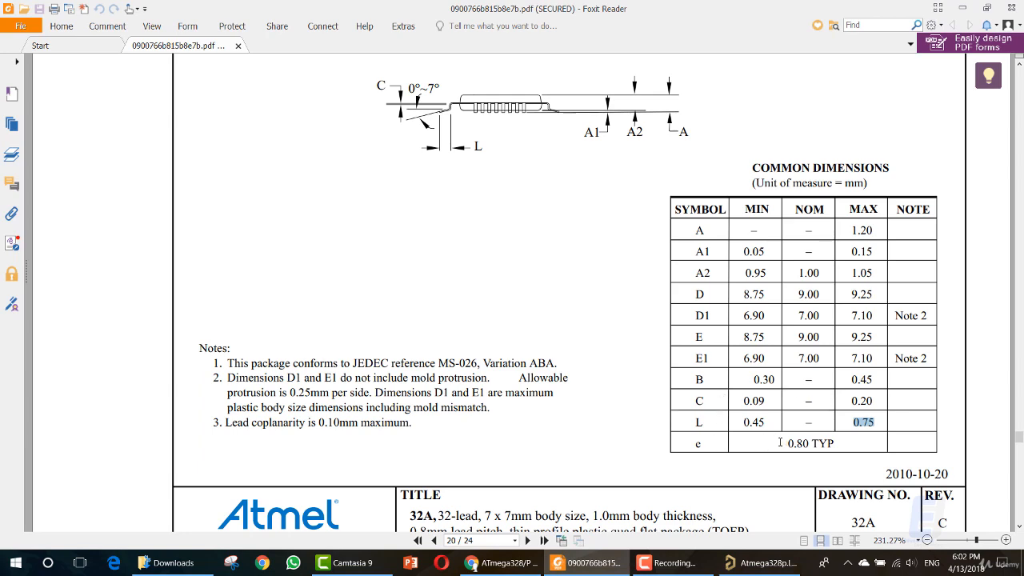
{"action": "left_click_drag", "start_coordinate": [780, 443], "coordinate": [797, 444]}
{"action": "left_click", "coordinate": [618, 559]}
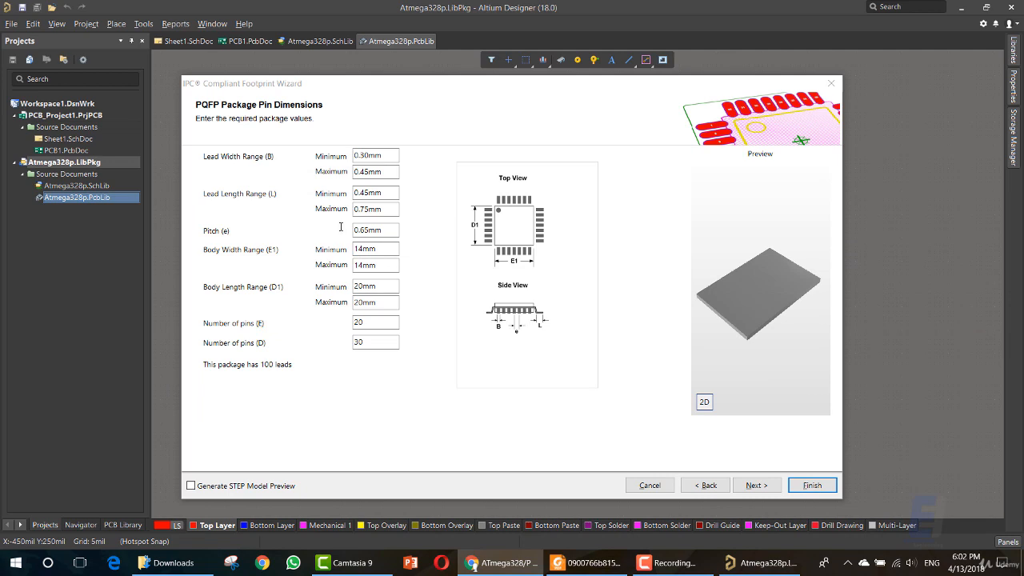
{"action": "double_click", "coordinate": [365, 230]}
{"action": "type", "text": "0.80"}
{"action": "left_click", "coordinate": [360, 248]}
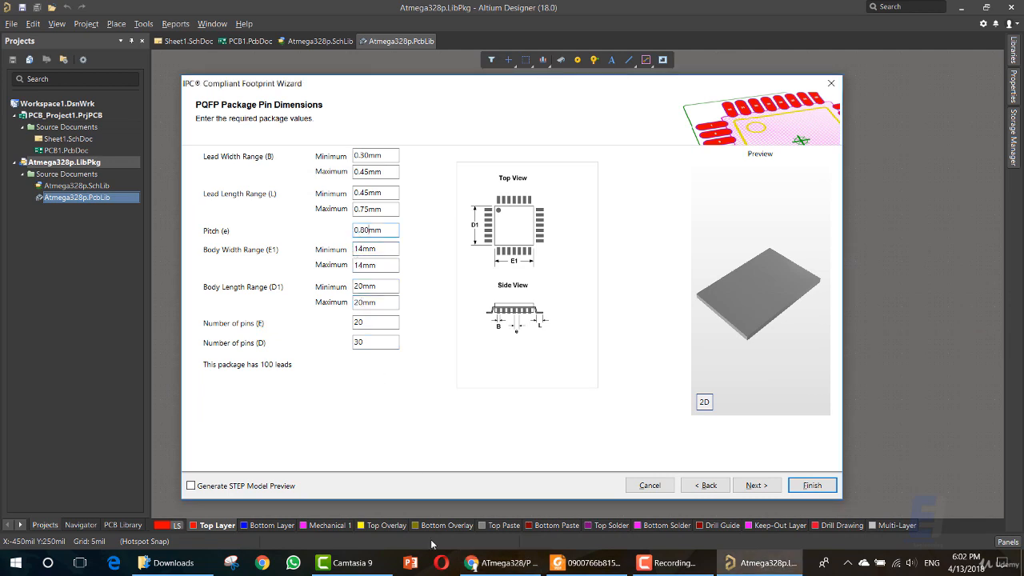
Copy the minimum of E1 from the datasheet in Foxit Reader and set the minimum Body Width Range (E1) to 6.90 mm in Altium Designer.
{"action": "left_click", "coordinate": [474, 563]}
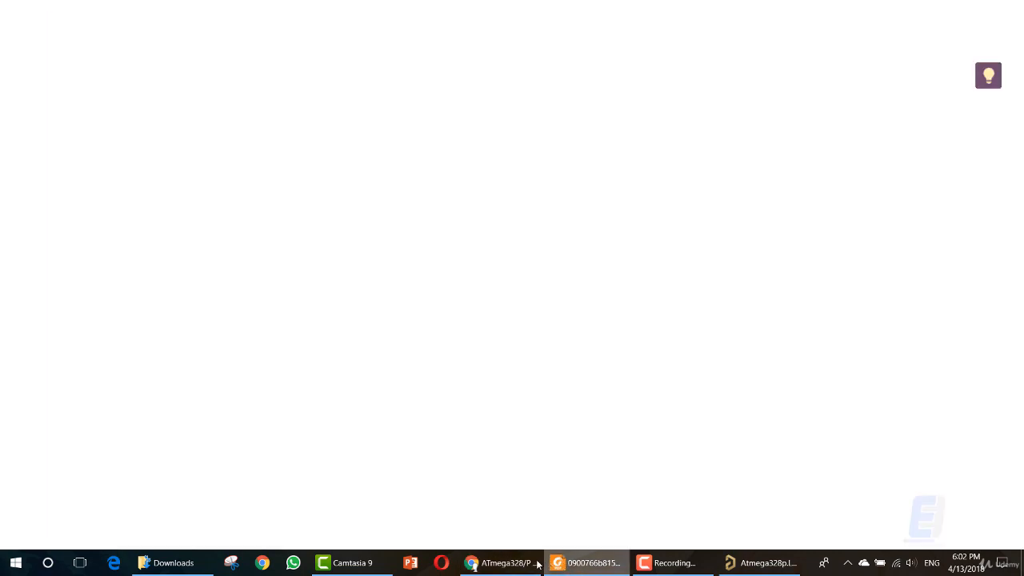
{"action": "left_click", "coordinate": [560, 563]}
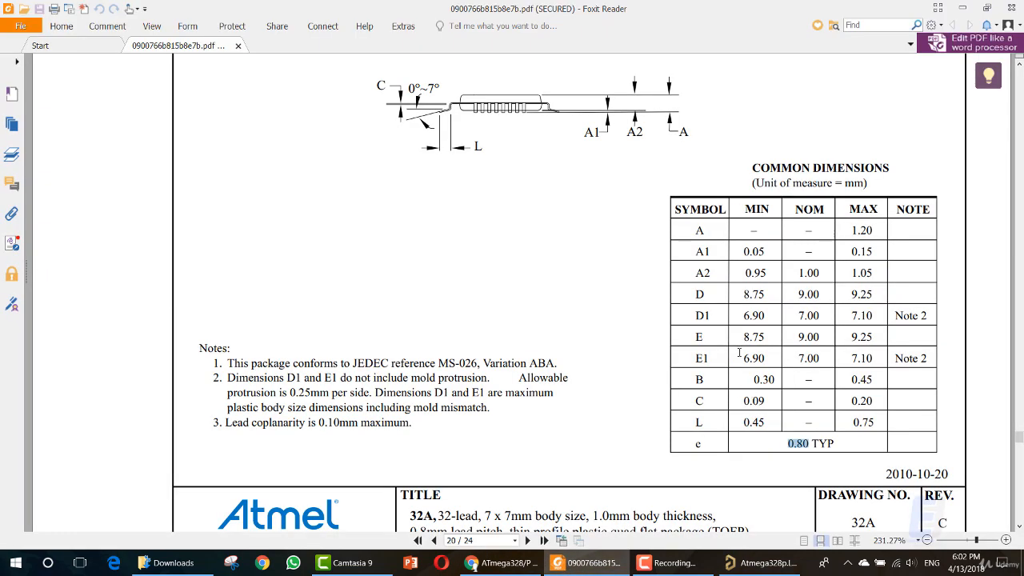
{"action": "left_click_drag", "start_coordinate": [743, 358], "coordinate": [761, 358]}
{"action": "key", "text": "ctrl+c"}
{"action": "left_click", "coordinate": [619, 568]}
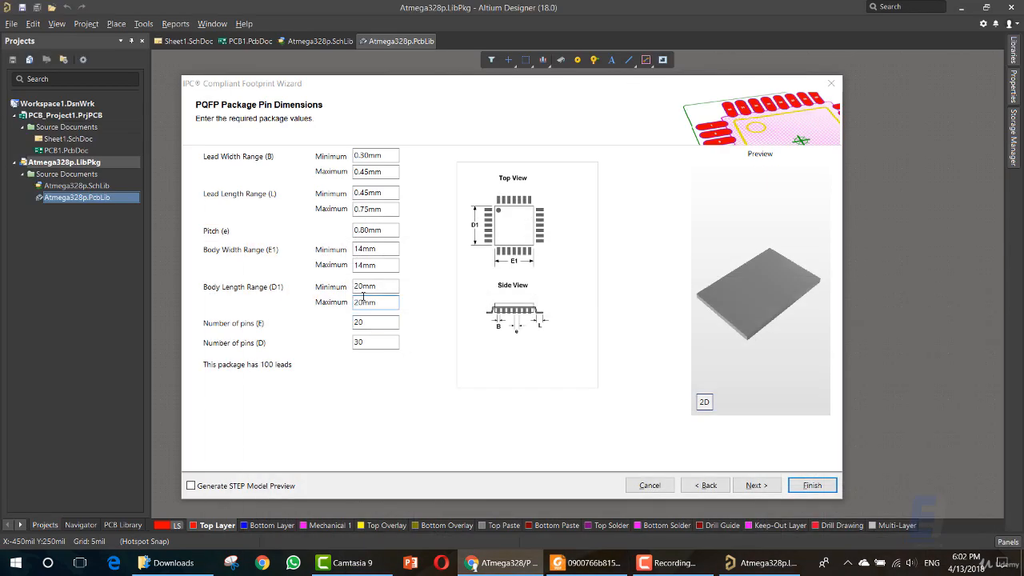
{"action": "left_click_drag", "start_coordinate": [362, 249], "coordinate": [347, 253]}
{"action": "key", "text": "ctrl+v"}
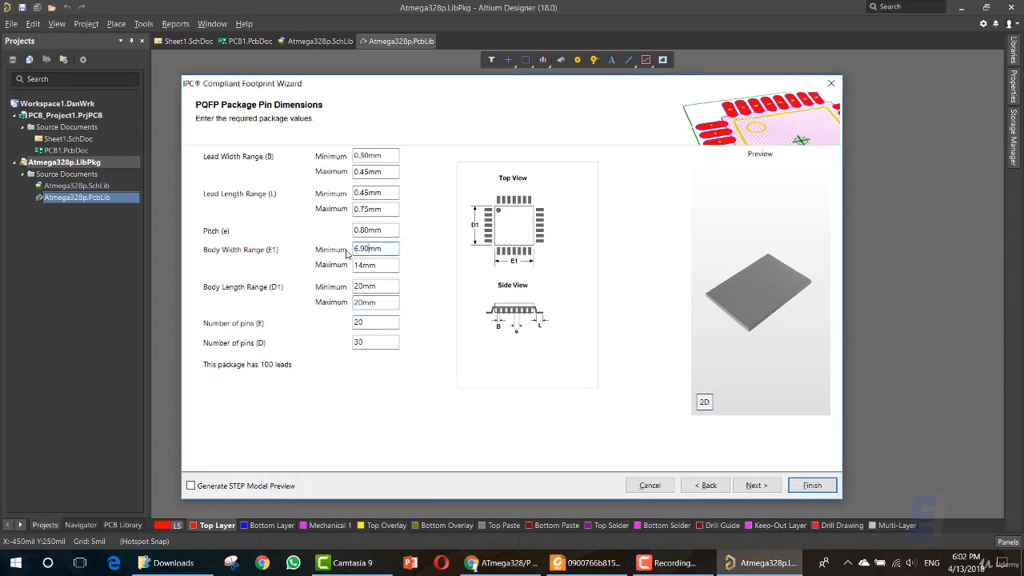
Copy the maximum of E1 from the datasheet in Foxit Reader and set the maximum Body Width Range (E1) to 7.10 mm in Altium Designer.
{"action": "left_click", "coordinate": [578, 568]}
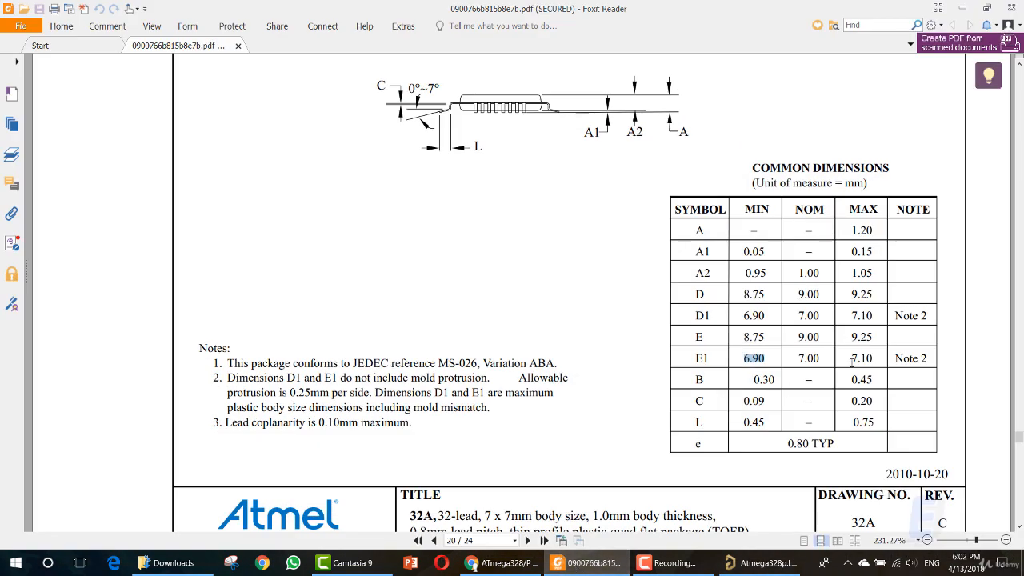
{"action": "left_click_drag", "start_coordinate": [851, 360], "coordinate": [875, 360]}
{"action": "key", "text": "ctrl+c"}
{"action": "left_click", "coordinate": [760, 563]}
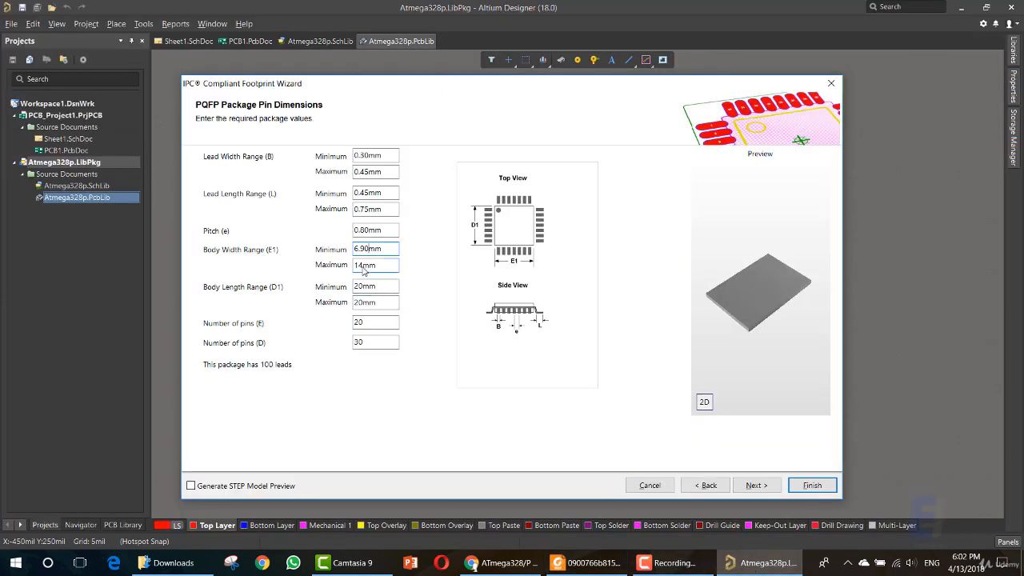
{"action": "double_click", "coordinate": [363, 269]}
{"action": "key", "text": "ctrl+v"}
Check D1 in the Foxit Reader datasheet and set the maximum Body Length Range (D1) to 7.10 mm in Altium Designer.
{"action": "left_click", "coordinate": [570, 565]}
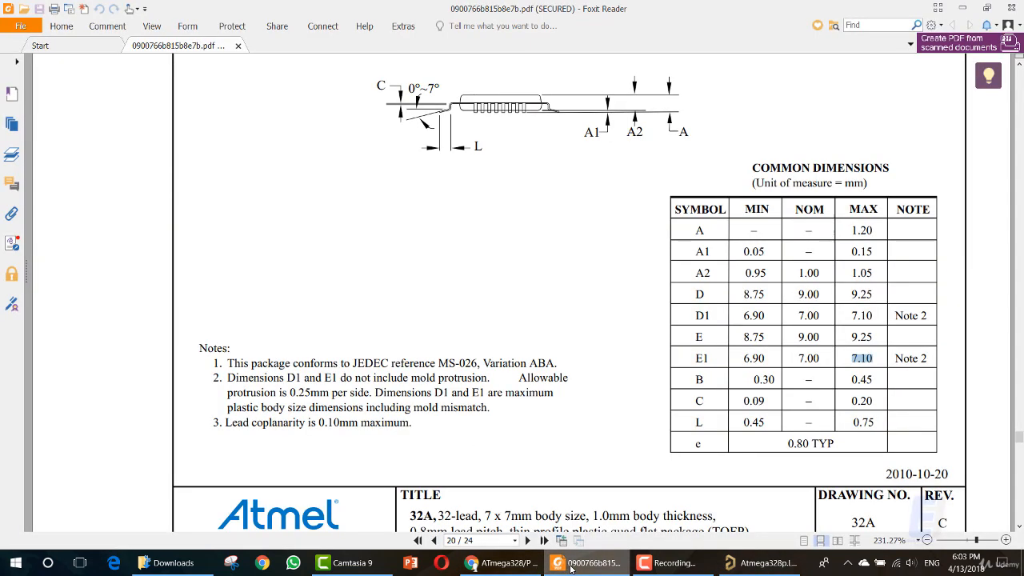
{"action": "left_click", "coordinate": [574, 566]}
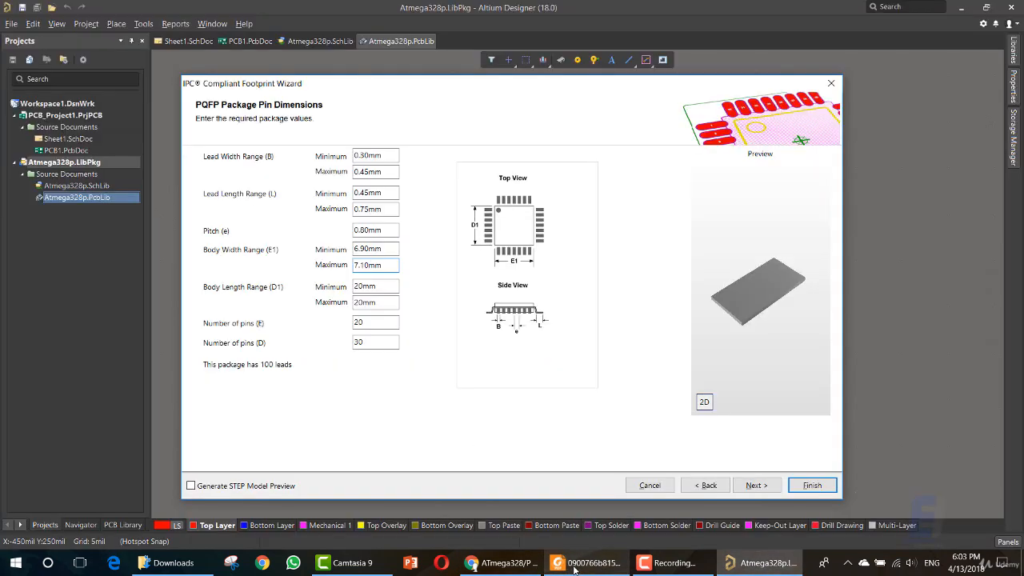
{"action": "left_click", "coordinate": [574, 565]}
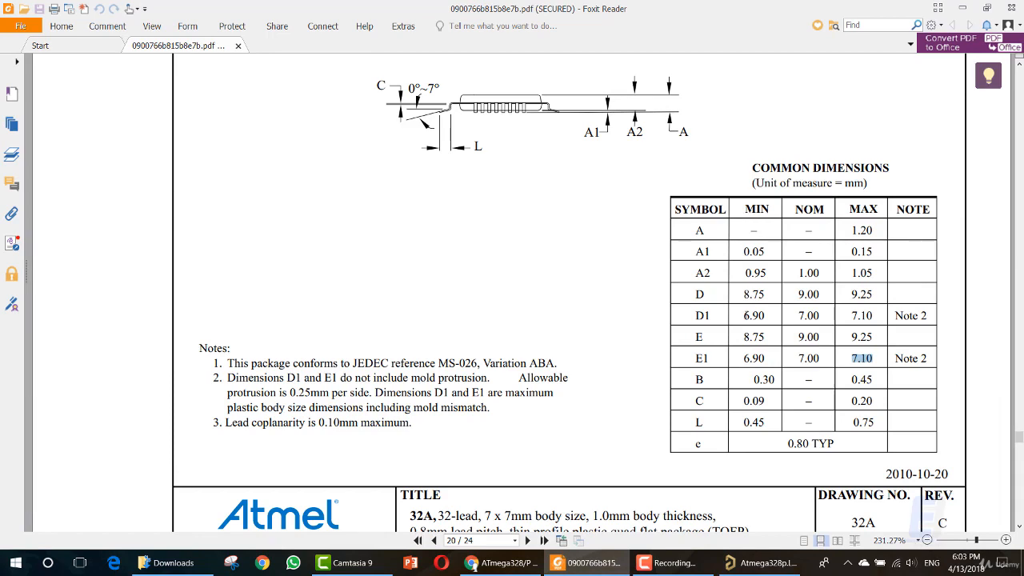
{"action": "left_click", "coordinate": [616, 563]}
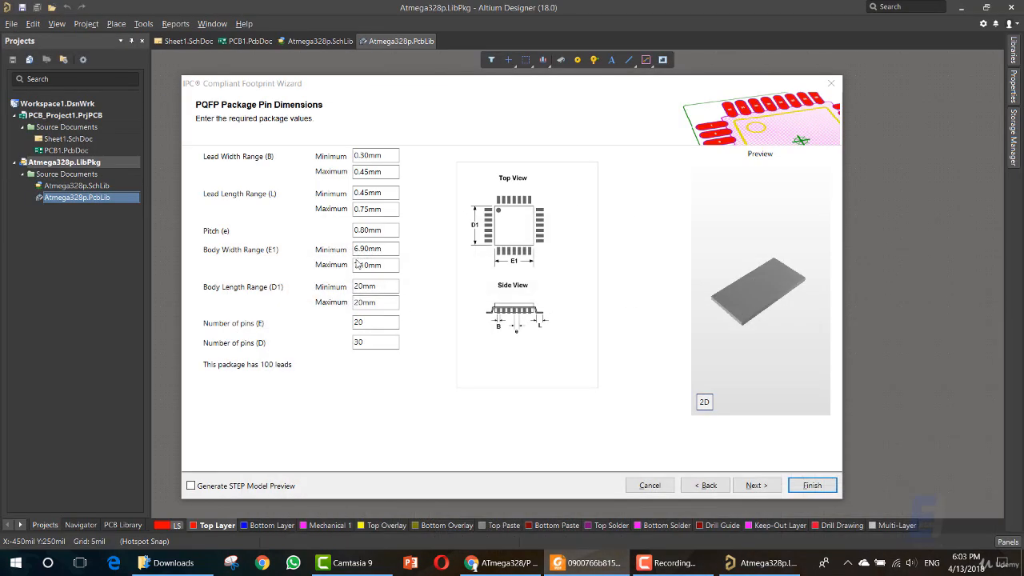
{"action": "left_click_drag", "start_coordinate": [366, 302], "coordinate": [353, 302]}
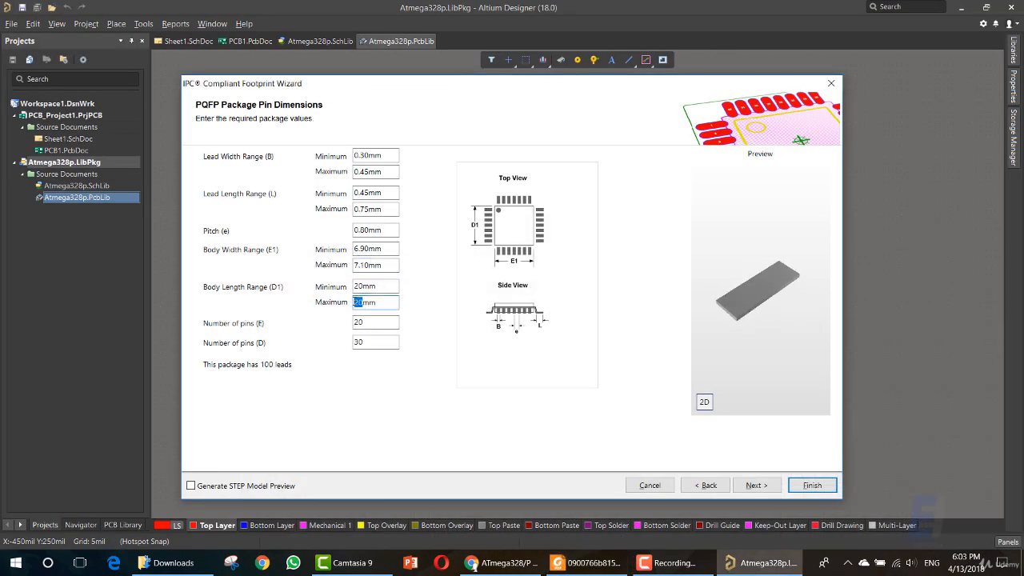
{"action": "type", "text": "7.10"}
Copy the minimum Body Width Range (E1) into the minimum Body Length Range (D1), setting it to 6.90 mm.
{"action": "left_click", "coordinate": [368, 249]}
{"action": "double_click", "coordinate": [368, 250]}
{"action": "key", "text": "ctrl+c"}
{"action": "double_click", "coordinate": [366, 285]}
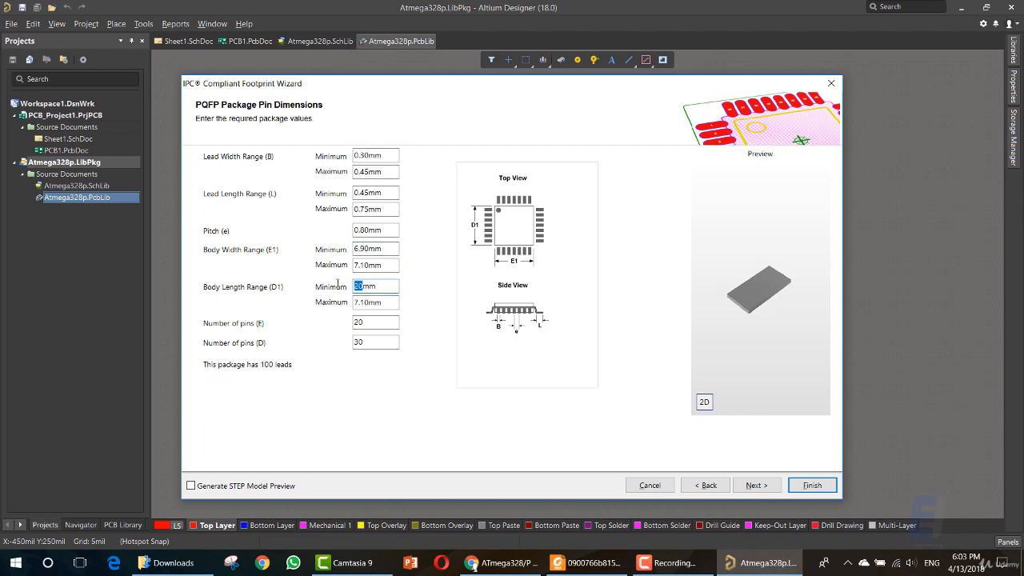
{"action": "key", "text": "ctrl+v"}
Check the E row of the Common Dimensions table in the Foxit Reader datasheet and return to Altium Designer.
{"action": "double_click", "coordinate": [376, 267]}
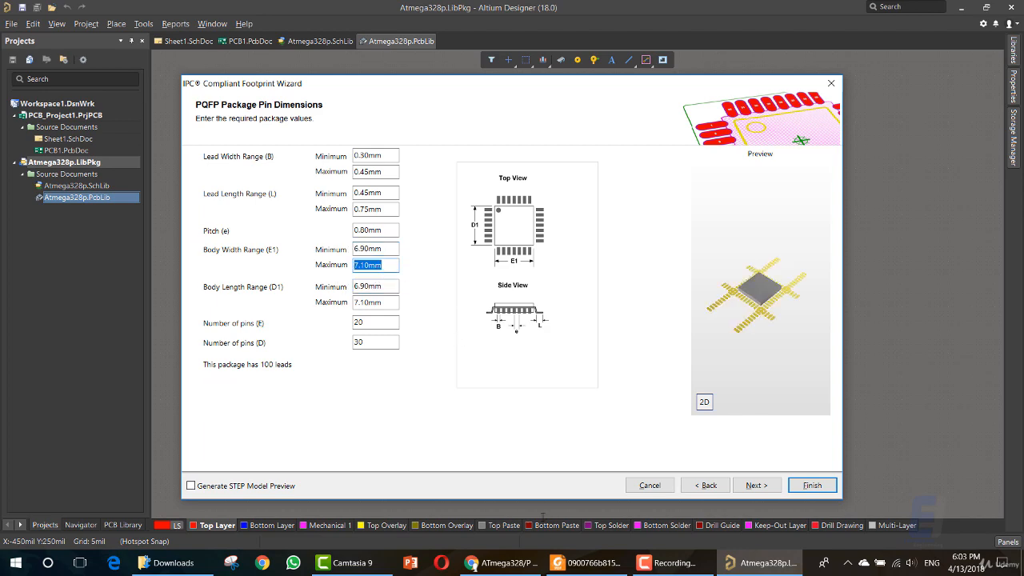
{"action": "left_click", "coordinate": [586, 562]}
{"action": "left_click", "coordinate": [587, 562]}
{"action": "left_click", "coordinate": [573, 564]}
{"action": "left_click", "coordinate": [574, 563]}
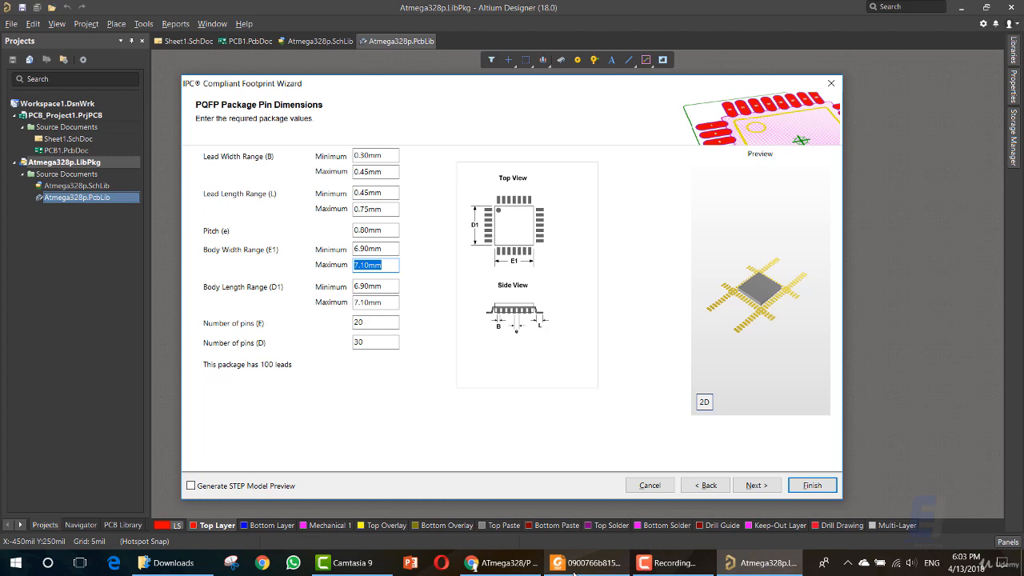
{"action": "left_click", "coordinate": [574, 570]}
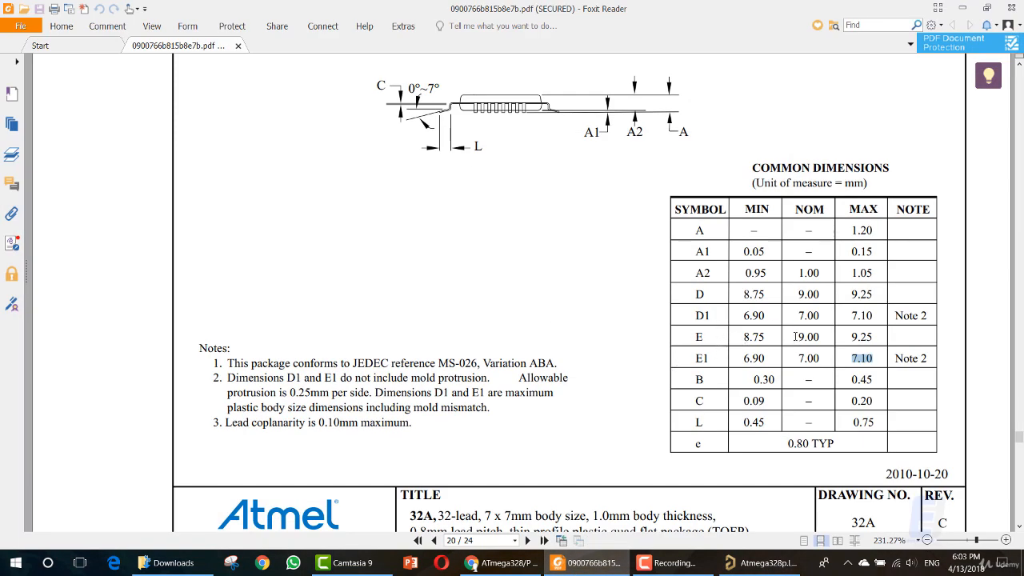
{"action": "left_click_drag", "start_coordinate": [797, 337], "coordinate": [819, 333]}
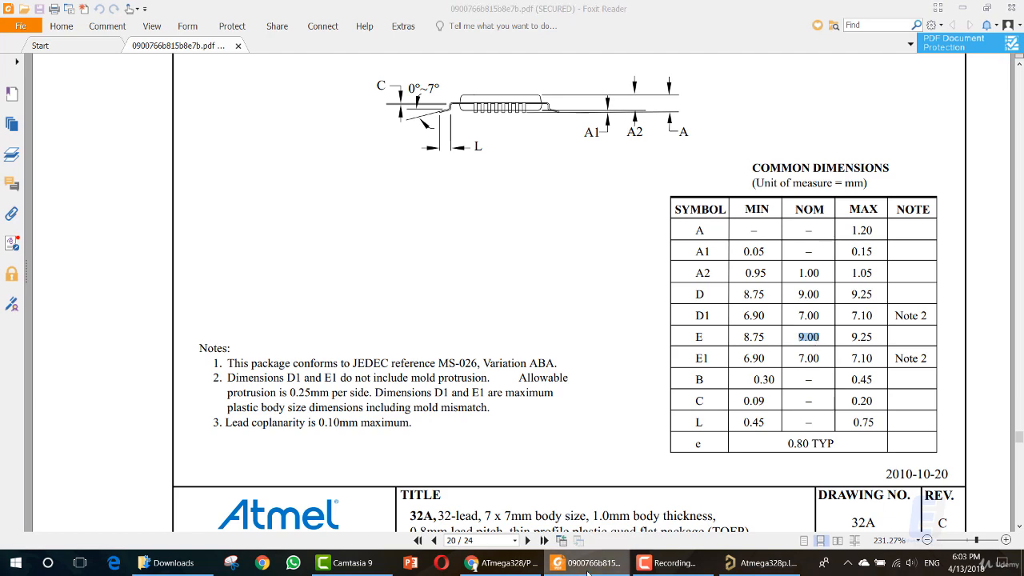
{"action": "left_click", "coordinate": [585, 562]}
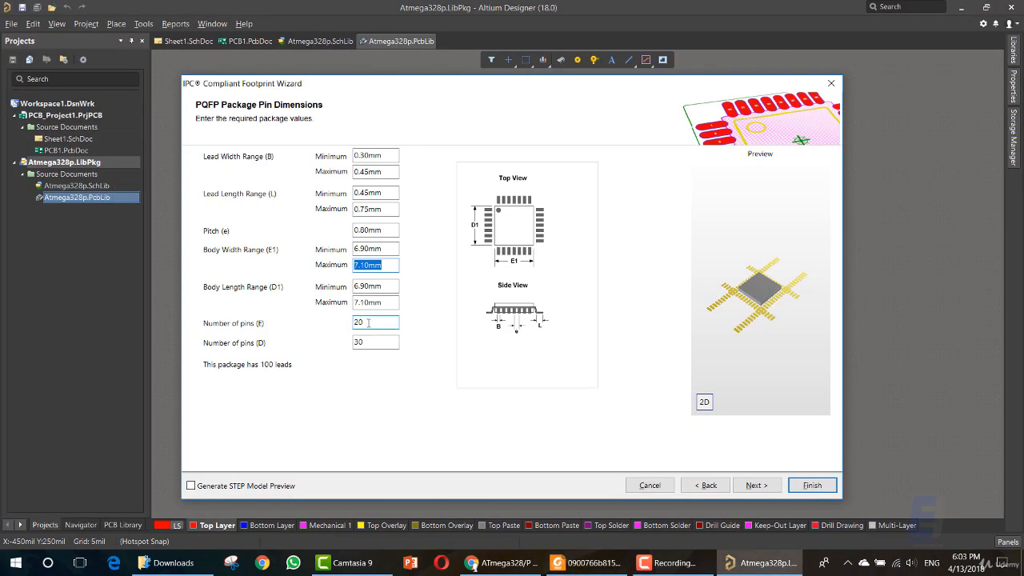
Set the Number of pins (E) to 30 and open the Number of pins (D) for editing.
{"action": "left_click_drag", "start_coordinate": [370, 323], "coordinate": [353, 321]}
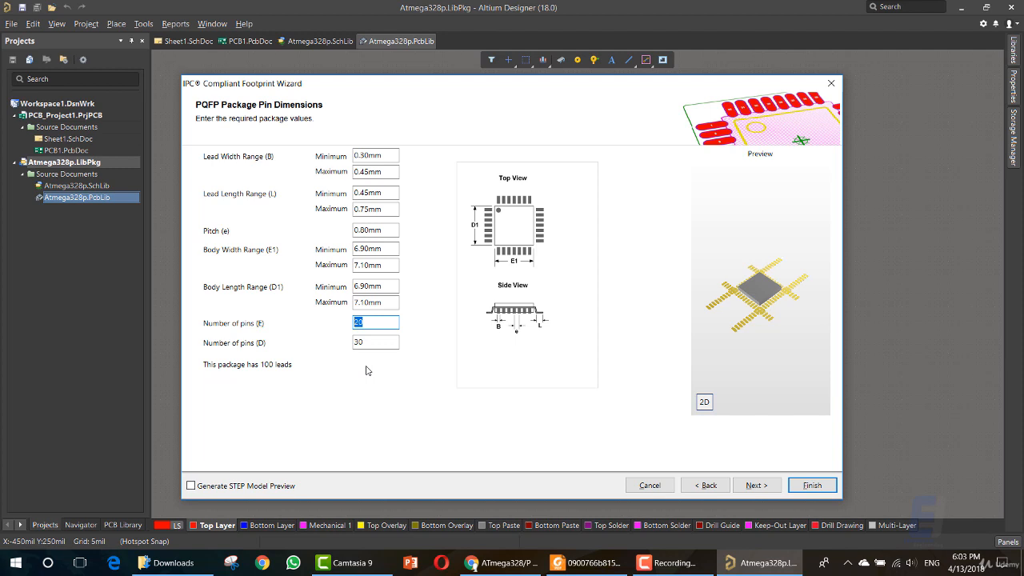
{"action": "type", "text": "32"}
{"action": "double_click", "coordinate": [374, 344]}
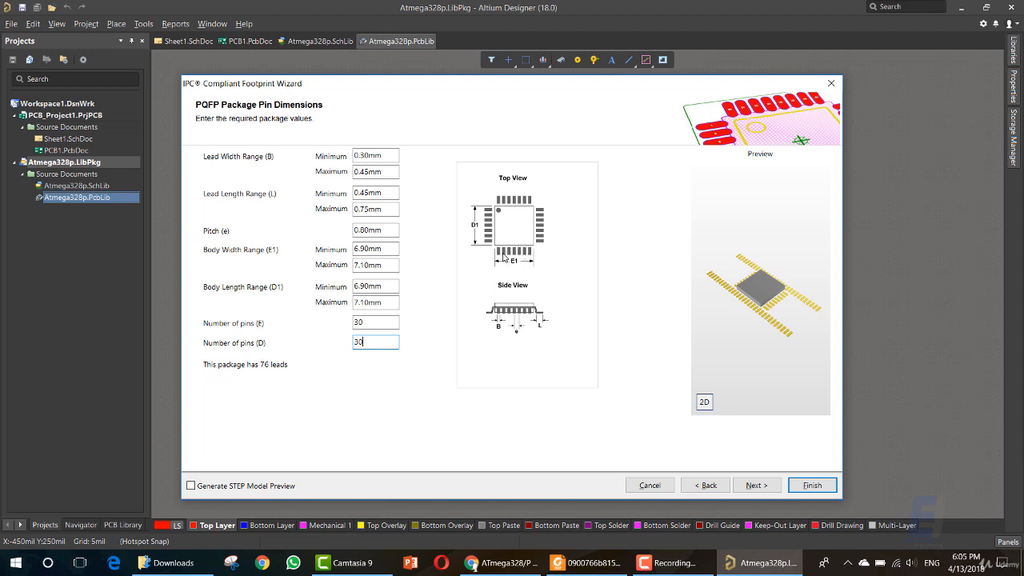
Check the leads on each side of the package's top-view drawing in the Foxit Reader datasheet and return to Altium Designer.
{"action": "left_click", "coordinate": [596, 562]}
{"action": "scroll", "coordinate": [522, 324], "scroll_direction": "up", "scroll_amount": 2}
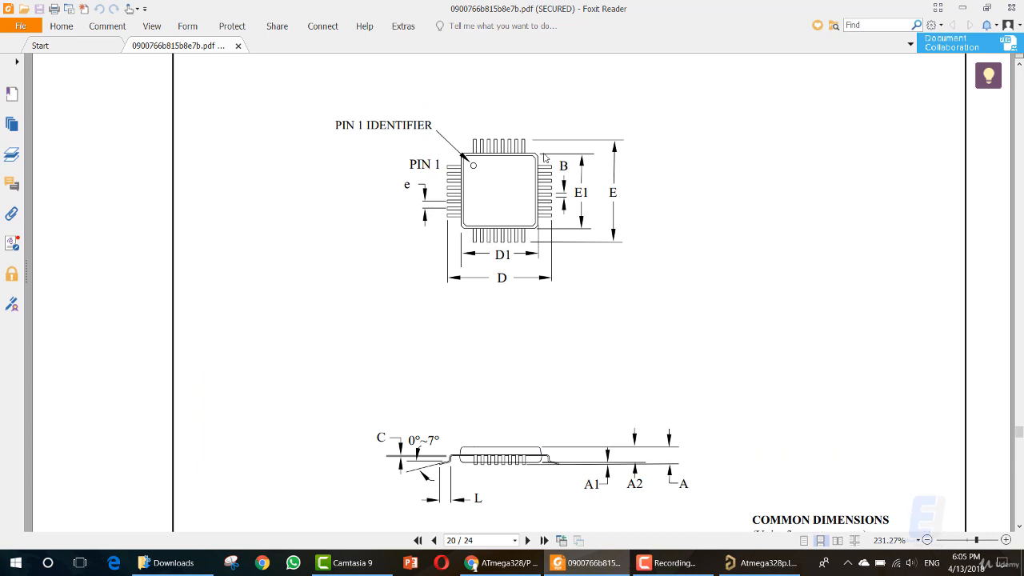
{"action": "left_click", "coordinate": [588, 563]}
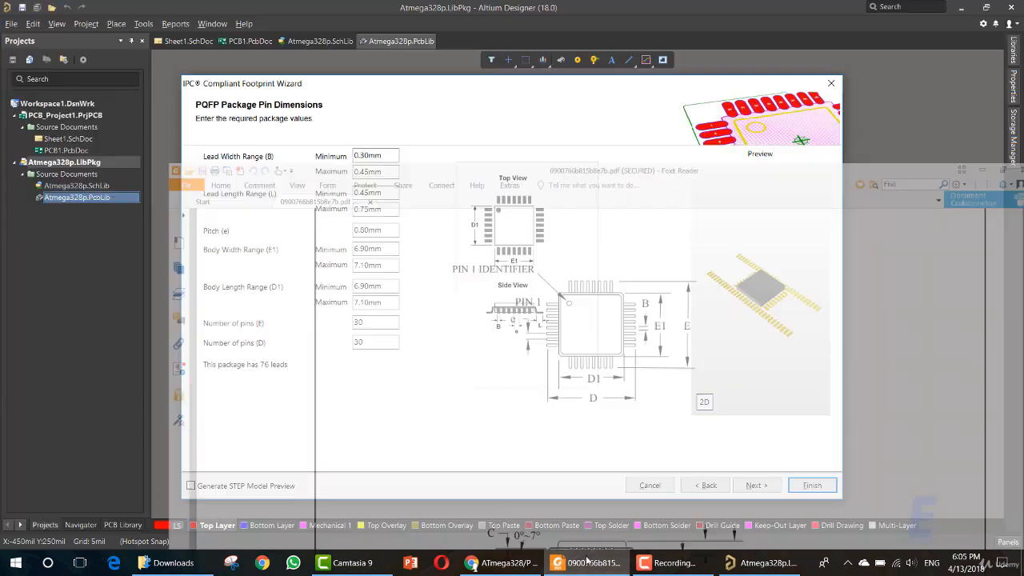
Set both the Number of pins (E) and the Number of pins (D) to 8.
{"action": "left_click", "coordinate": [344, 323]}
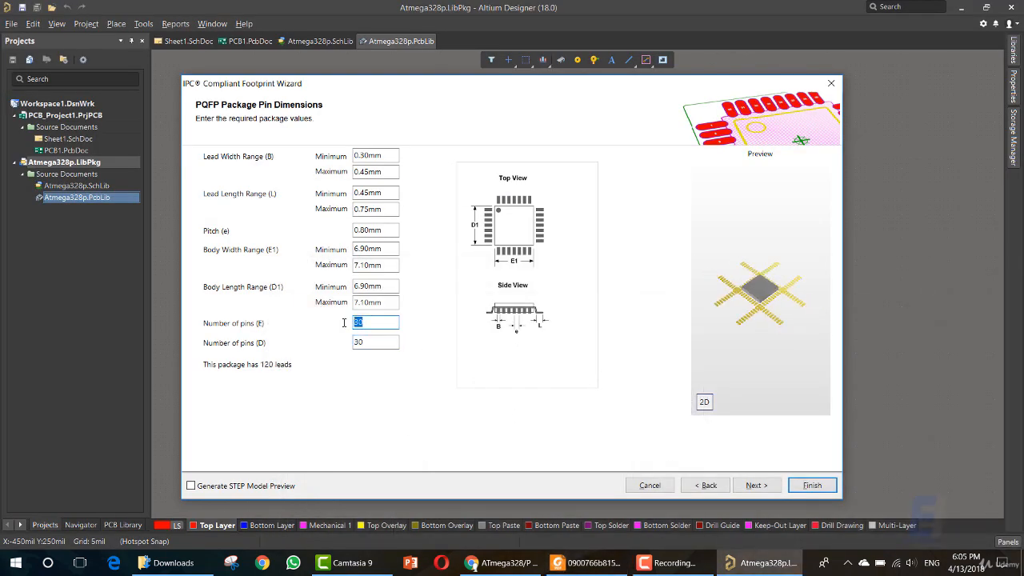
{"action": "type", "text": "8"}
{"action": "left_click_drag", "start_coordinate": [368, 341], "coordinate": [343, 344]}
{"action": "type", "text": "8"}
{"action": "left_click", "coordinate": [368, 323]}
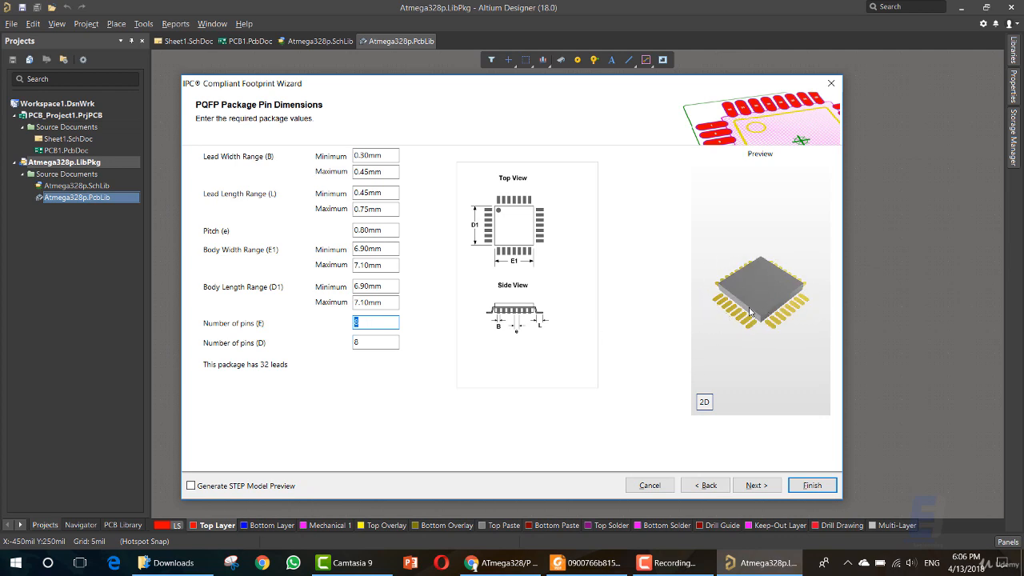
Compare the 2D and 3D previews of the package.
{"action": "left_click", "coordinate": [704, 402]}
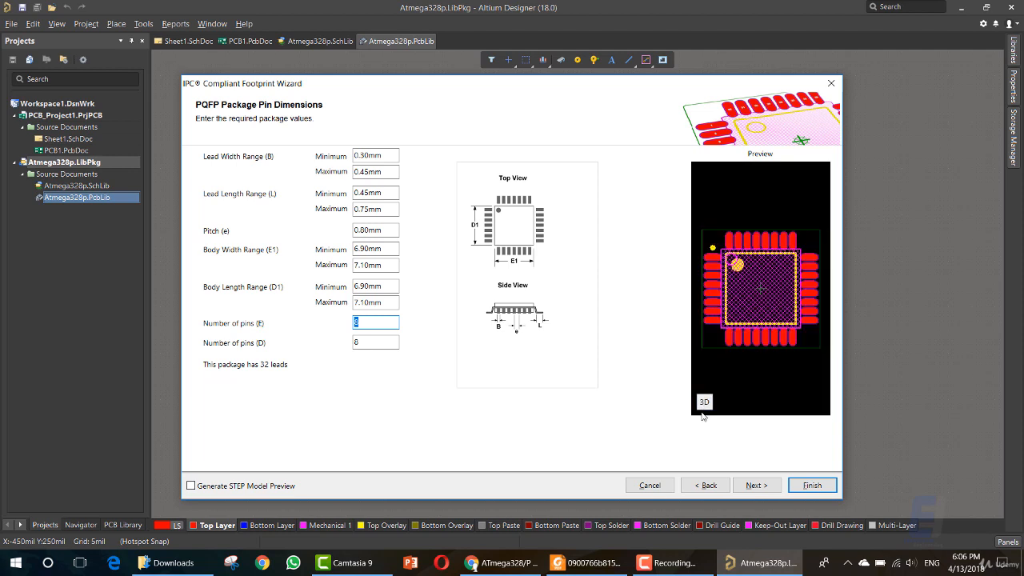
{"action": "left_click", "coordinate": [705, 403]}
{"action": "left_click", "coordinate": [705, 404]}
{"action": "left_click", "coordinate": [705, 402]}
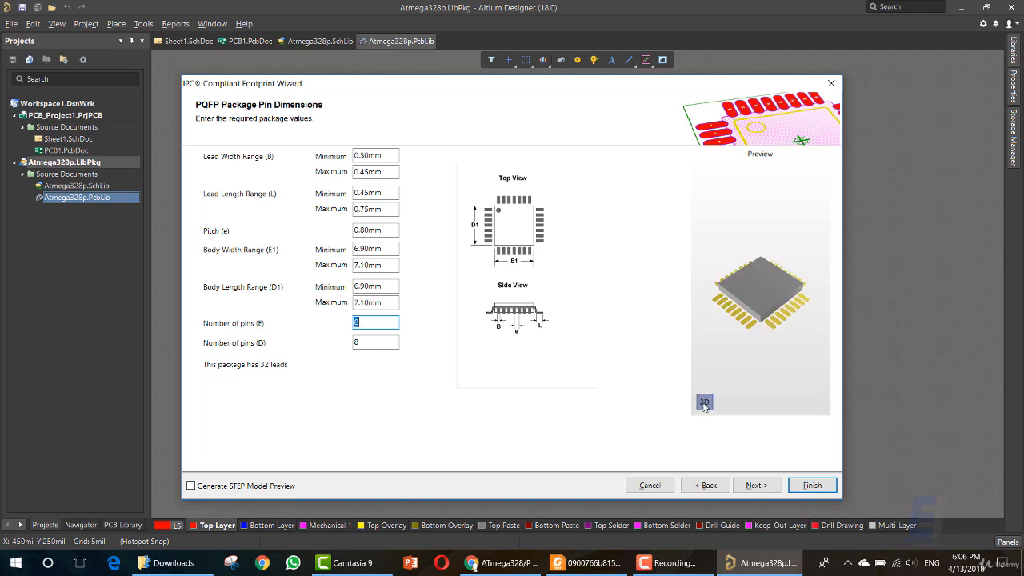
{"action": "left_click", "coordinate": [705, 402]}
{"action": "left_click", "coordinate": [704, 403]}
Continue past the thermal pad dimensions without adding a thermal pad to the PQFP package.
{"action": "left_click", "coordinate": [755, 485]}
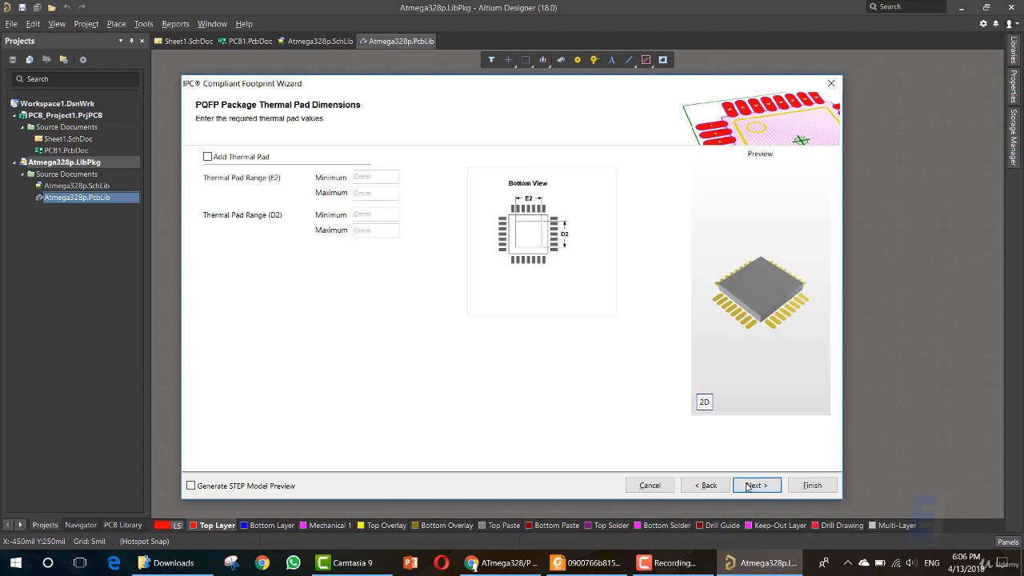
{"action": "left_click", "coordinate": [249, 157]}
{"action": "left_click", "coordinate": [248, 156]}
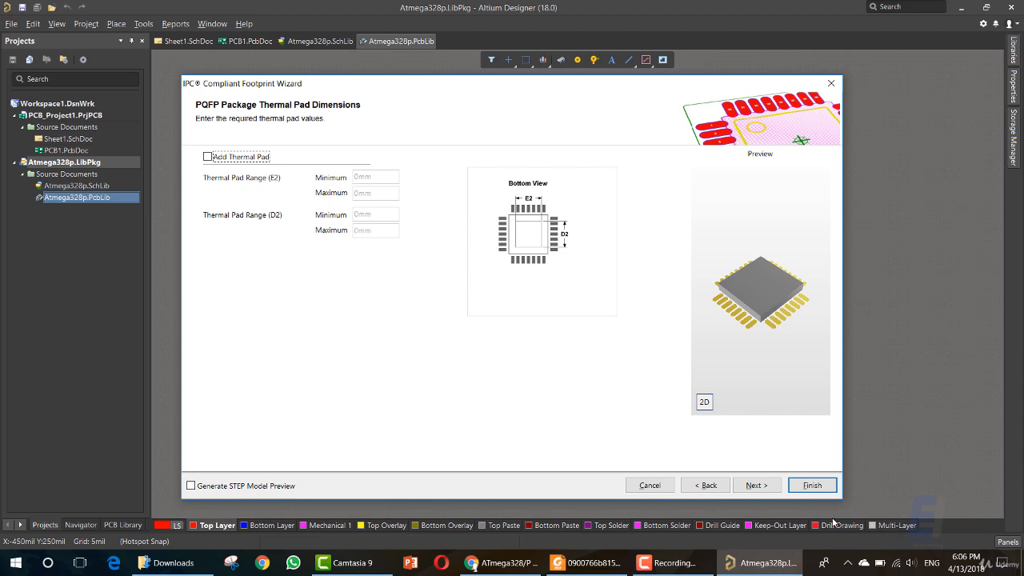
{"action": "left_click", "coordinate": [756, 485]}
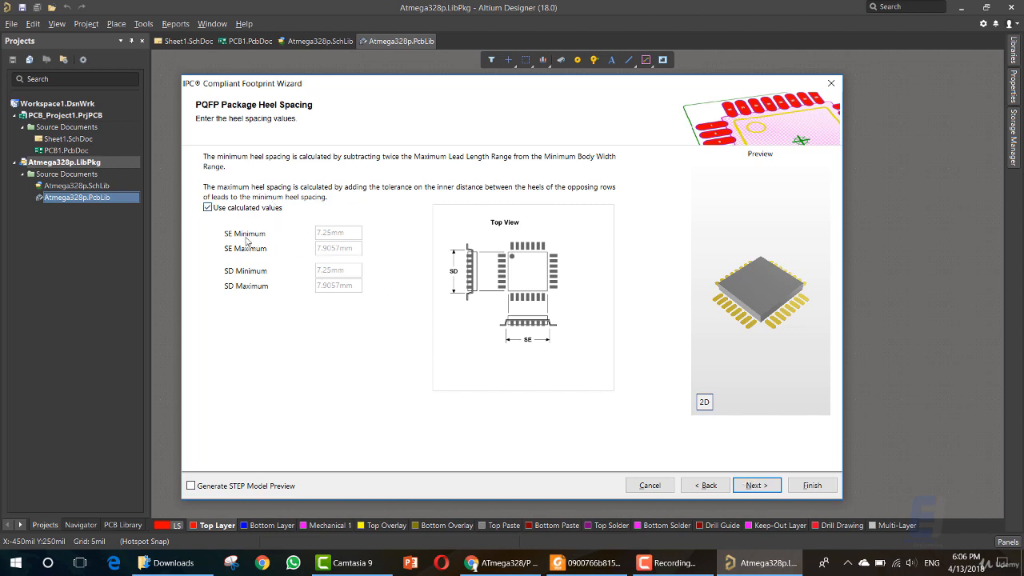
Accept the calculated heel spacing and the default solder fillet and tolerance values, keeping Level B - Medium density.
{"action": "left_click", "coordinate": [752, 485]}
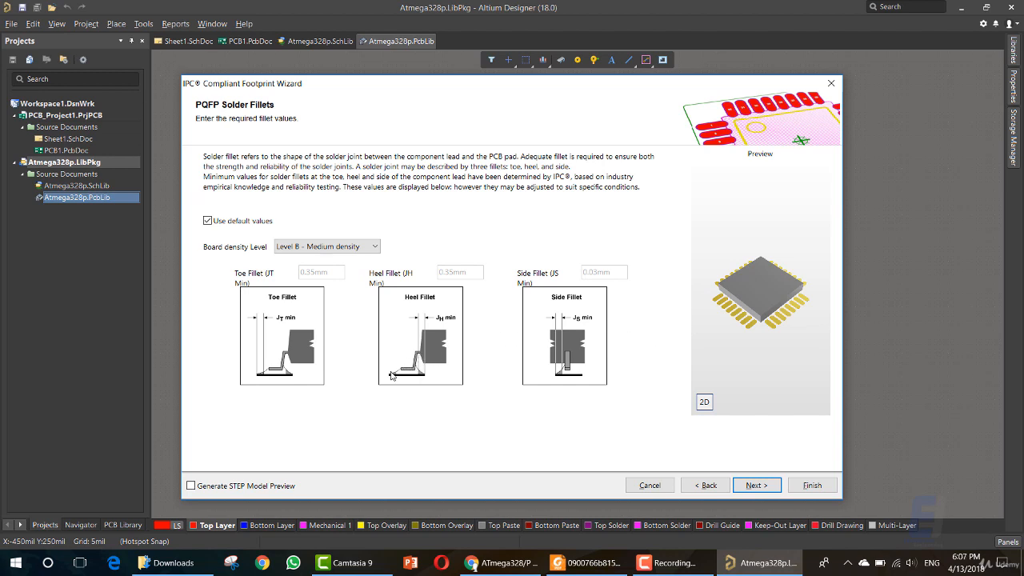
{"action": "left_click", "coordinate": [756, 484]}
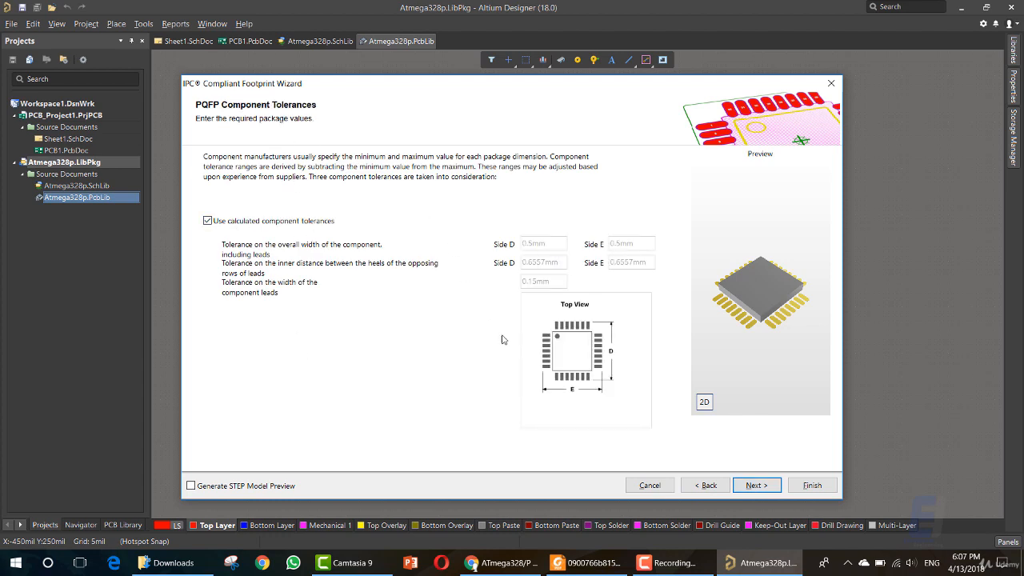
{"action": "left_click", "coordinate": [757, 486]}
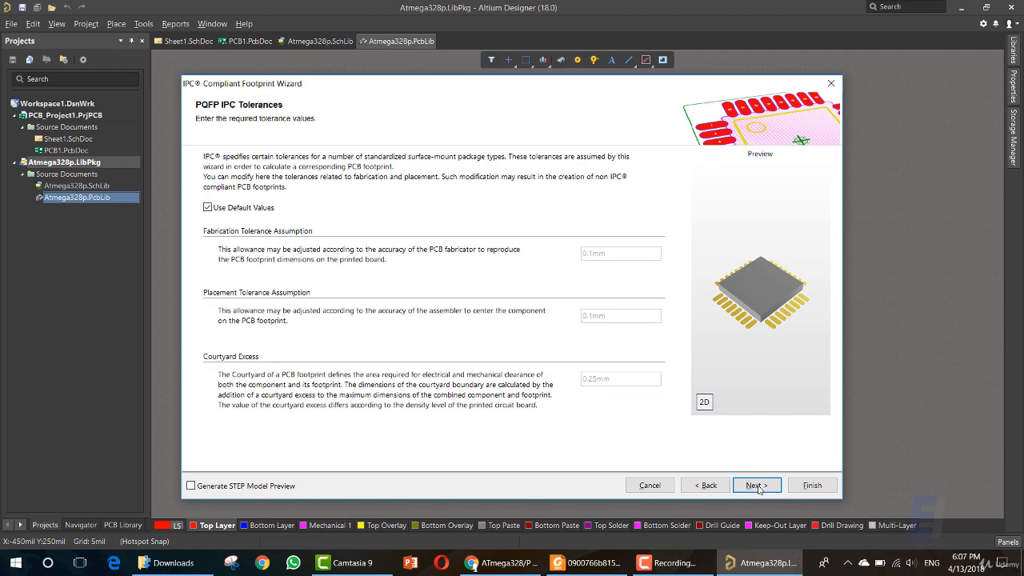
{"action": "left_click", "coordinate": [756, 486]}
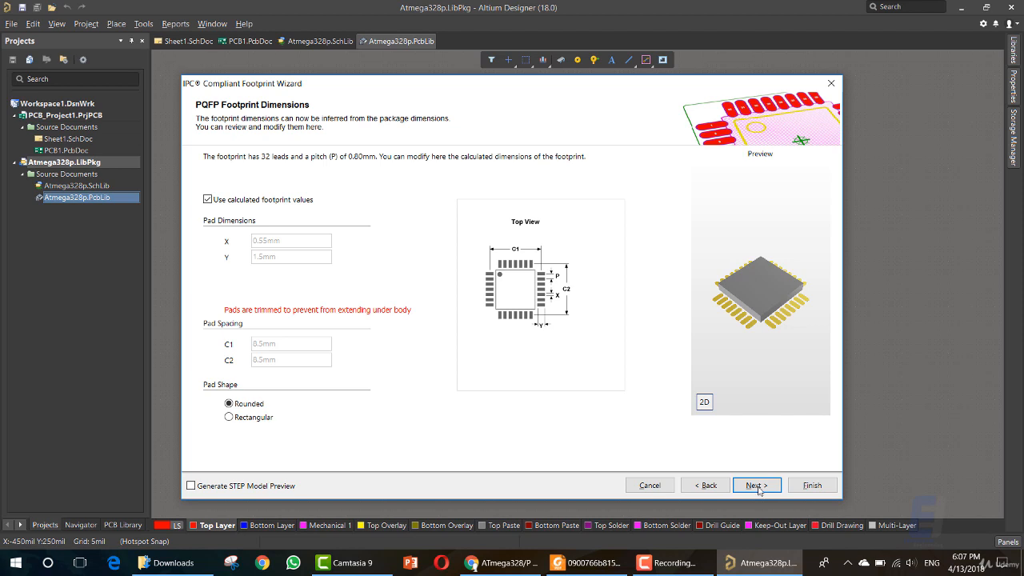
Accept the calculated footprint and silkscreen dimensions with rounded pads, and keep the suggested footprint name and description.
{"action": "left_click", "coordinate": [756, 485]}
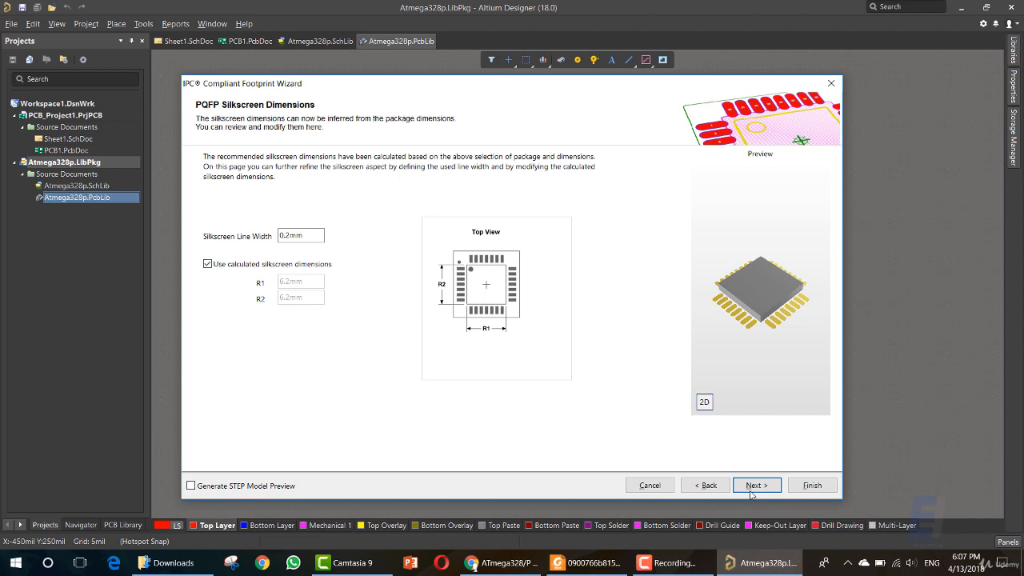
{"action": "left_click", "coordinate": [753, 485]}
{"action": "left_click", "coordinate": [752, 486]}
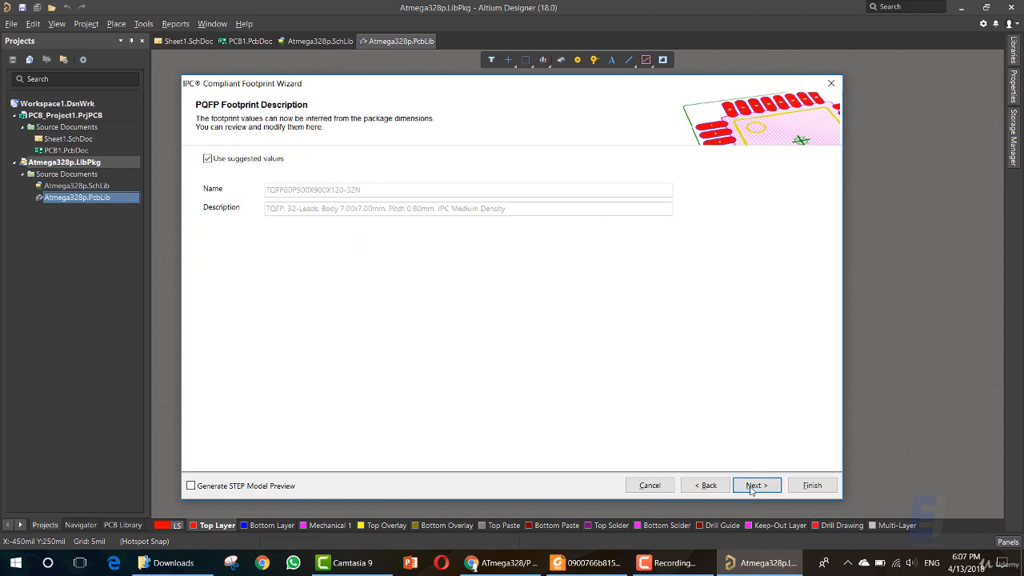
{"action": "left_click", "coordinate": [752, 486]}
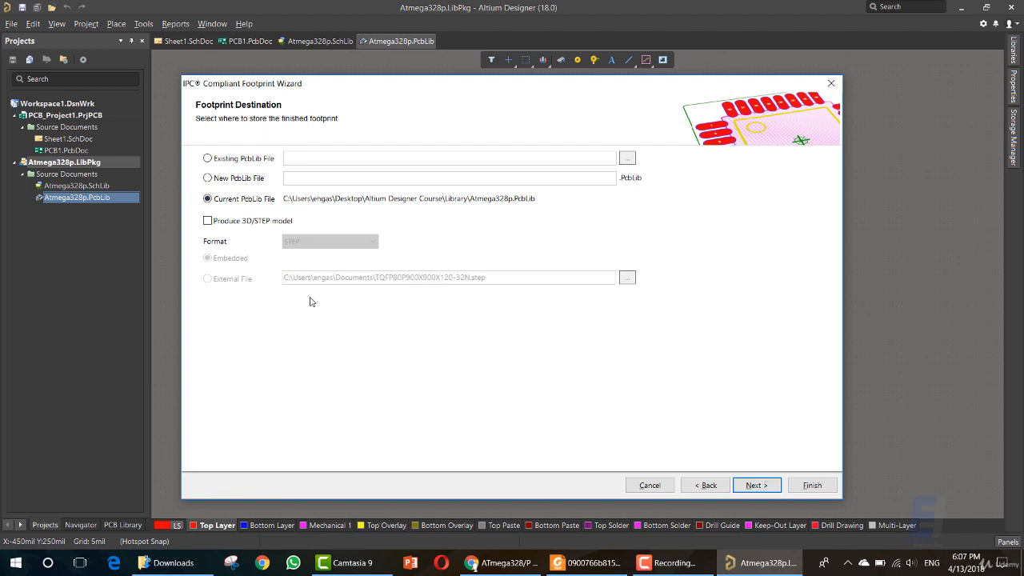
Produce an embedded 3D/STEP model, store the footprint in the current PcbLib file and finish the wizard.
{"action": "left_click", "coordinate": [242, 224]}
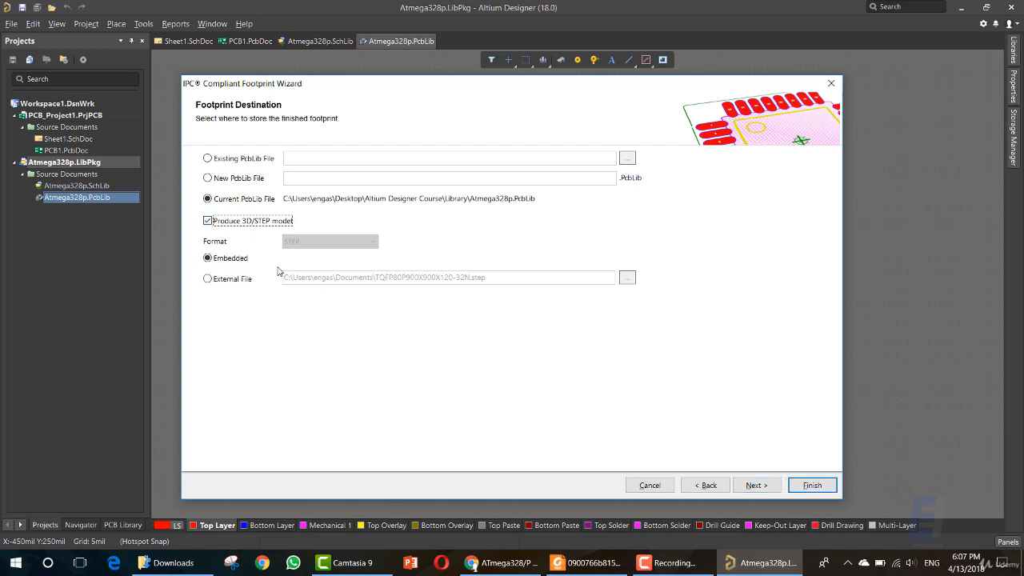
{"action": "left_click", "coordinate": [756, 485]}
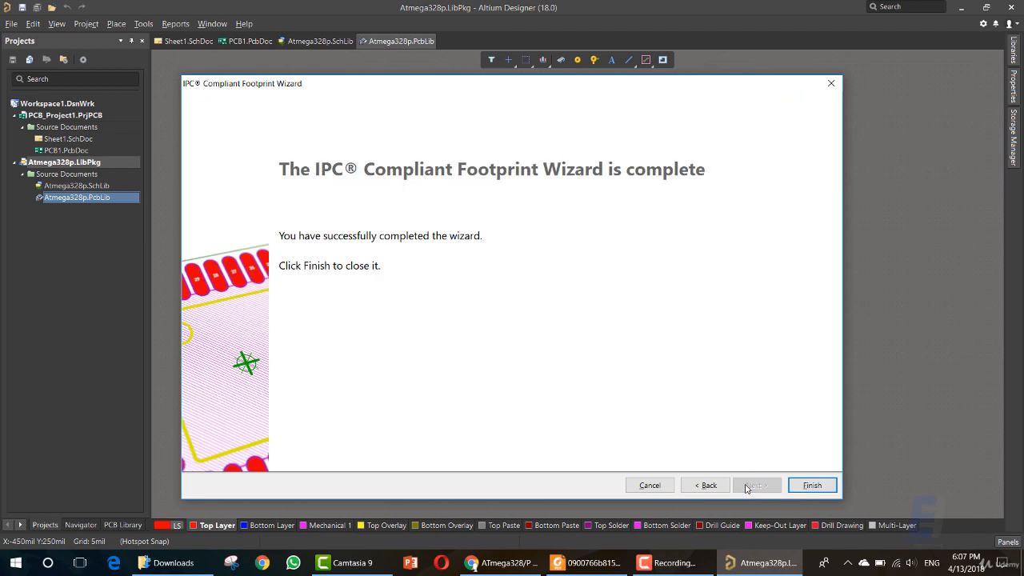
{"action": "left_click", "coordinate": [813, 486]}
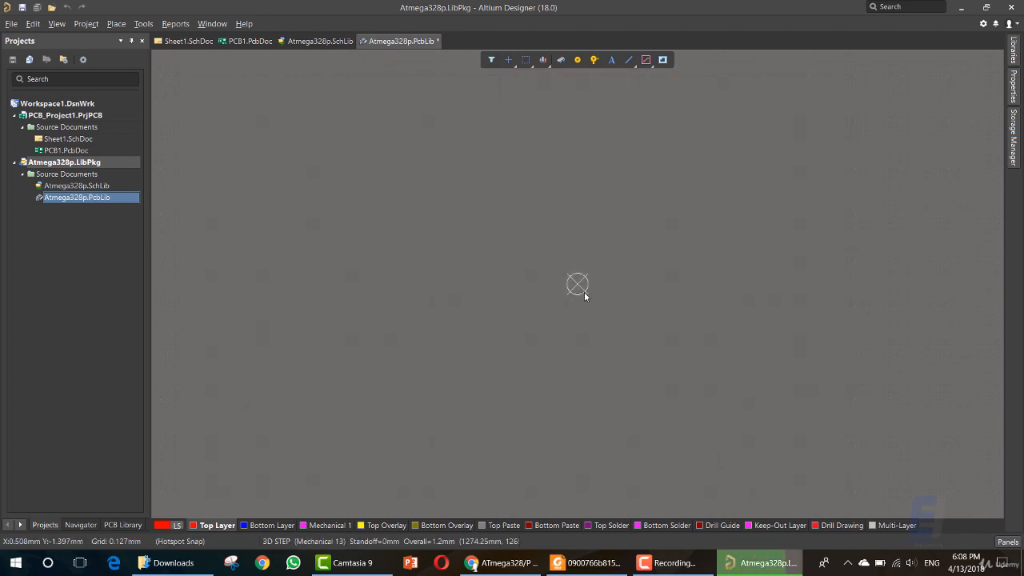
Inspect the generated footprint's numbered pads, silkscreen outline and pin 1 marker.
{"action": "scroll", "coordinate": [505, 316], "scroll_direction": "down", "scroll_amount": 2}
{"action": "scroll", "coordinate": [505, 314], "scroll_direction": "up", "scroll_amount": 2}
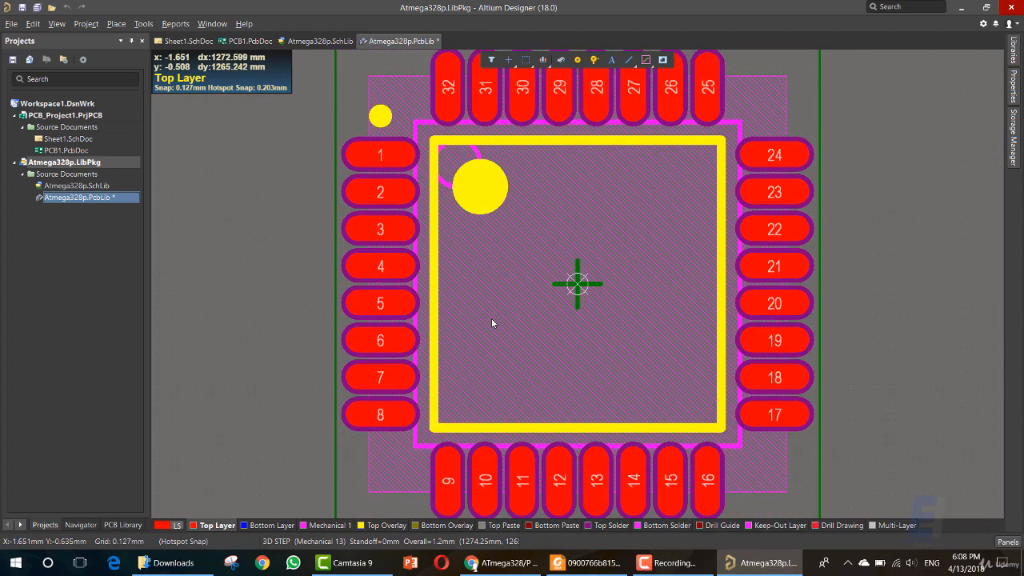
{"action": "scroll", "coordinate": [490, 322], "scroll_direction": "down", "scroll_amount": 2, "text": "ctrl"}
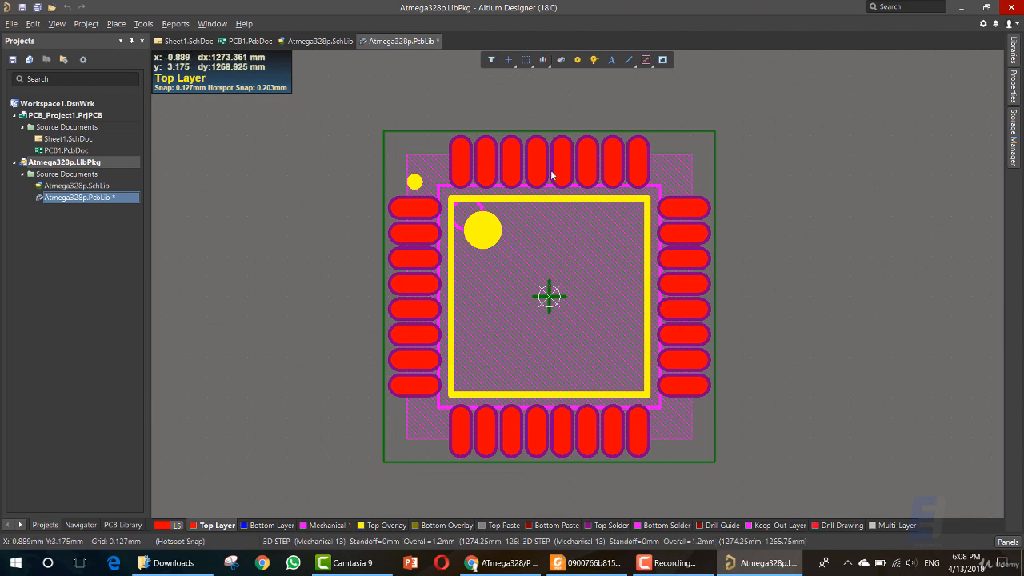
Start 3D Body placement on the footprint and try to save the Atmega328p PCB library.
{"action": "left_click", "coordinate": [562, 61]}
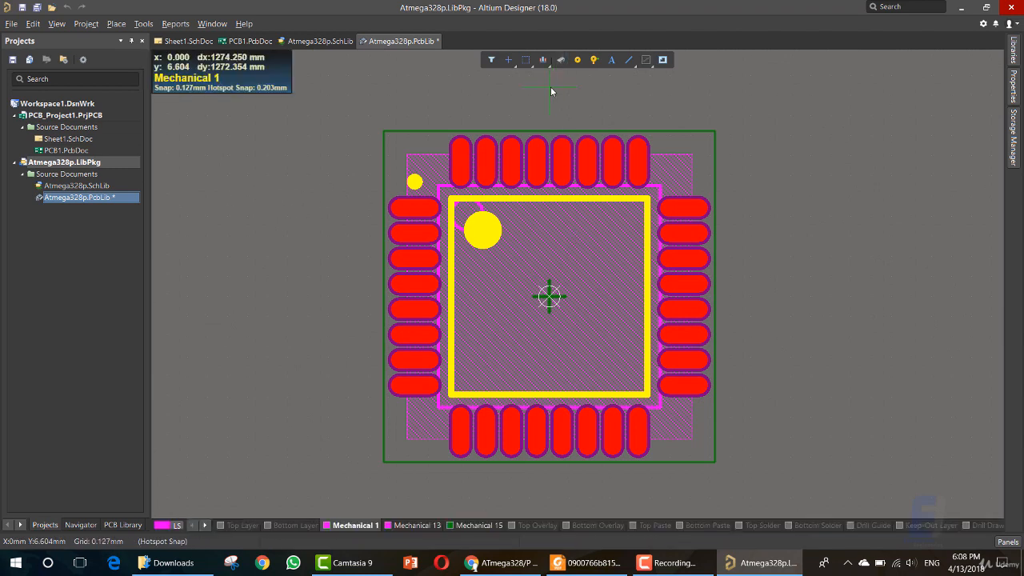
{"action": "left_click", "coordinate": [562, 60]}
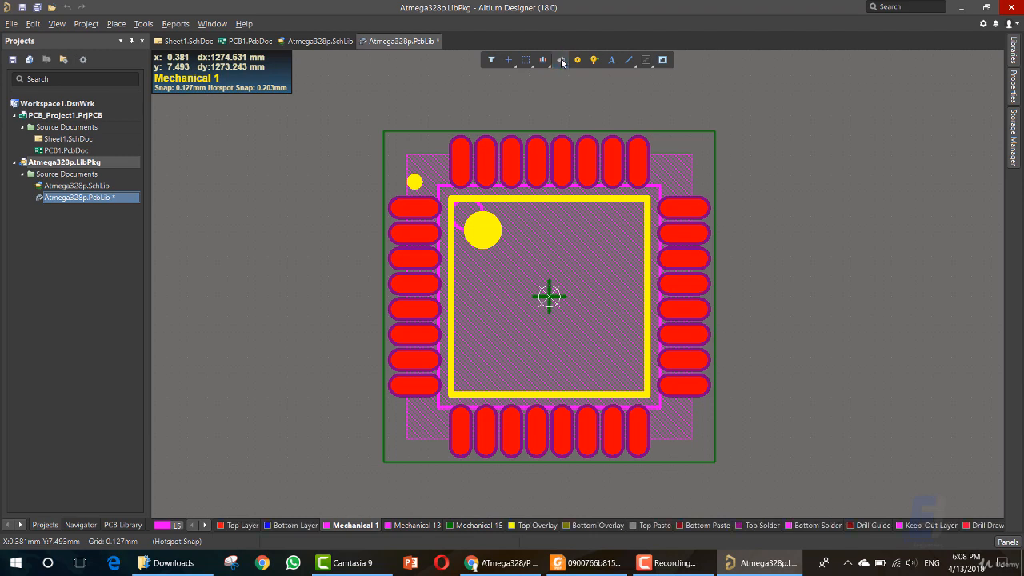
{"action": "left_click", "coordinate": [563, 62]}
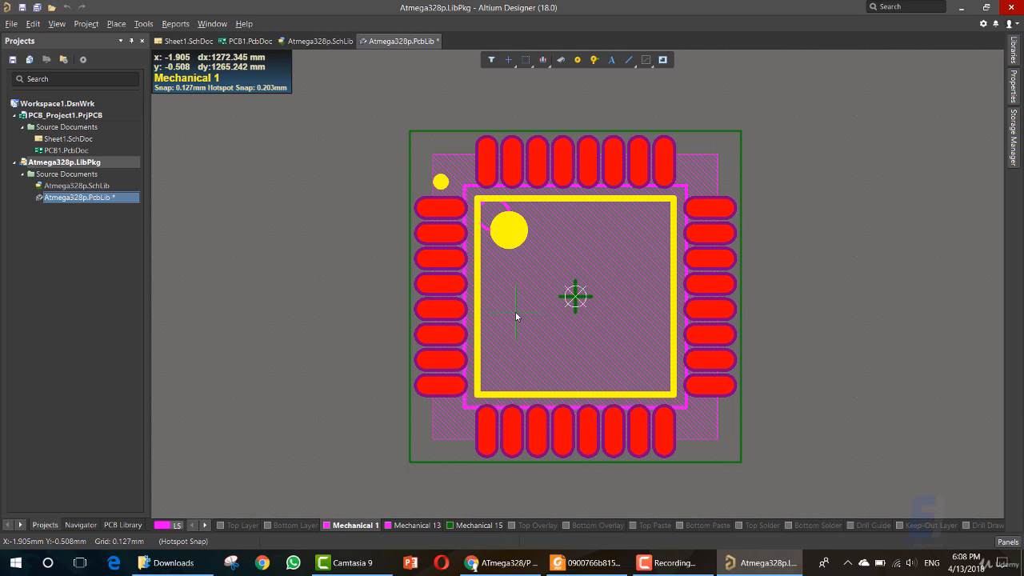
{"action": "key", "text": "ctrl+s"}
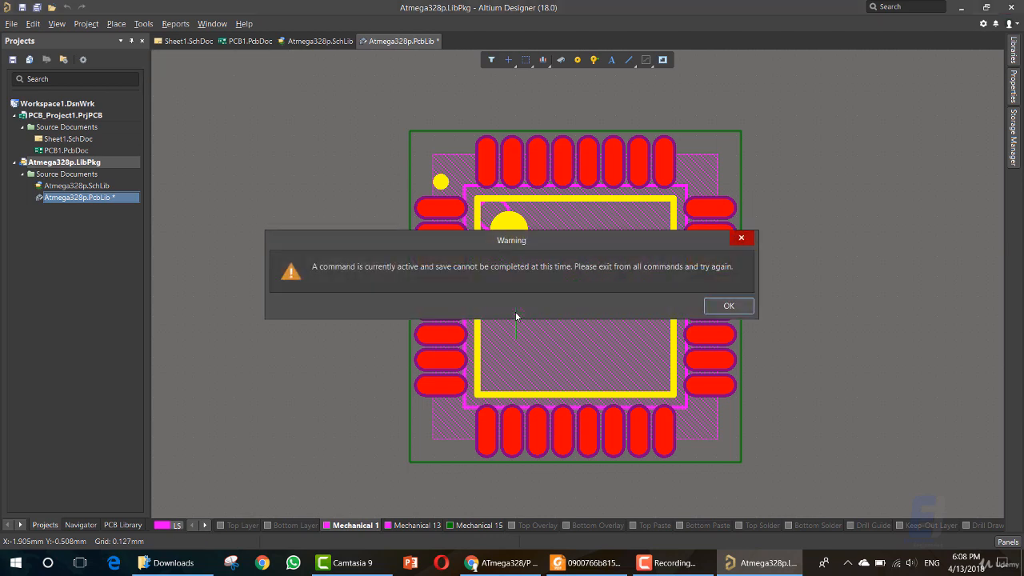
{"action": "left_click", "coordinate": [725, 306]}
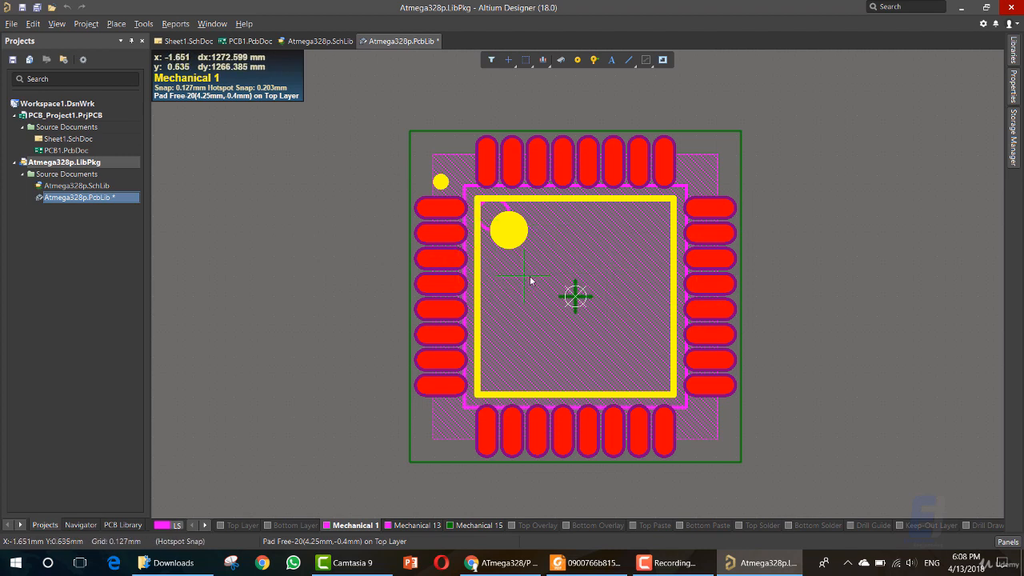